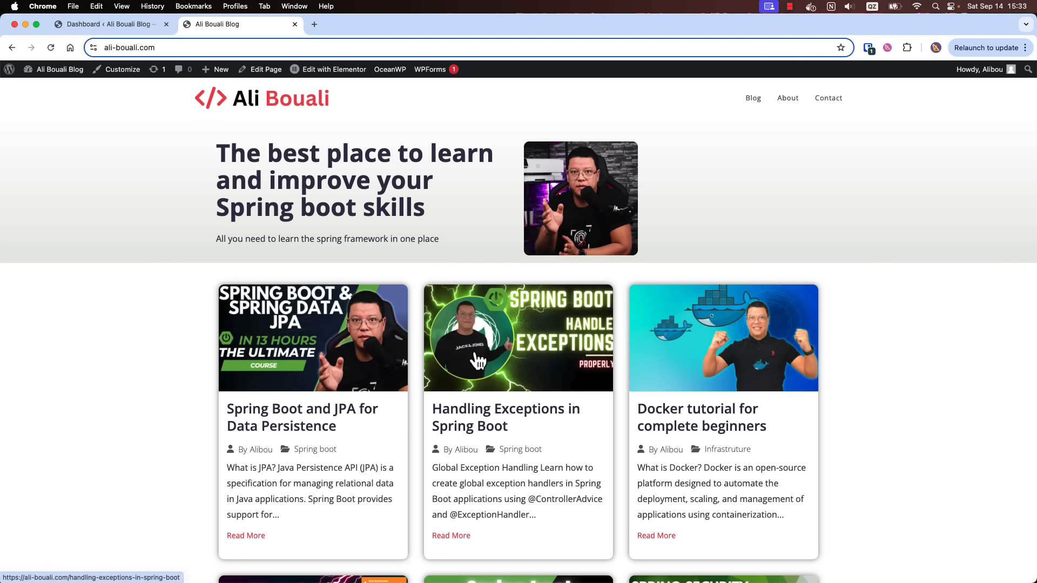
# - Browse the post cards on the blog's home page, view the "Docker tutorial for complete beginners" post, and return to the home page
pyautogui.scroll(-3, 258, 299)
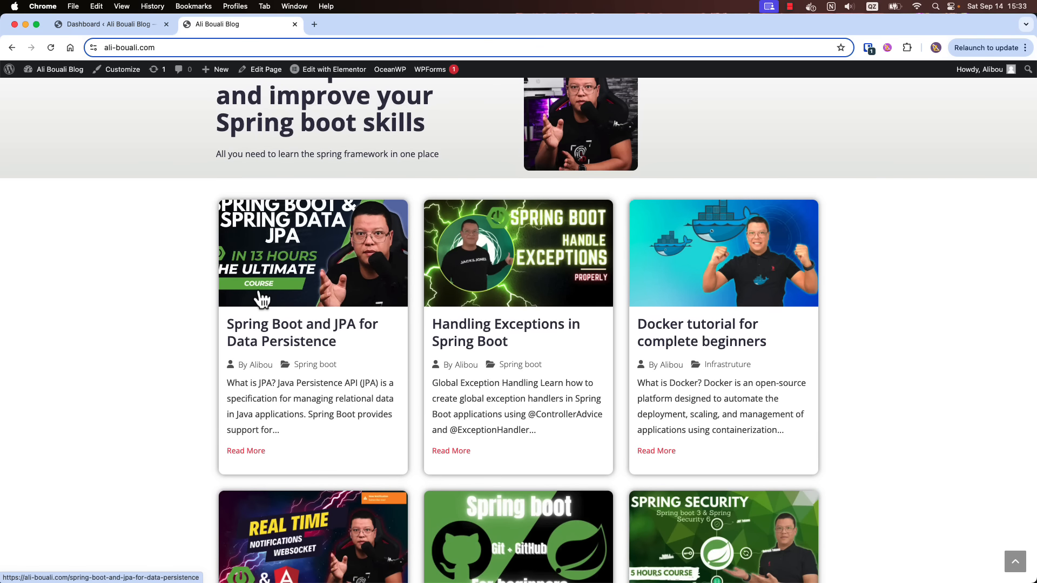
pyautogui.scroll(-2, 310, 315)
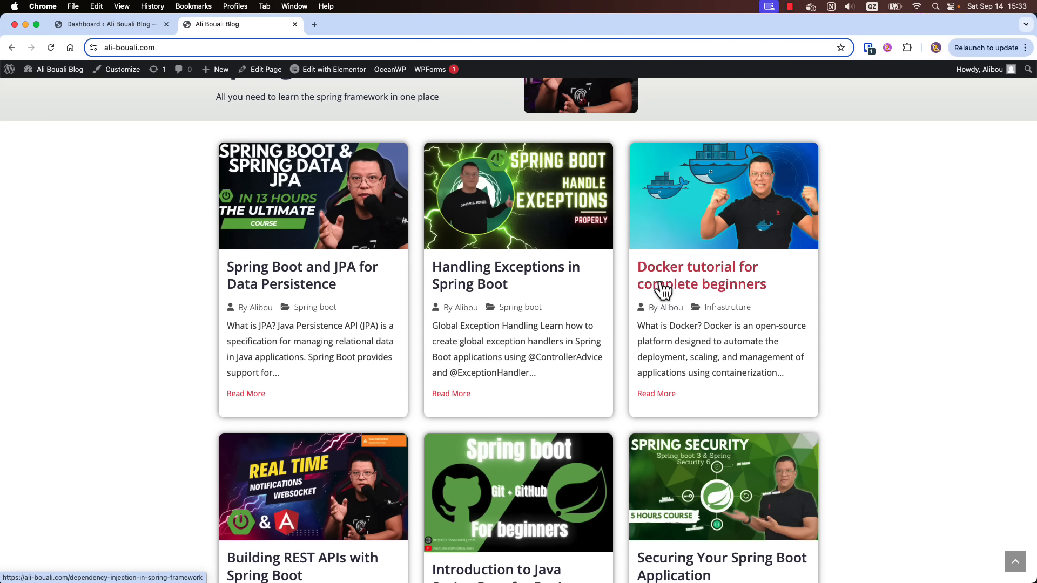
pyautogui.scroll(3, 656, 281)
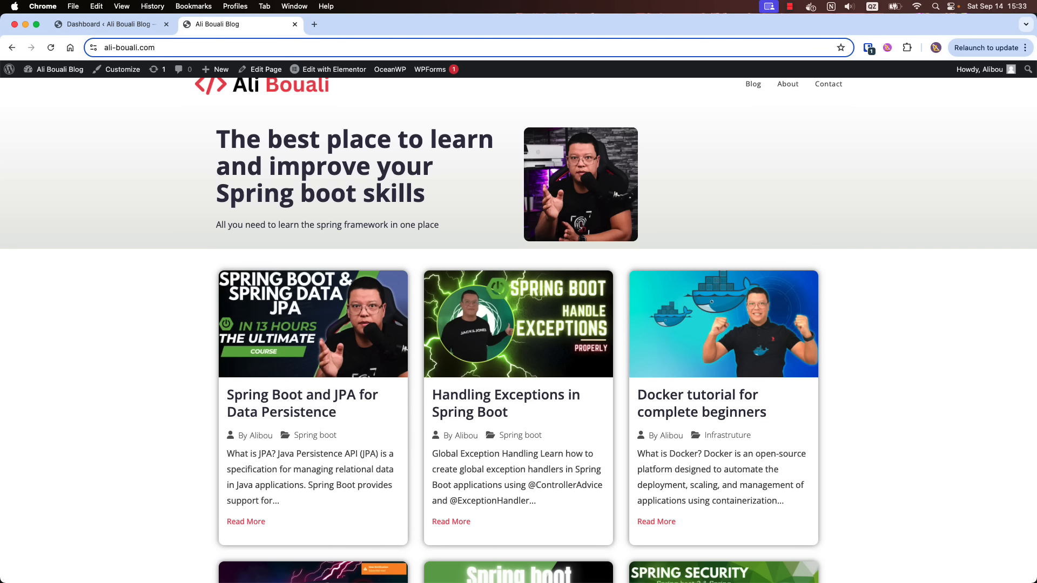
pyautogui.scroll(-1, 564, 367)
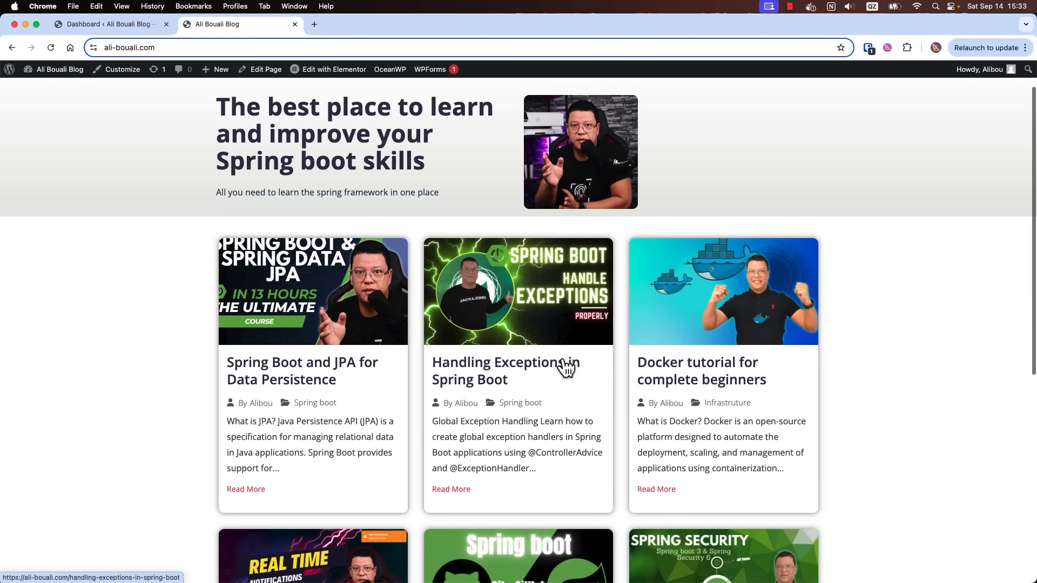
pyautogui.click(694, 381)
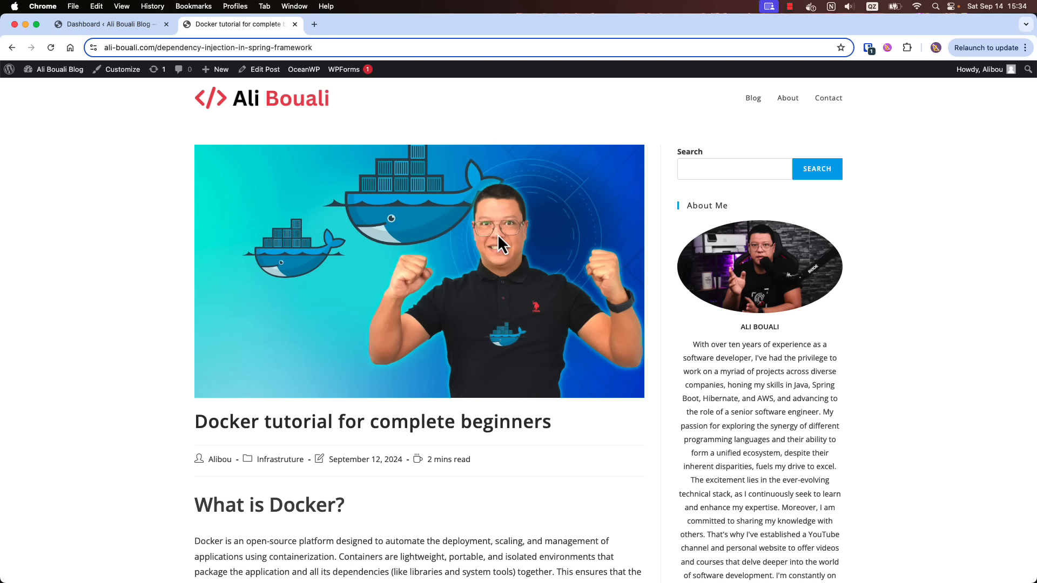
pyautogui.click(289, 105)
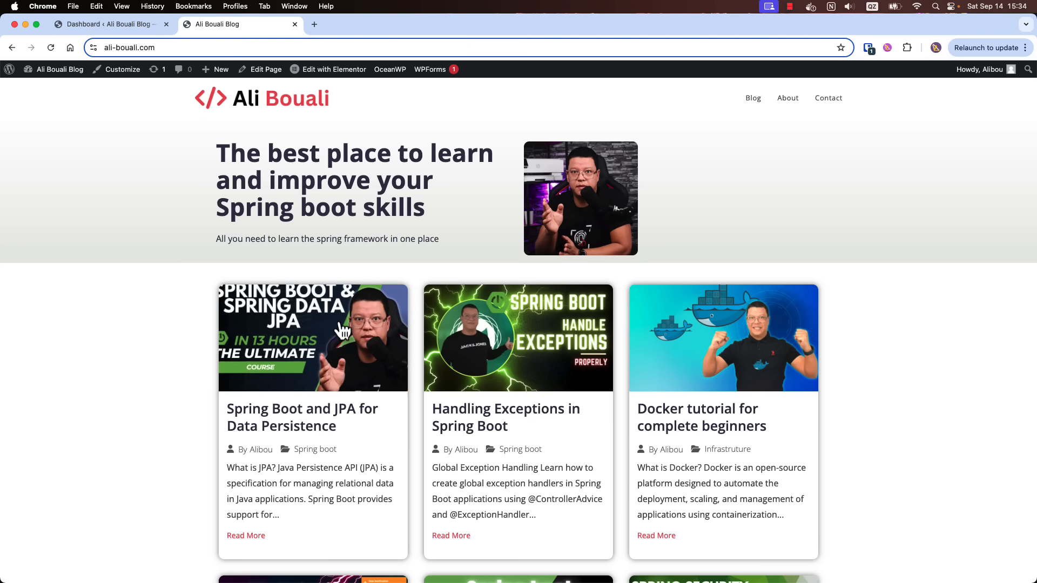
# - View the "Spring Boot and JPA for Data Persistence" post down to its footer and return to the blog's home page
pyautogui.scroll(-3, 341, 326)
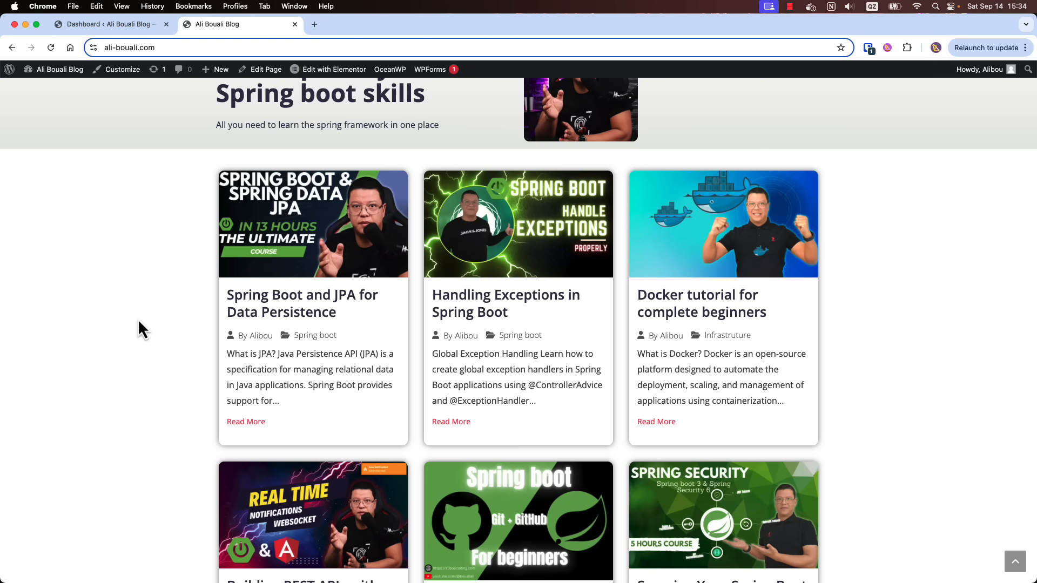
pyautogui.scroll(3, 241, 330)
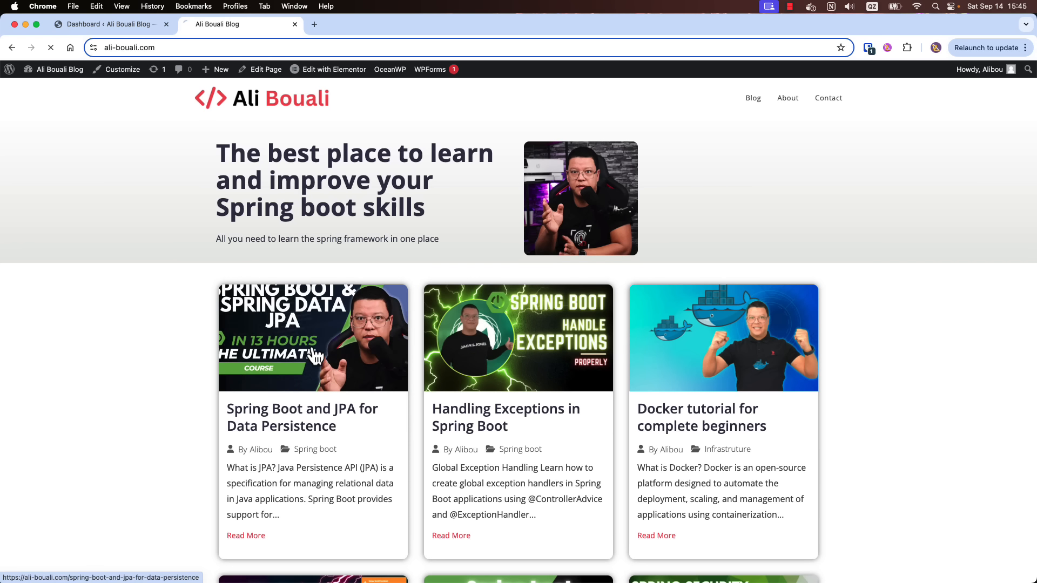
pyautogui.click(368, 285)
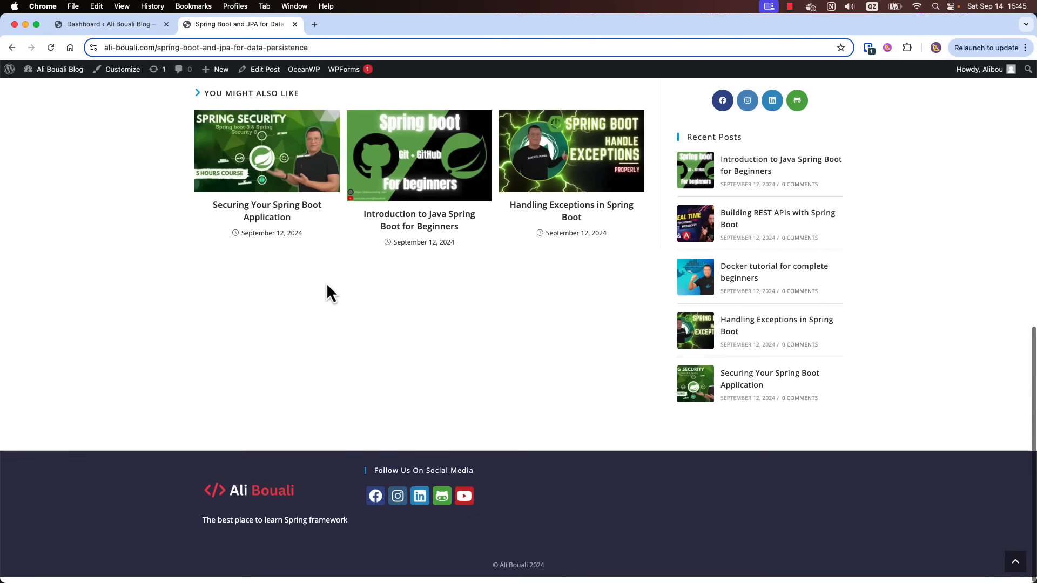
pyautogui.scroll(-1, 327, 282)
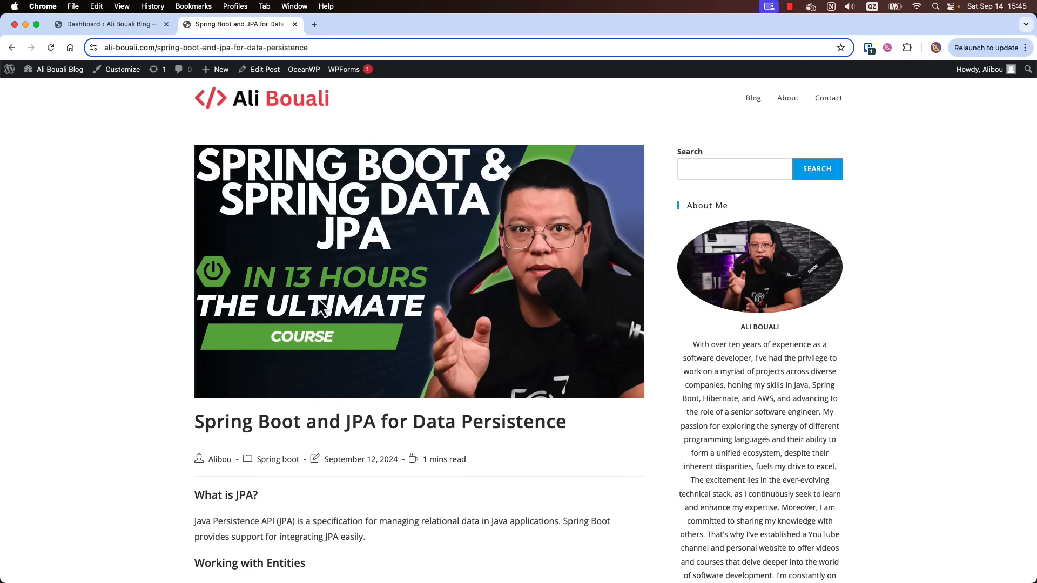
pyautogui.scroll(-8, 319, 299)
pyautogui.scroll(8, 316, 305)
pyautogui.click(253, 99)
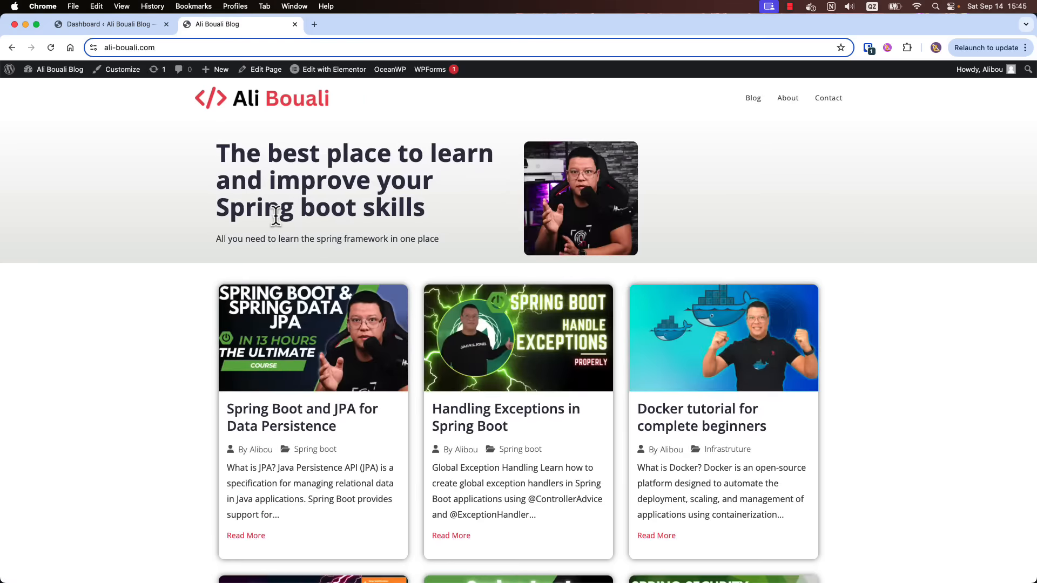
# - Open cookiebot.com in a new browser tab
pyautogui.click(314, 30)
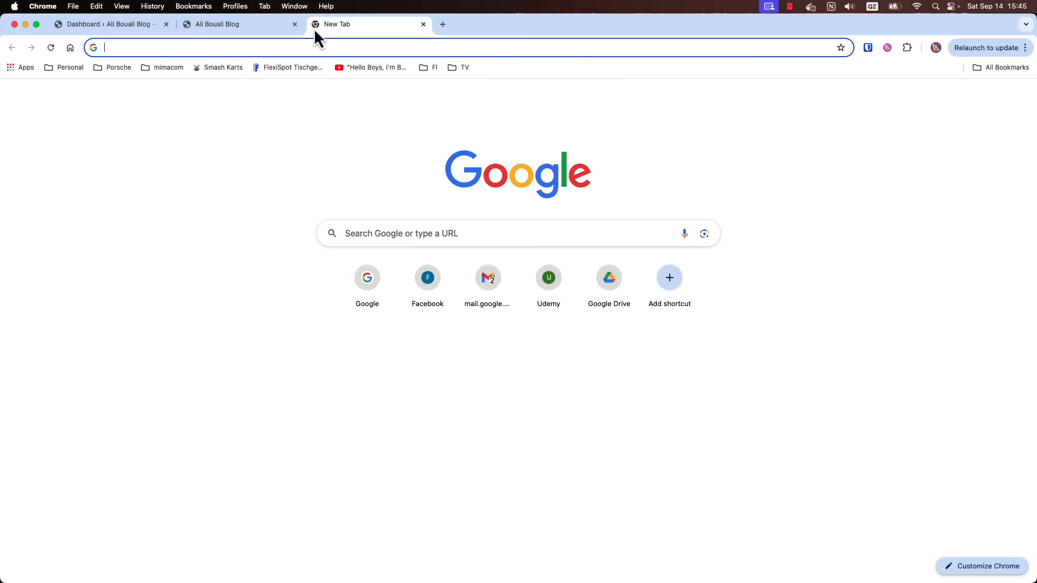
pyautogui.write('coo')
pyautogui.press('Return')
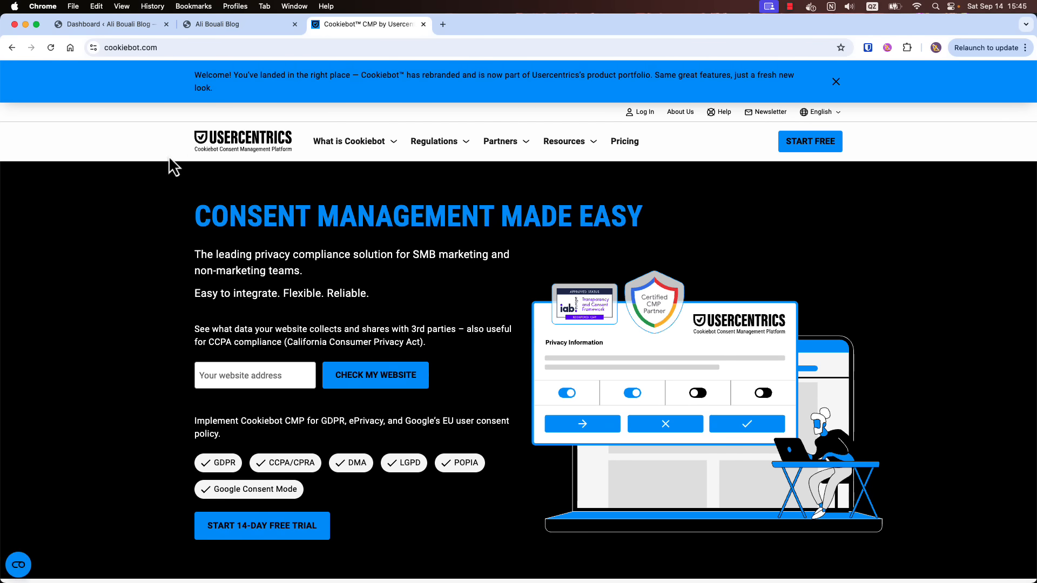
# - Review the Cookiebot home page's feature and compliance sections down to the free trial steps, minimizing the help pop-up
pyautogui.press('super+equal')
pyautogui.press('super+equal')
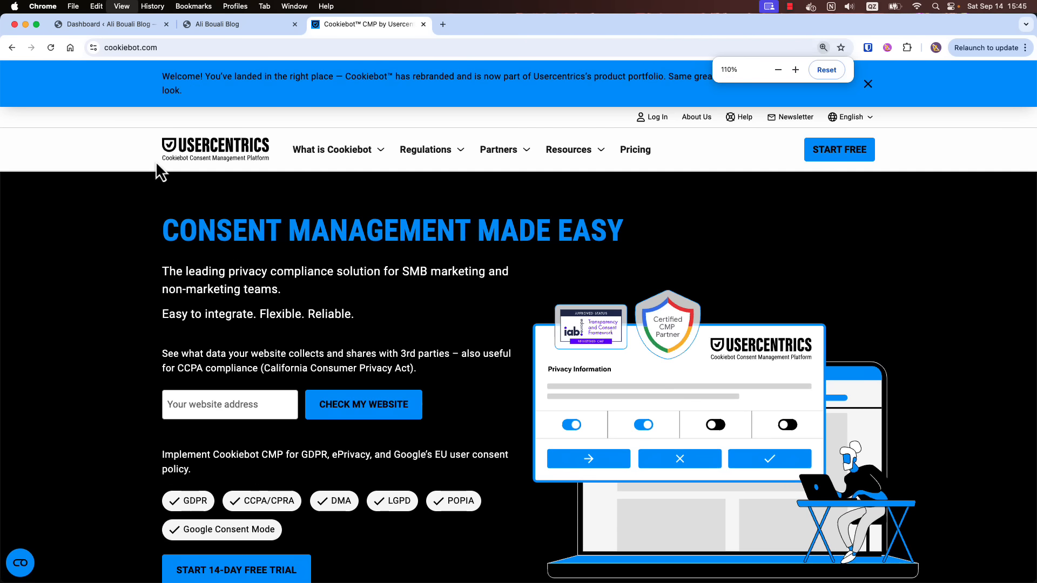
pyautogui.scroll(-3, 332, 324)
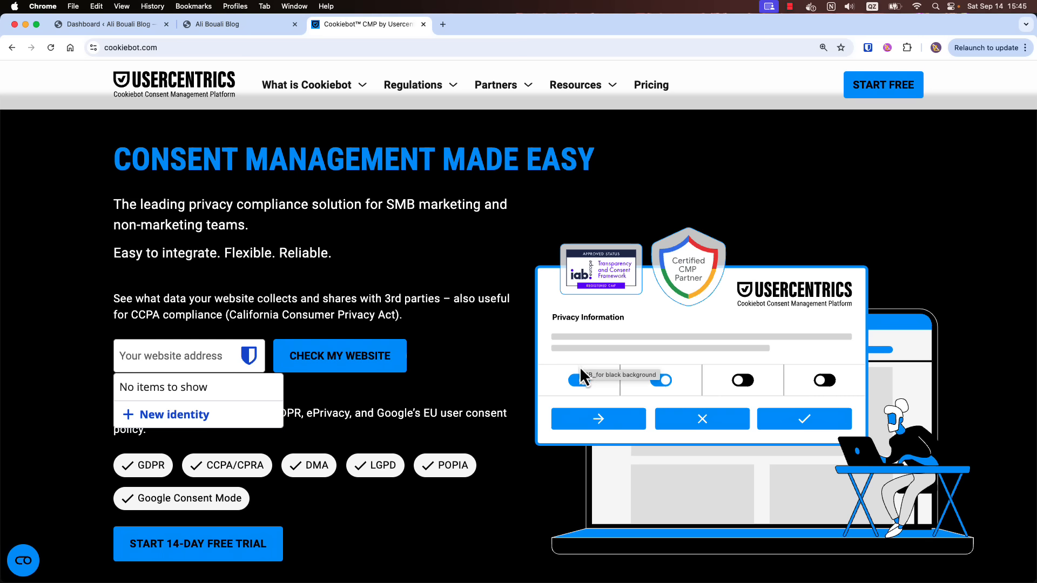
pyautogui.scroll(-10, 579, 366)
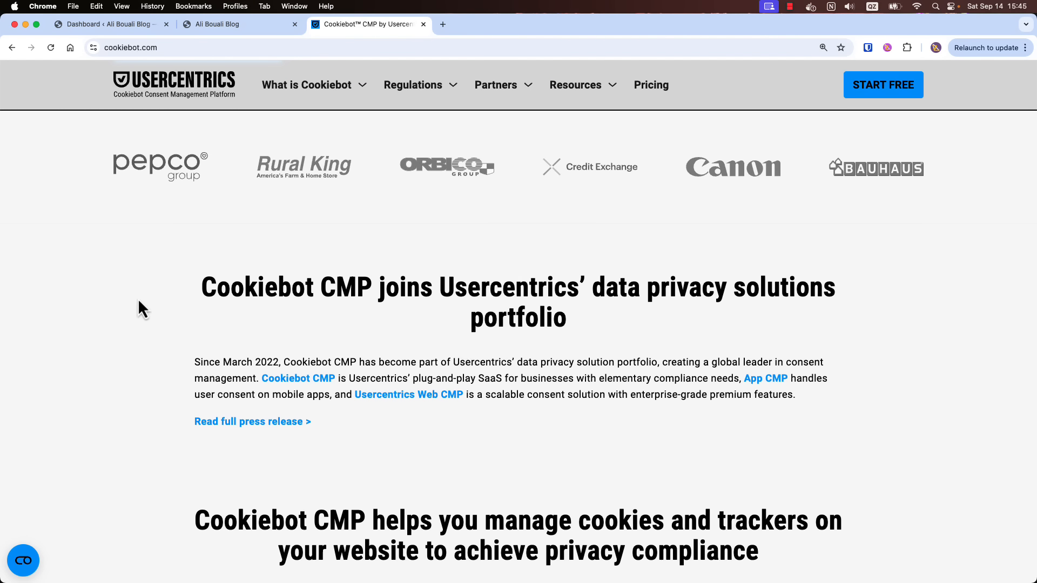
pyautogui.scroll(-8, 146, 319)
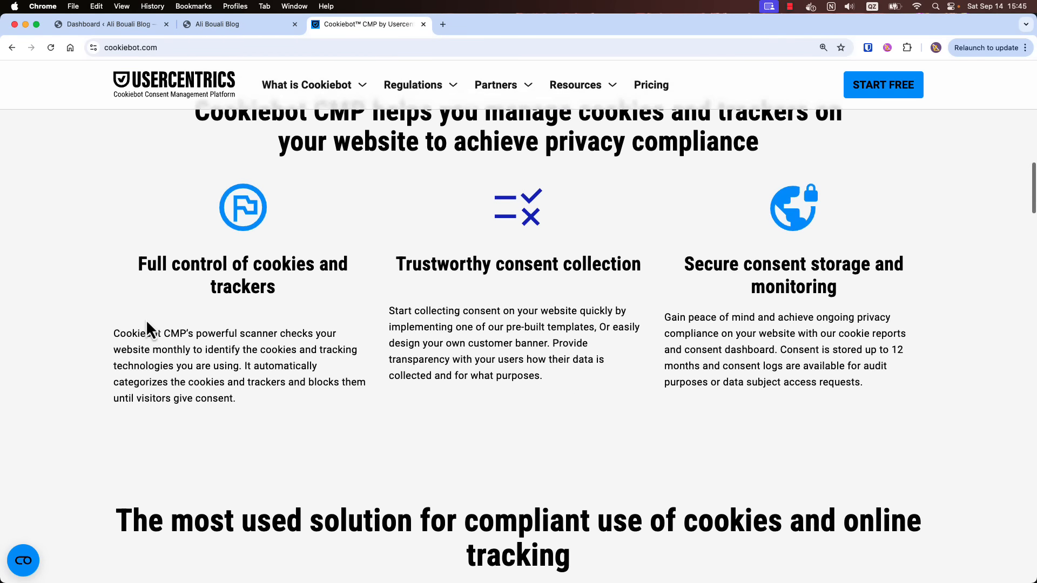
pyautogui.scroll(-16, 145, 319)
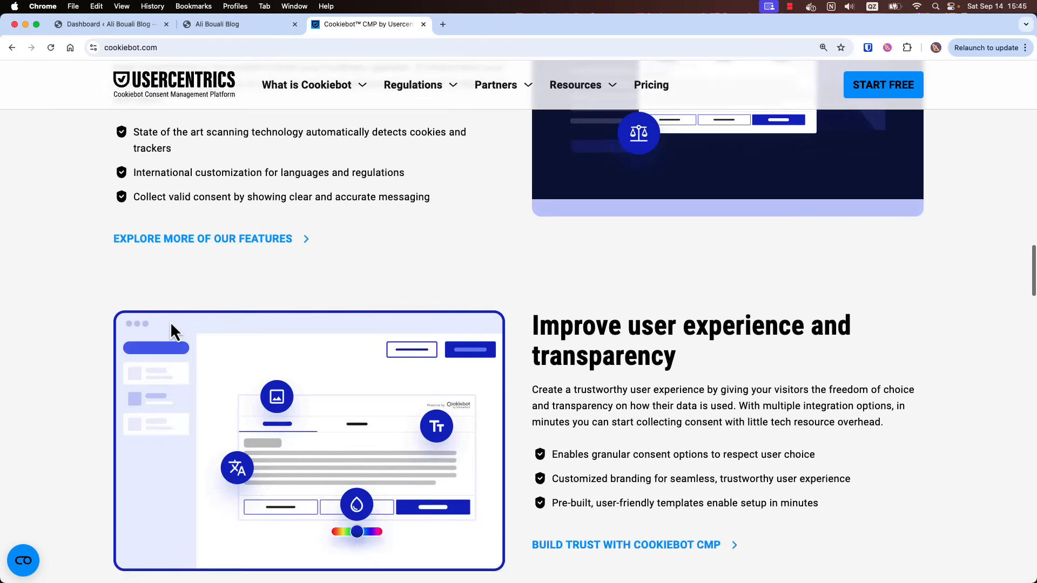
pyautogui.scroll(-5, 168, 321)
pyautogui.scroll(2, 381, 254)
pyautogui.scroll(1, 293, 277)
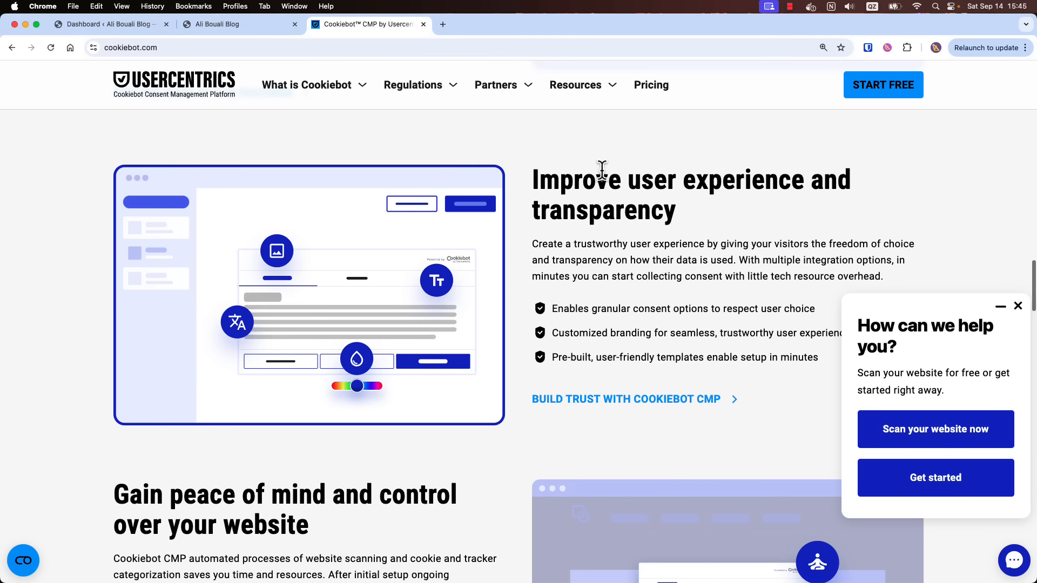
pyautogui.click(994, 305)
pyautogui.scroll(-7, 744, 344)
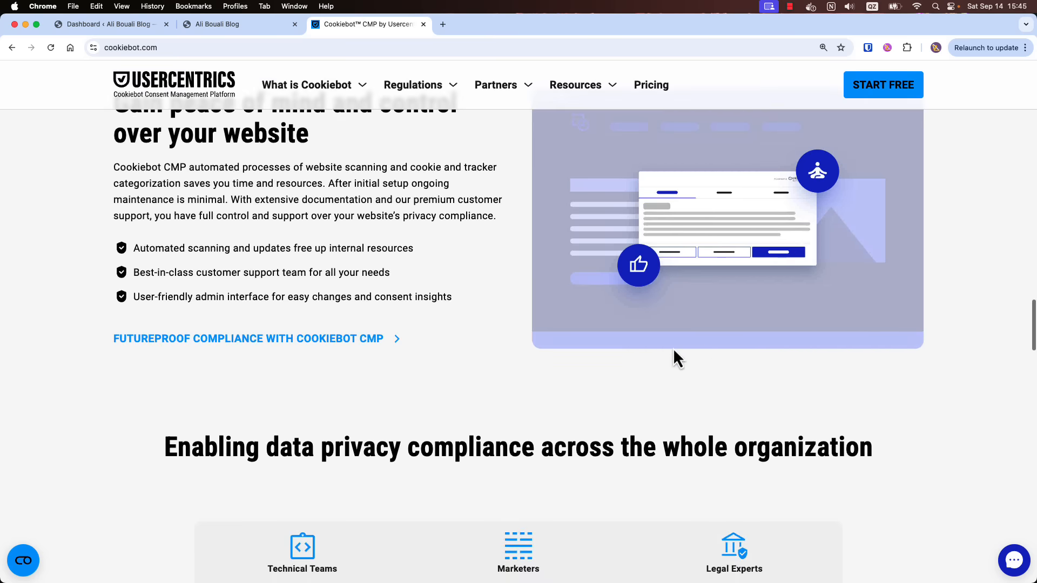
pyautogui.scroll(-10, 491, 372)
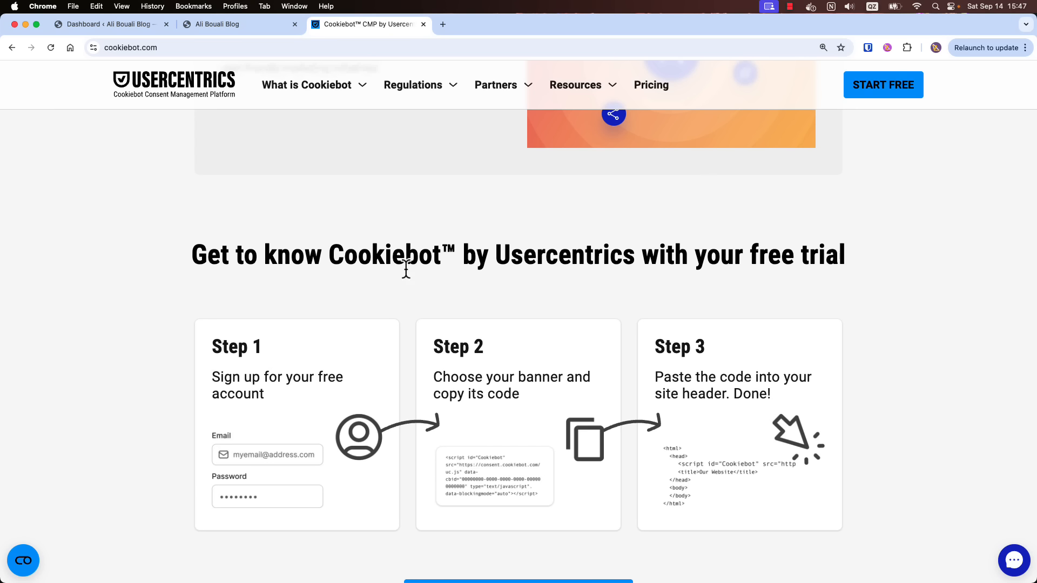
# - Open the free account sign-up from Step 1 of the trial instructions and submit the account's email address
pyautogui.click(257, 392)
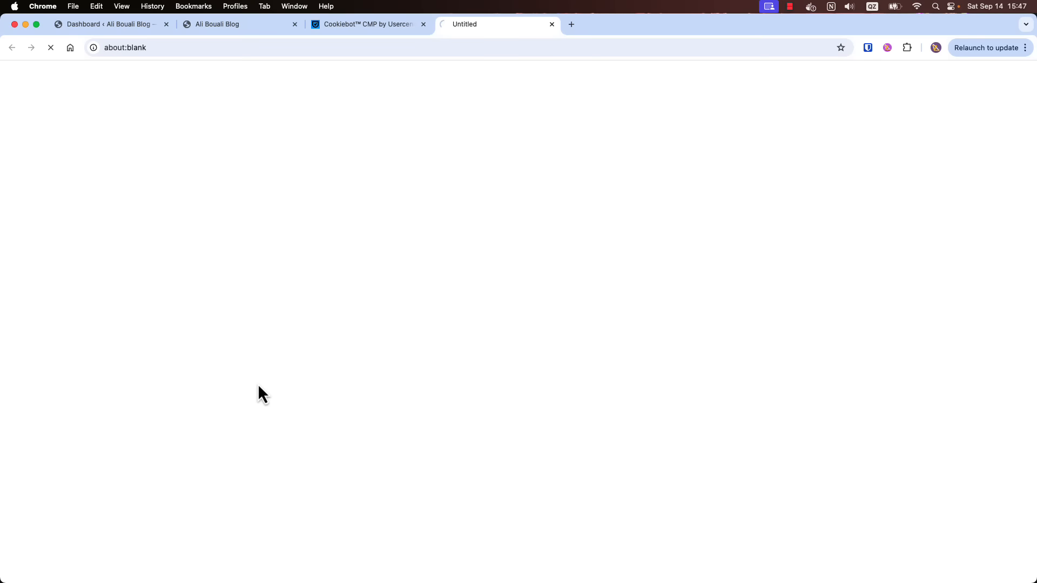
pyautogui.click(659, 268)
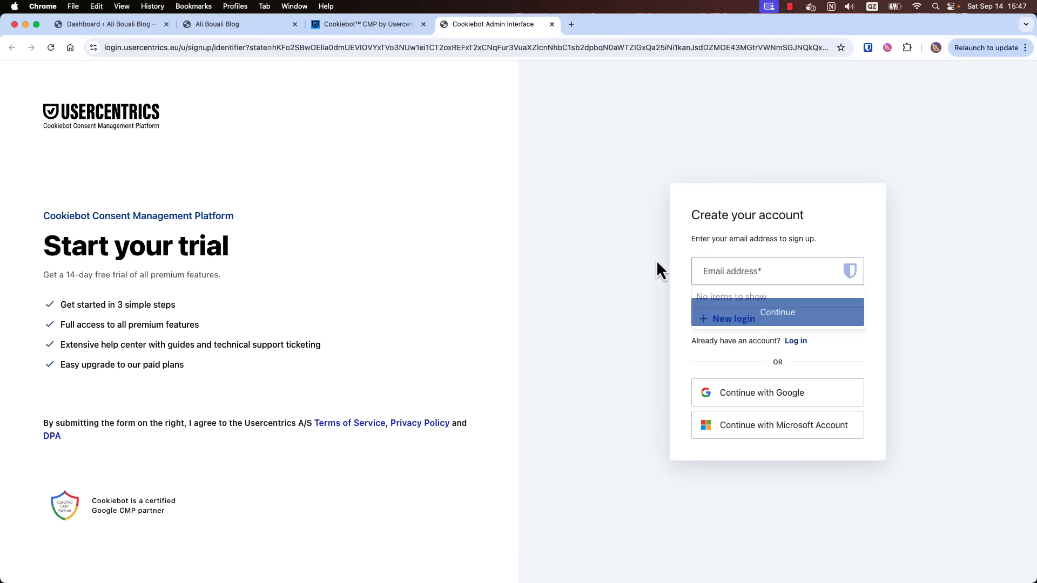
pyautogui.click(778, 272)
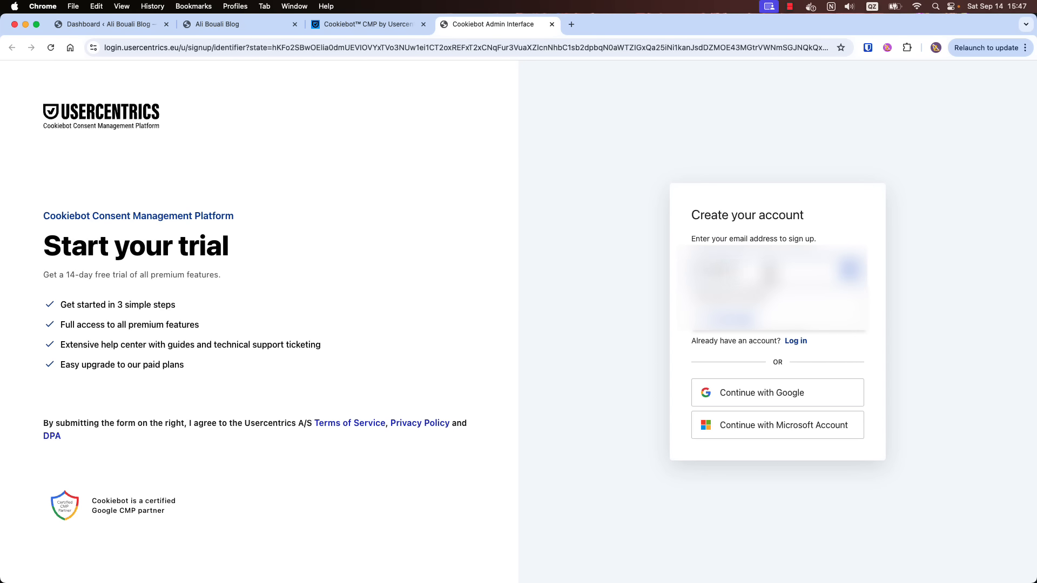
pyautogui.write('•••••')
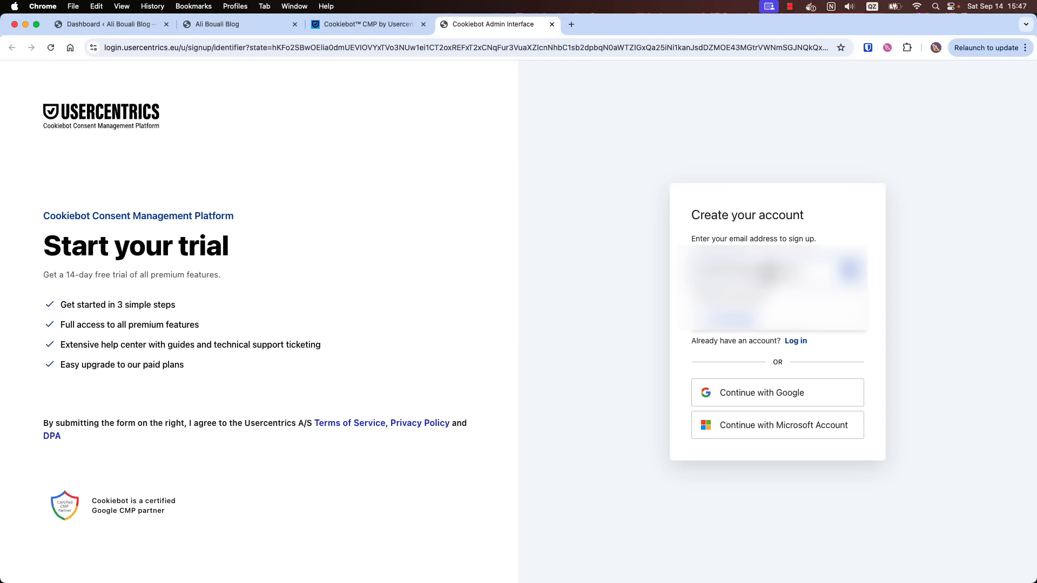
pyautogui.click(787, 320)
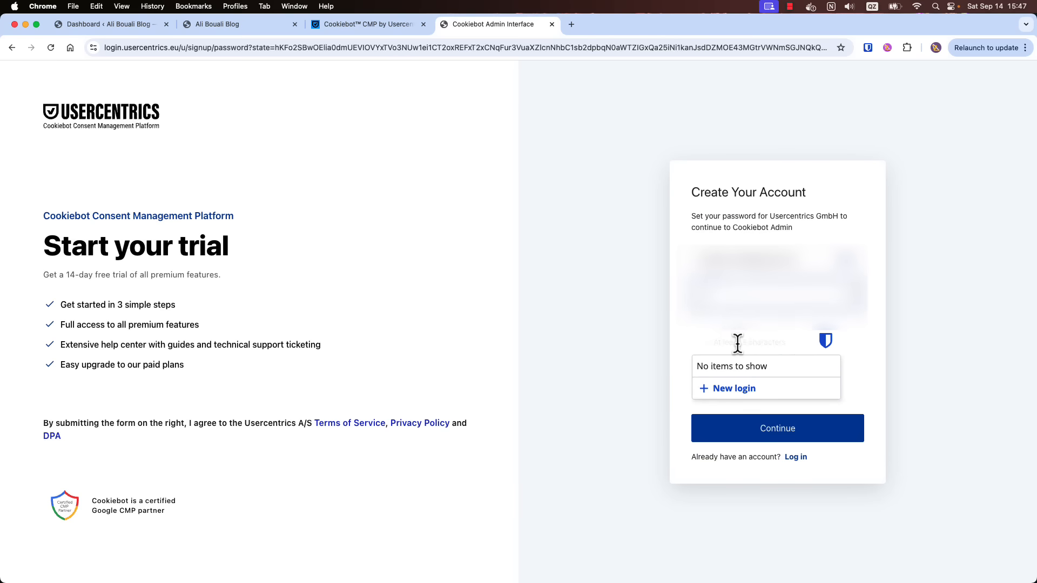
# - Enter a password for the new Cookiebot account and submit the sign-up form
pyautogui.write('•••')
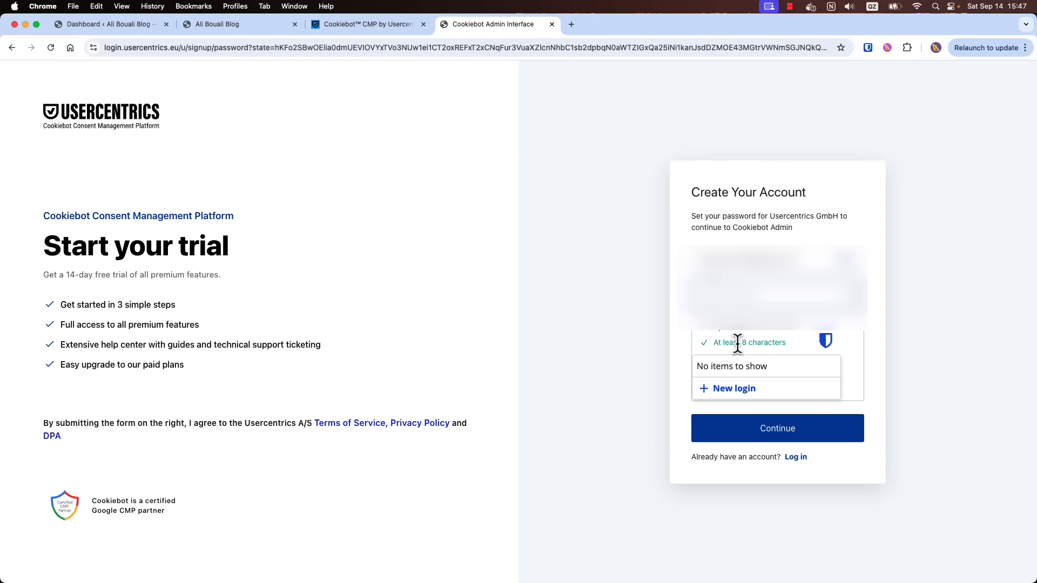
pyautogui.click(646, 359)
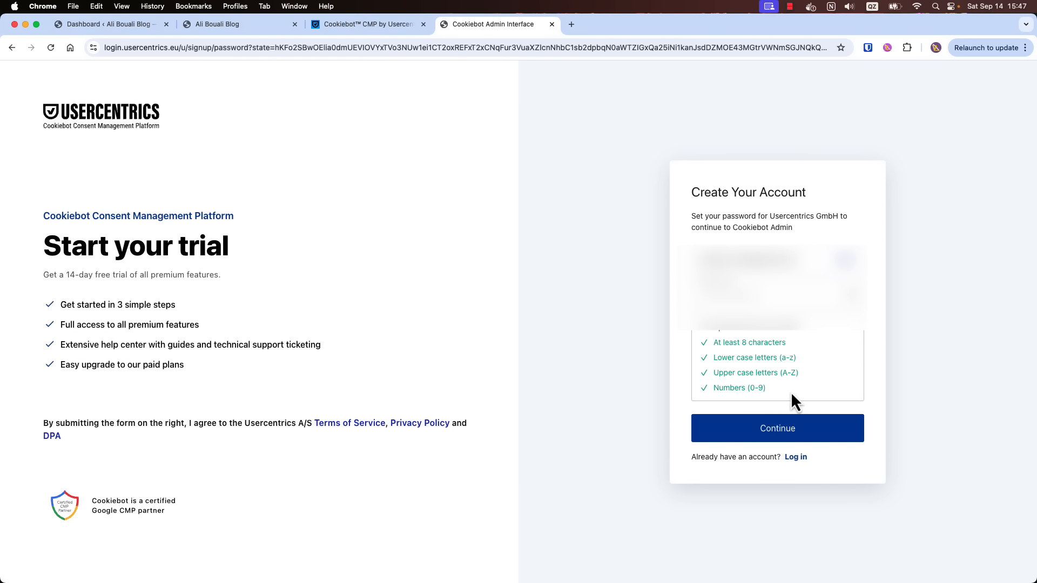
pyautogui.click(778, 435)
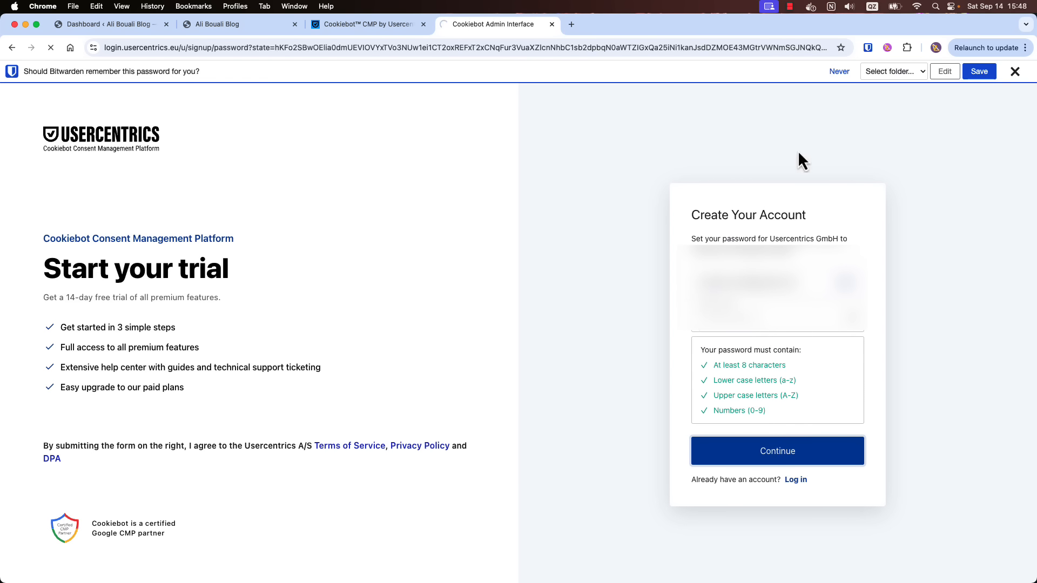
pyautogui.click(884, 76)
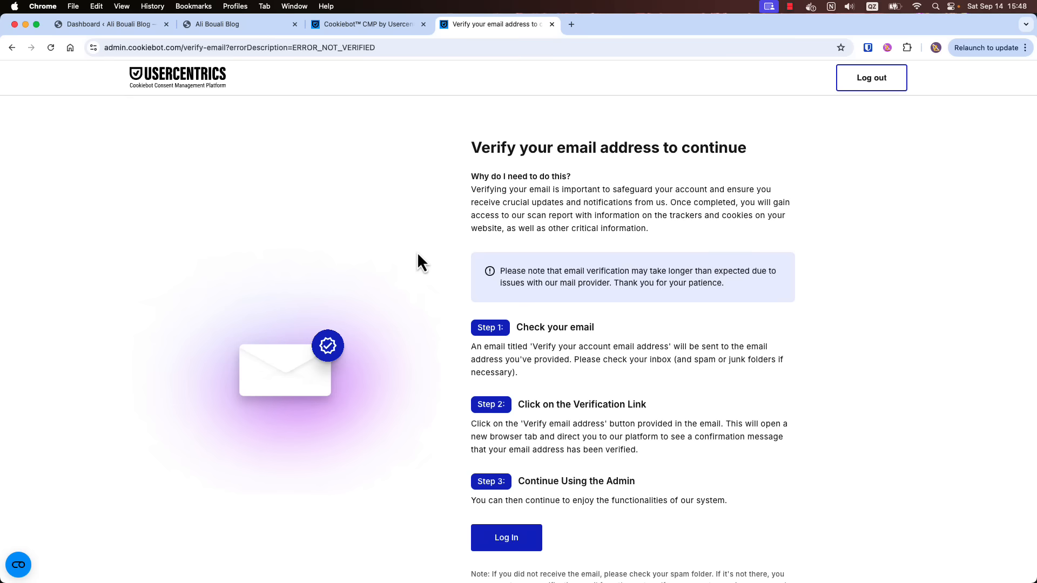
# - Read the email verification instructions, including the note about possible verification delays
pyautogui.scroll(-3, 418, 254)
pyautogui.scroll(3, 417, 253)
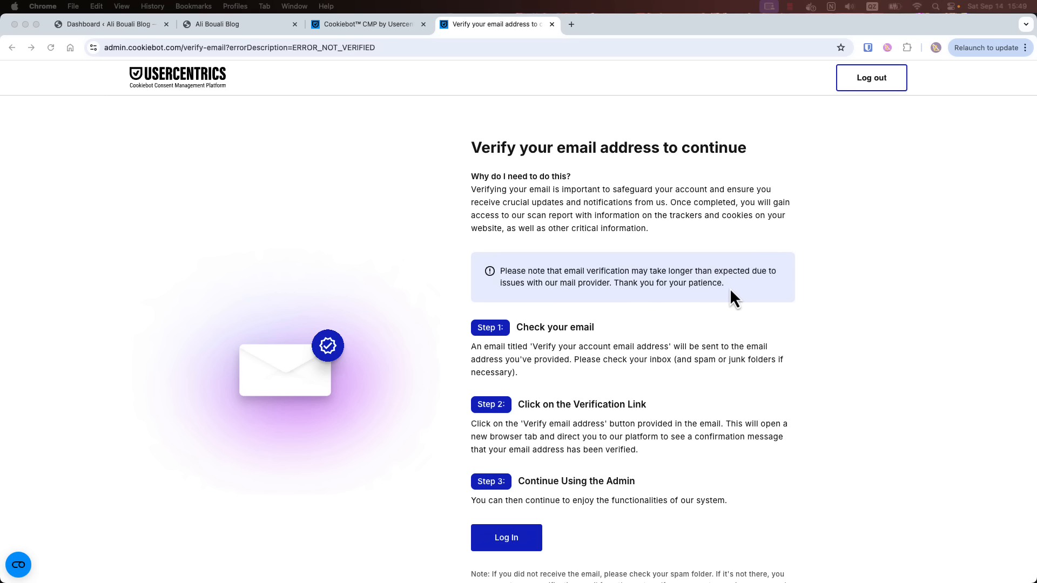
pyautogui.tripleClick(673, 283)
pyautogui.click(593, 274)
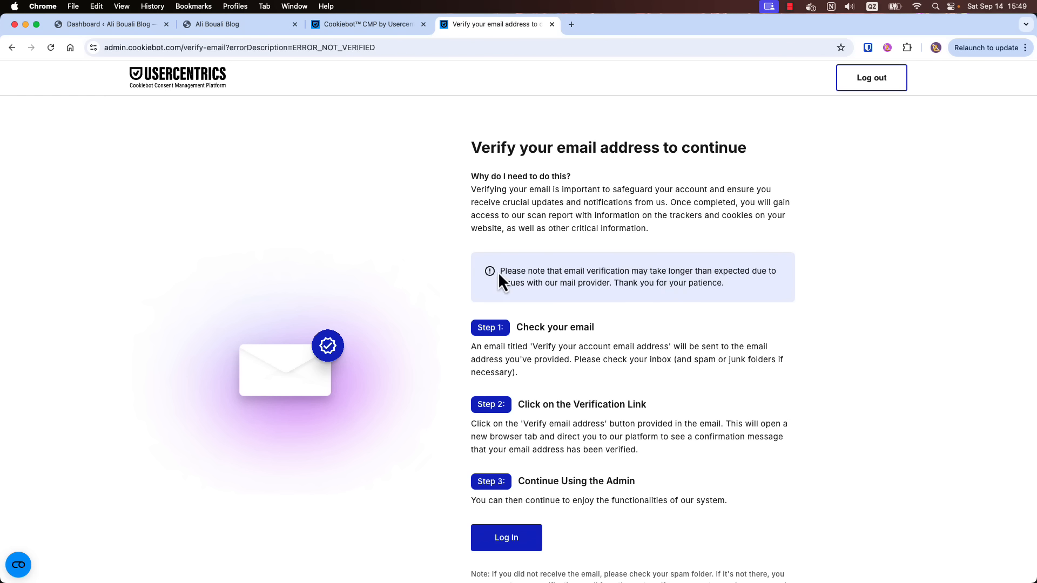
pyautogui.moveTo(498, 271); pyautogui.dragTo(729, 282)
pyautogui.click(563, 293)
pyautogui.moveTo(738, 287); pyautogui.dragTo(614, 283)
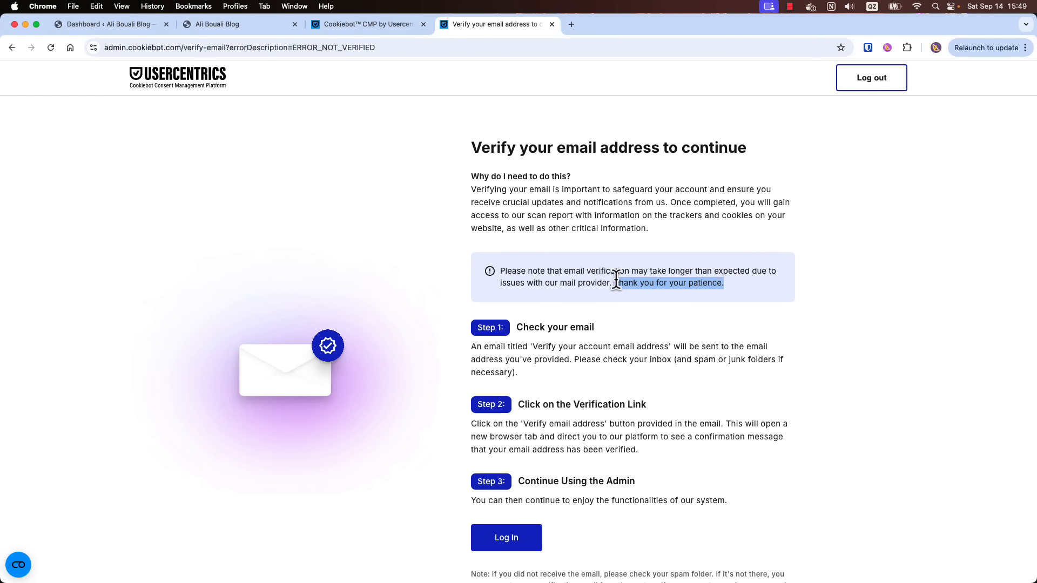
pyautogui.click(776, 281)
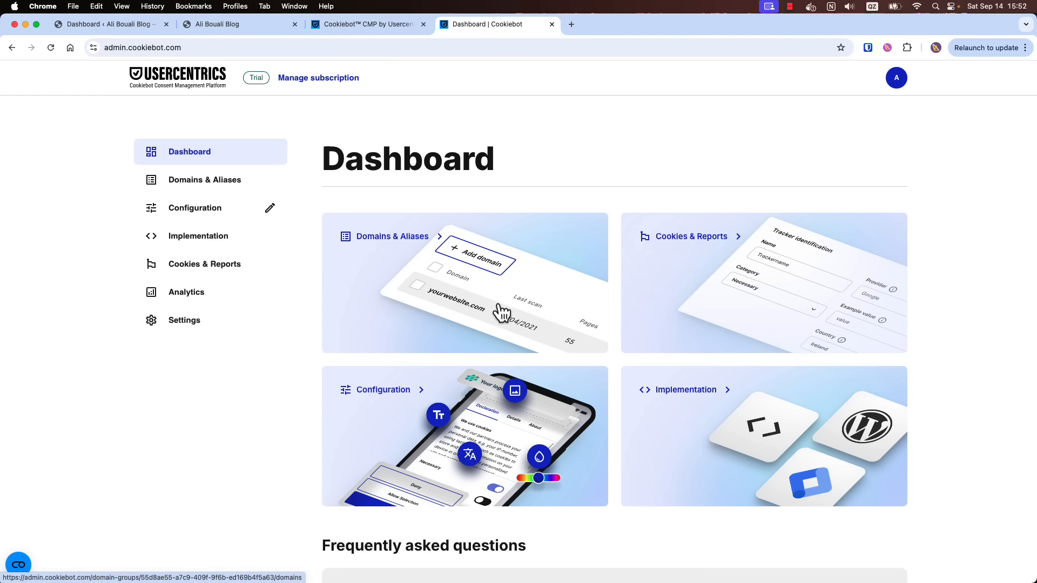
# - Look over the Cookiebot admin dashboard, including the section below its four main cards
pyautogui.scroll(-5, 495, 294)
pyautogui.scroll(5, 497, 248)
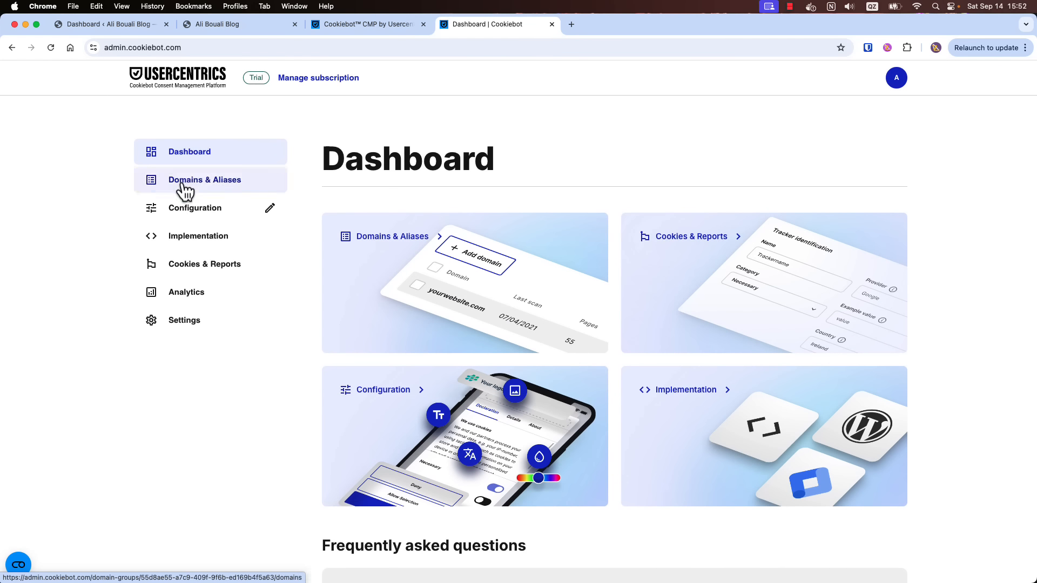
# - Add the blog's domain to Domain Group #1 with the Monthly scan frequency
pyautogui.click(195, 194)
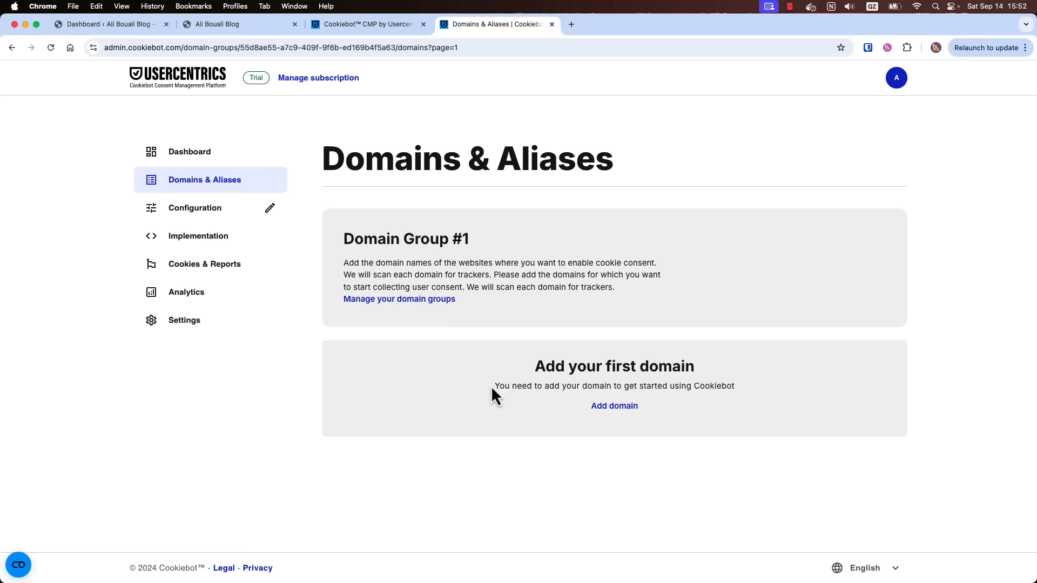
pyautogui.moveTo(493, 386); pyautogui.dragTo(720, 398)
pyautogui.click(757, 389)
pyautogui.click(614, 409)
pyautogui.click(463, 296)
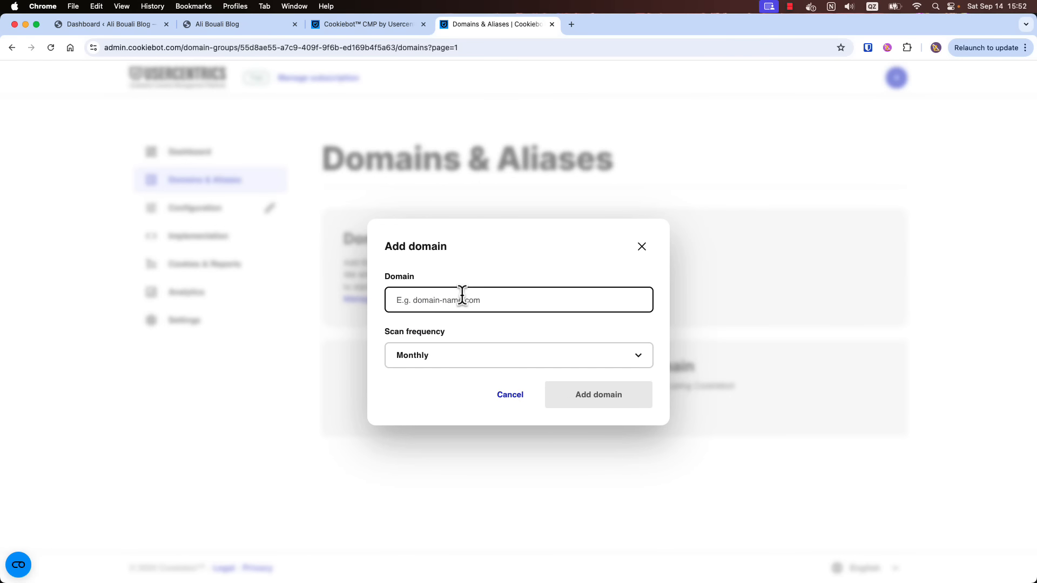
pyautogui.write('ali-')
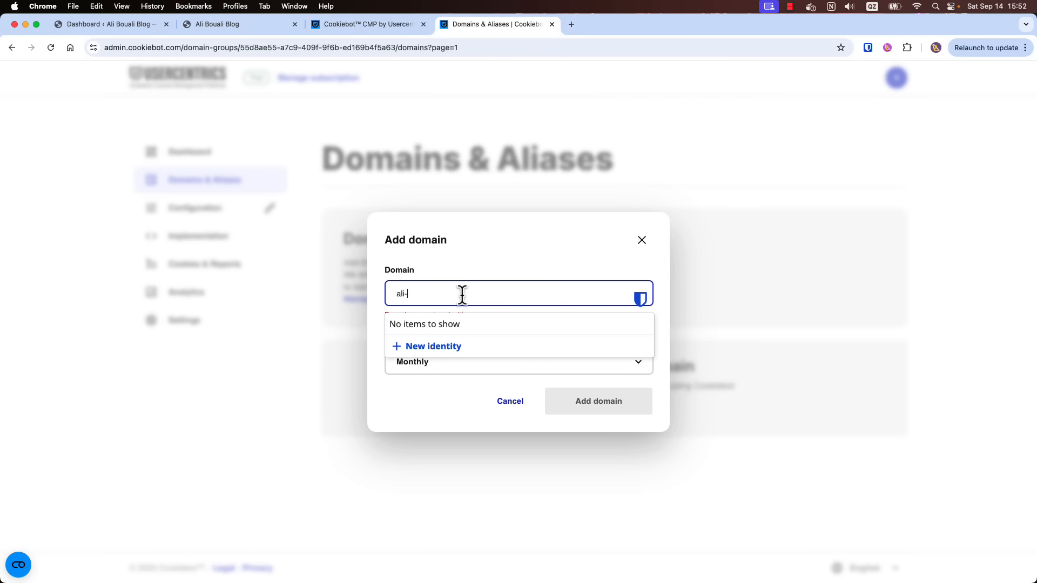
pyautogui.write('bouali.com')
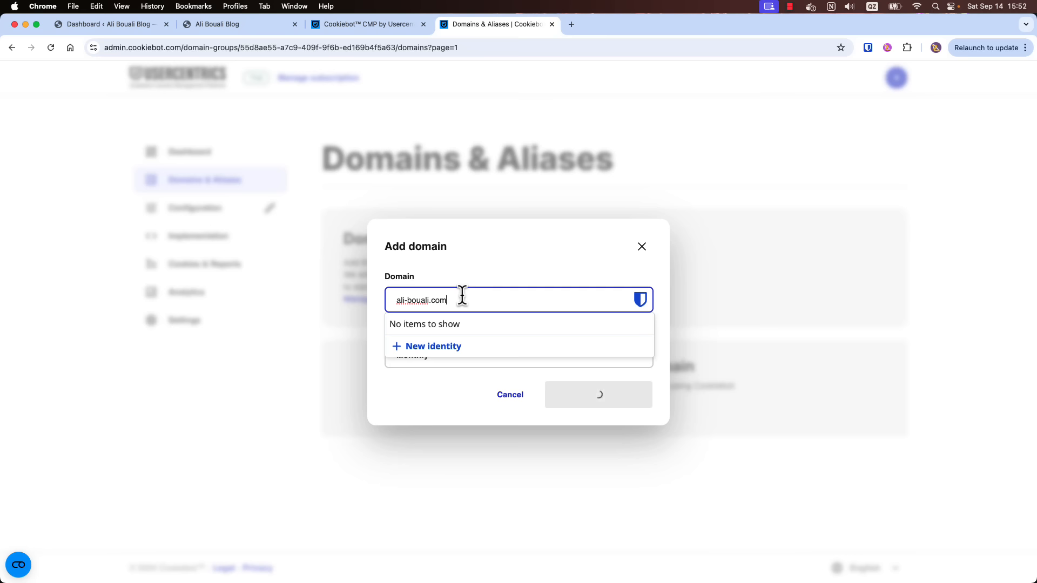
pyautogui.click(596, 402)
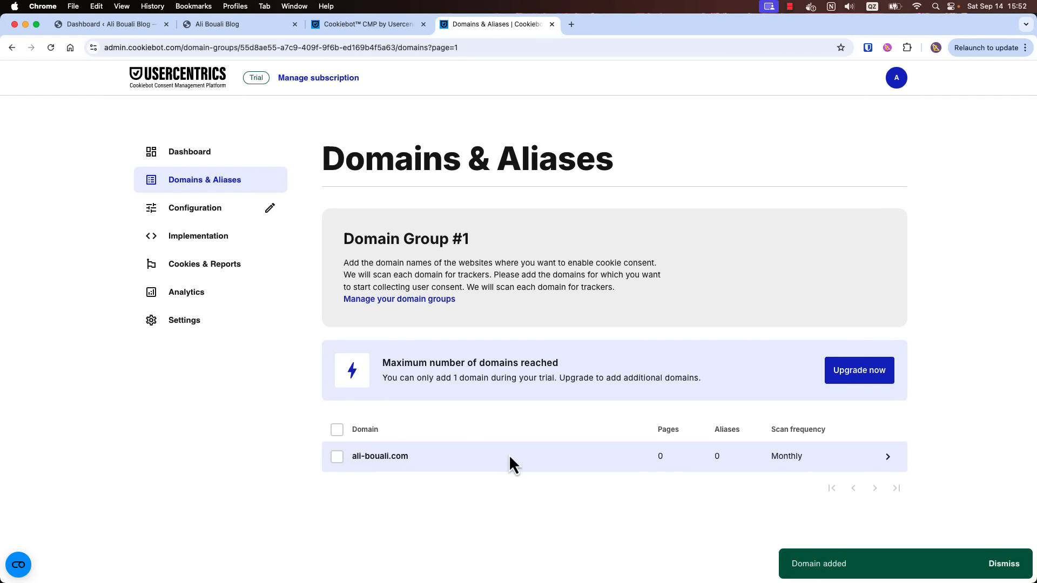
# - Inspect the added domain's list entry and its details page, including the overview and scan settings, and return to the domain list
pyautogui.click(337, 456)
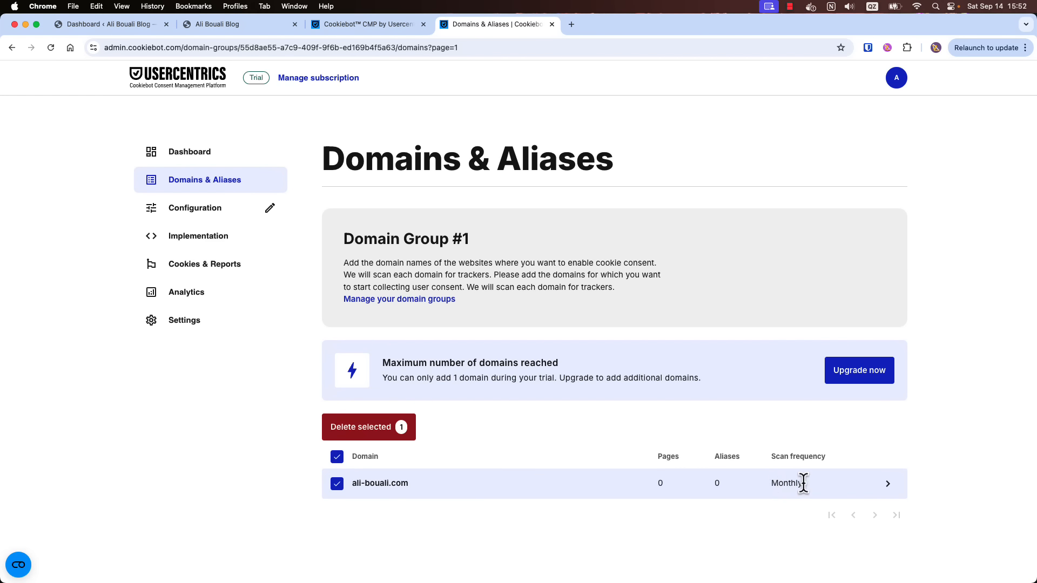
pyautogui.moveTo(805, 484); pyautogui.dragTo(779, 484)
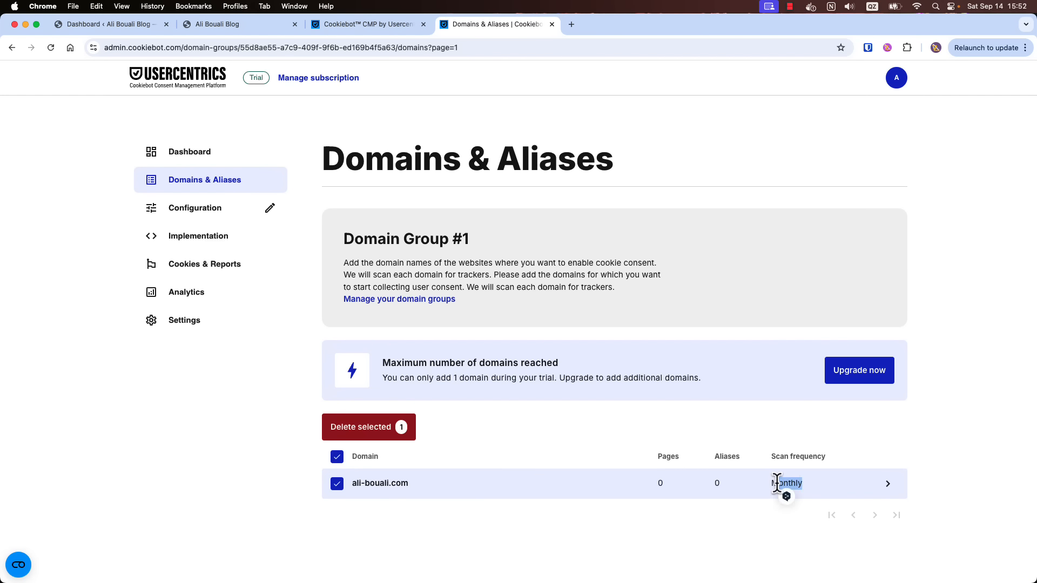
pyautogui.click(339, 482)
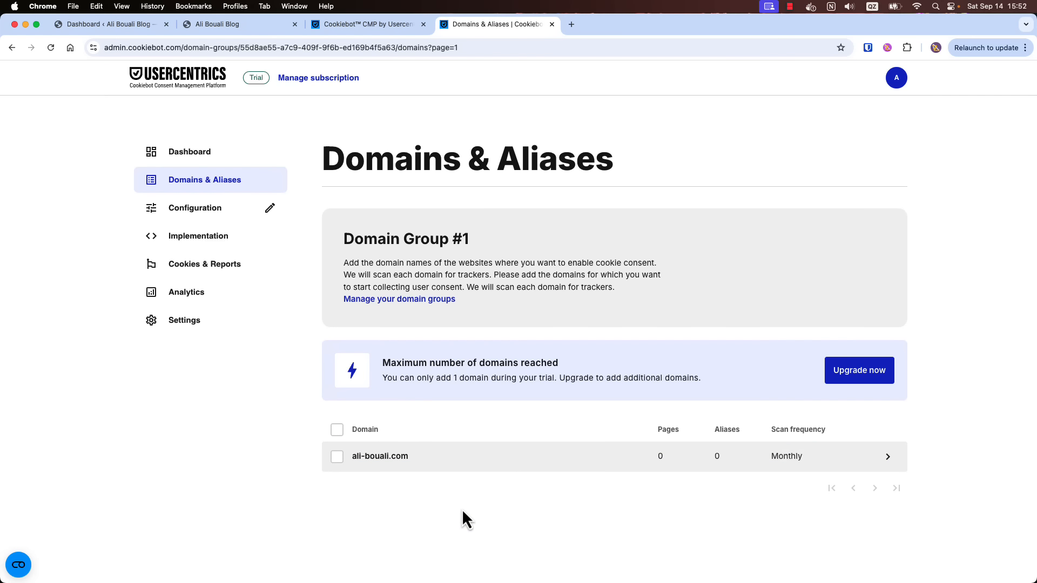
pyautogui.click(889, 458)
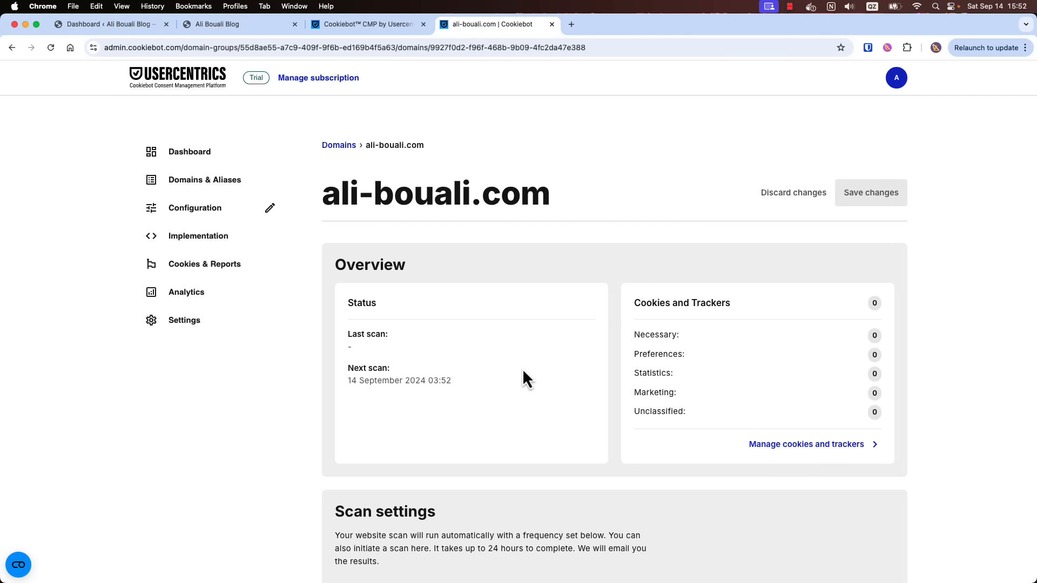
pyautogui.scroll(-10, 523, 369)
pyautogui.scroll(8, 522, 371)
pyautogui.scroll(2, 522, 371)
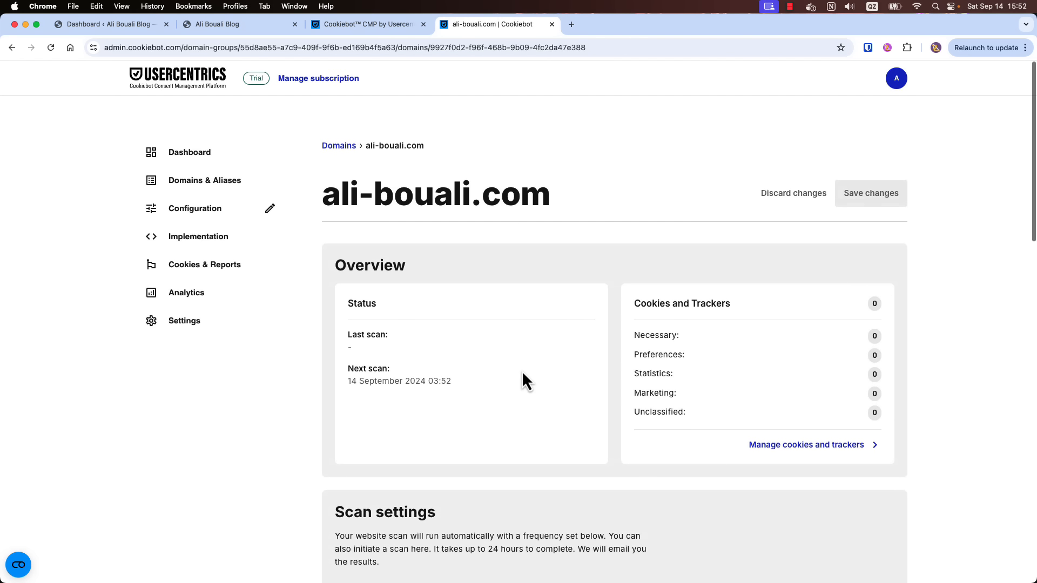
pyautogui.click(197, 190)
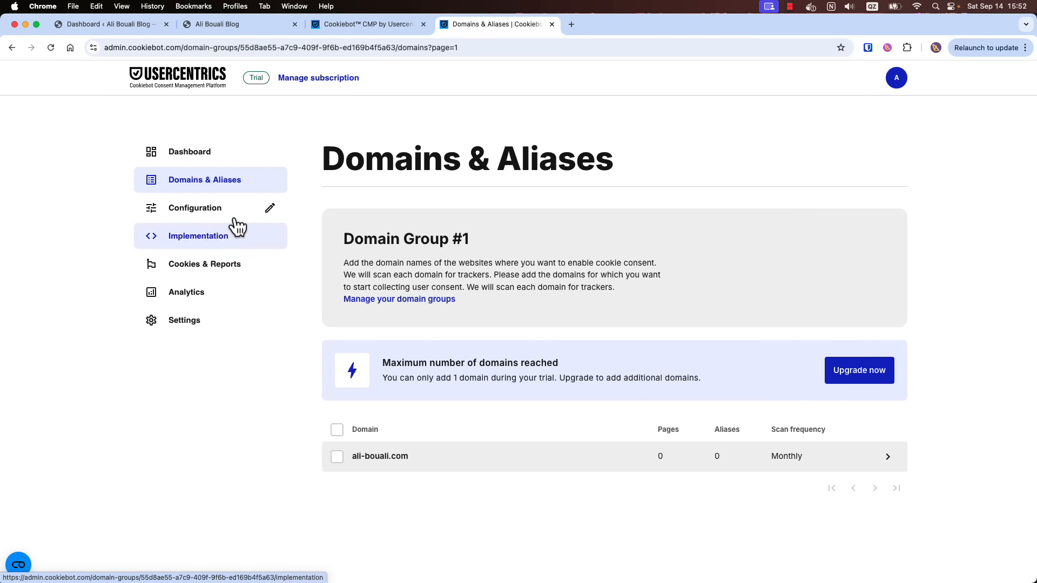
# - Set the consent banner layout of Domain Group #1 to Dialog and check the theme, button style and logo settings
pyautogui.click(207, 216)
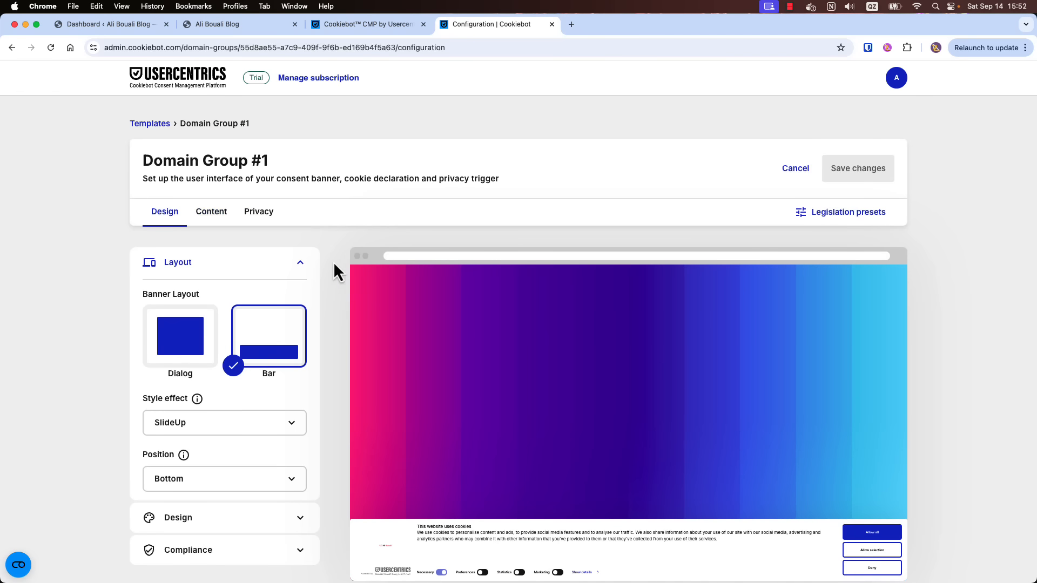
pyautogui.scroll(-3, 341, 303)
pyautogui.click(178, 281)
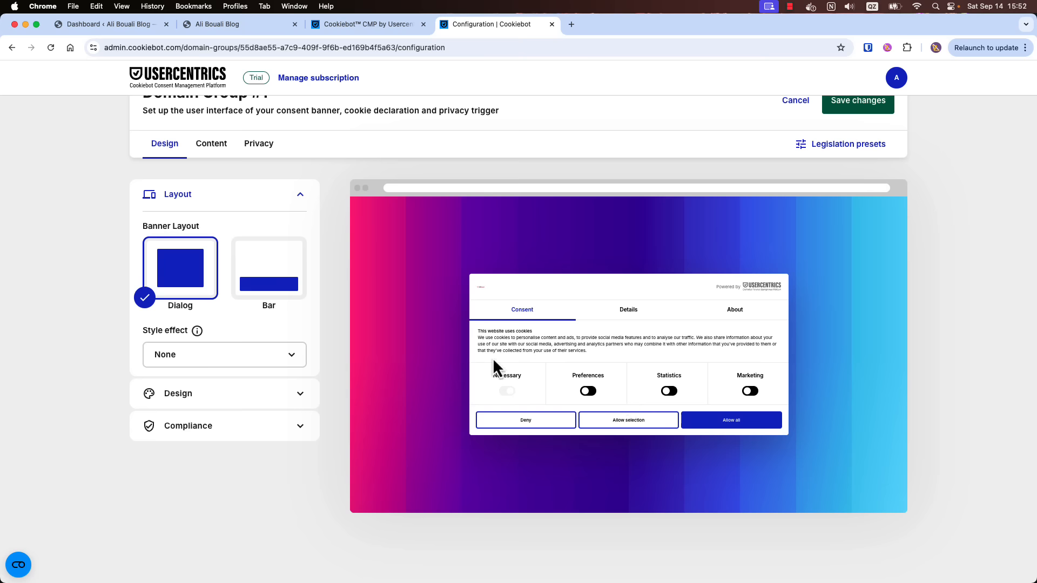
pyautogui.click(205, 393)
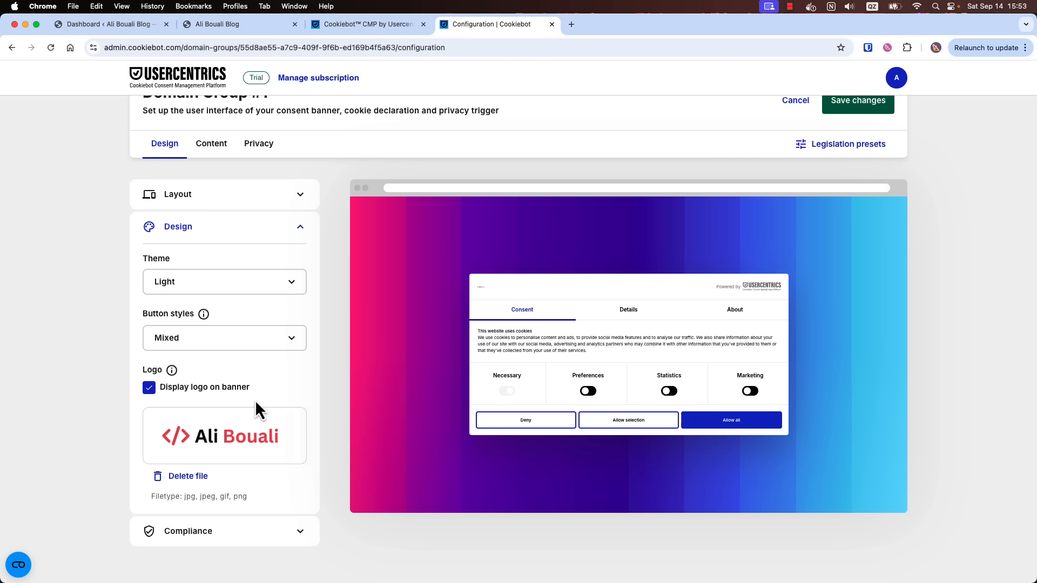
pyautogui.click(221, 204)
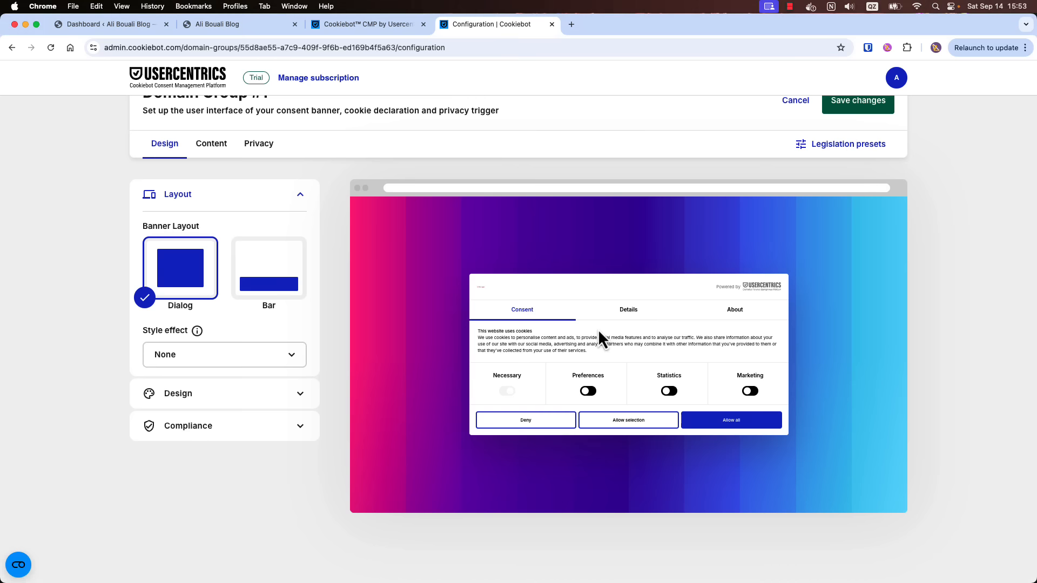
# - Review the banner's content settings, including the language options, dialog texts, button labels and cookie category introductions
pyautogui.click(211, 145)
pyautogui.scroll(-10, 527, 327)
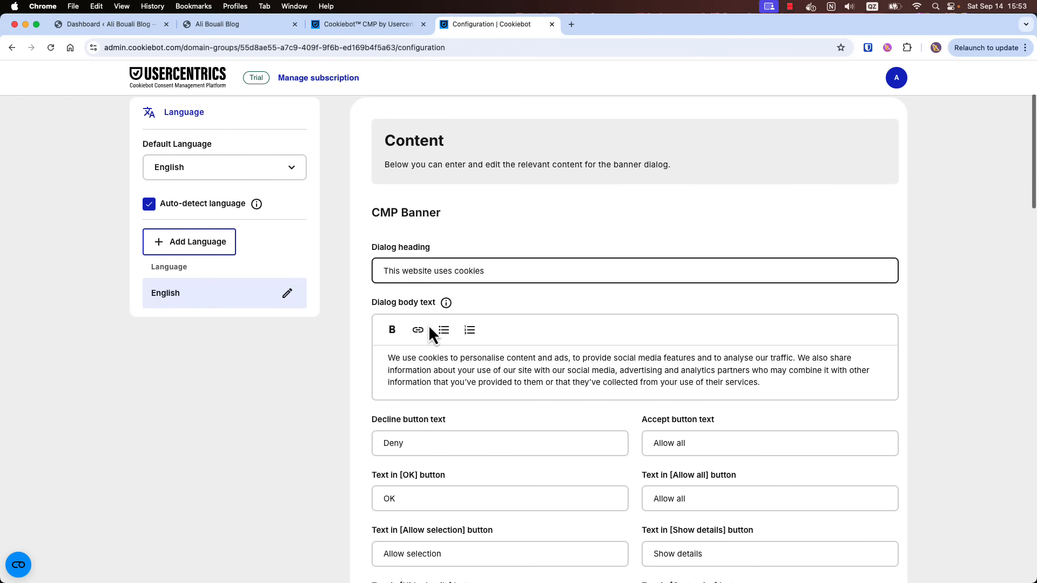
pyautogui.scroll(-7, 476, 356)
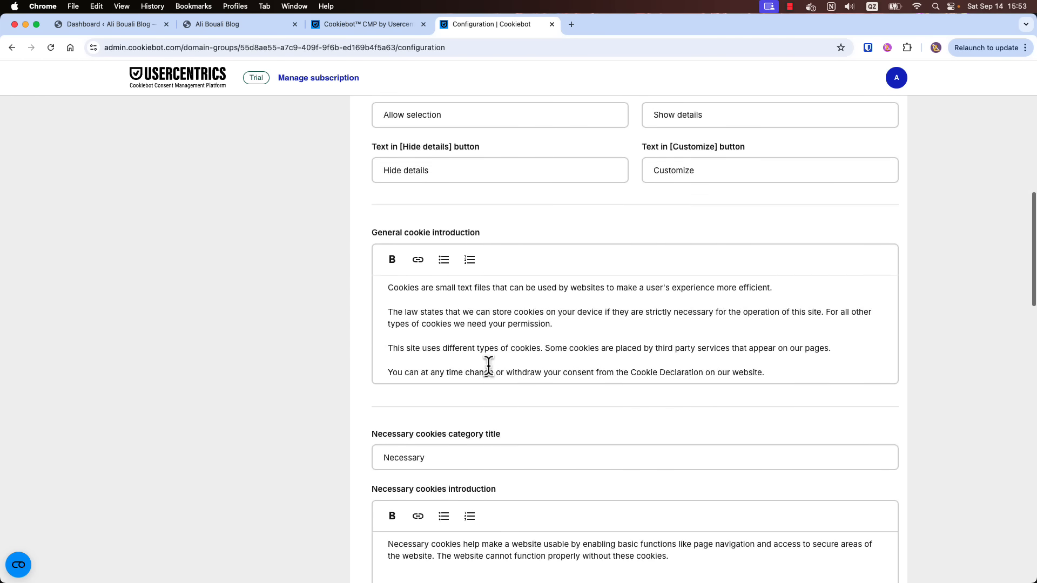
pyautogui.scroll(20, 481, 364)
pyautogui.scroll(-1, 482, 374)
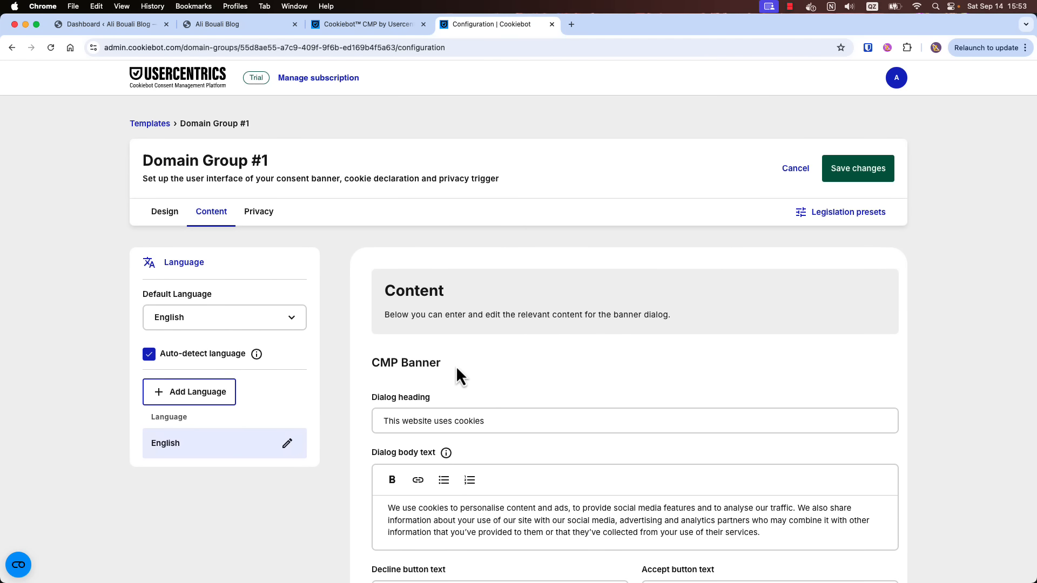
# - Review the privacy trigger's icon color, position and theme settings with the preview, and return to the admin dashboard
pyautogui.click(261, 215)
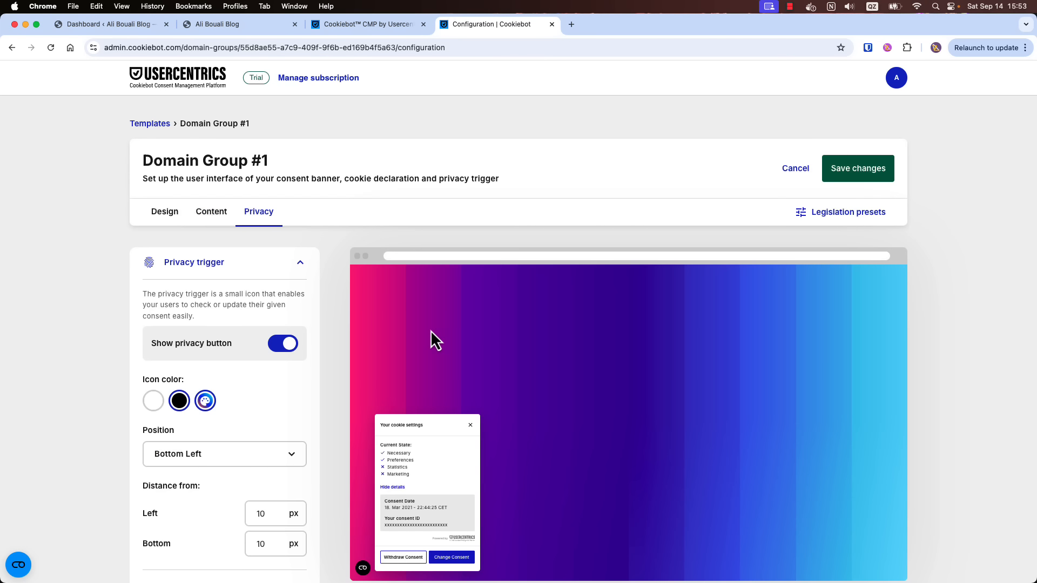
pyautogui.scroll(-1, 507, 375)
pyautogui.scroll(-5, 507, 381)
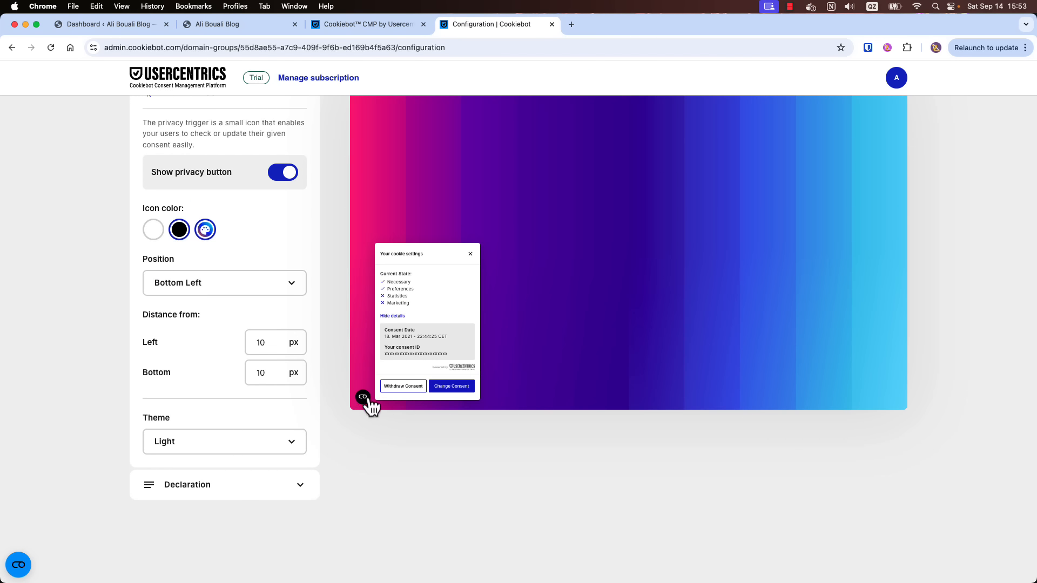
pyautogui.scroll(4, 373, 394)
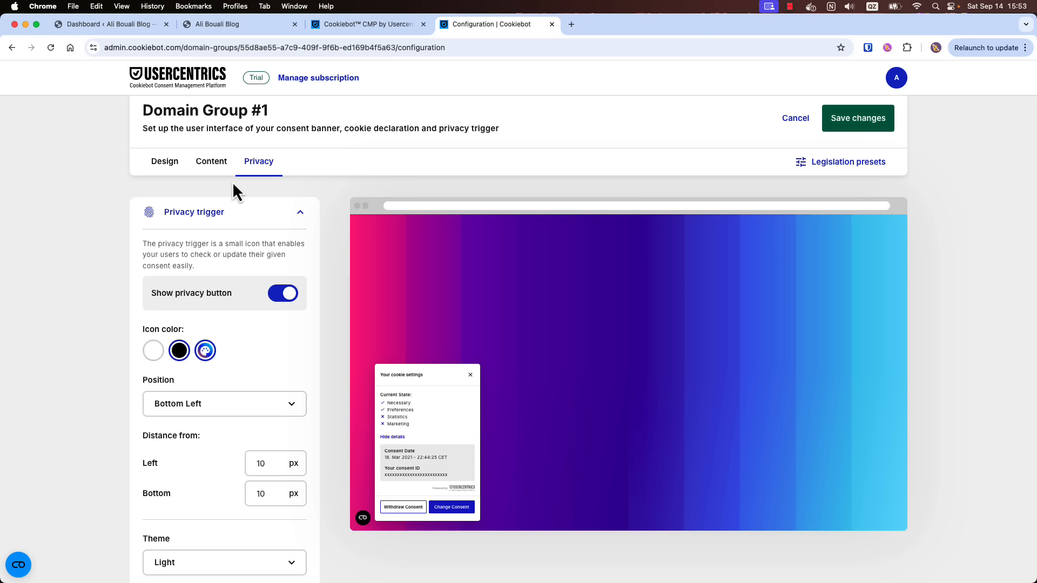
pyautogui.click(195, 81)
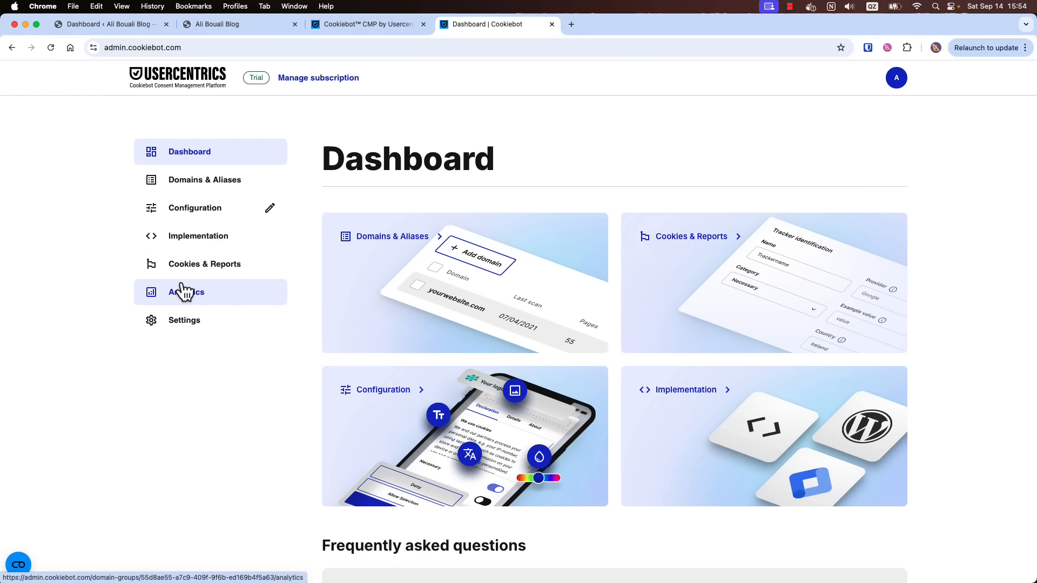
# - Open the CMP banner implementation instructions and examine the auto-blocking Cookiebot script tag
pyautogui.click(198, 250)
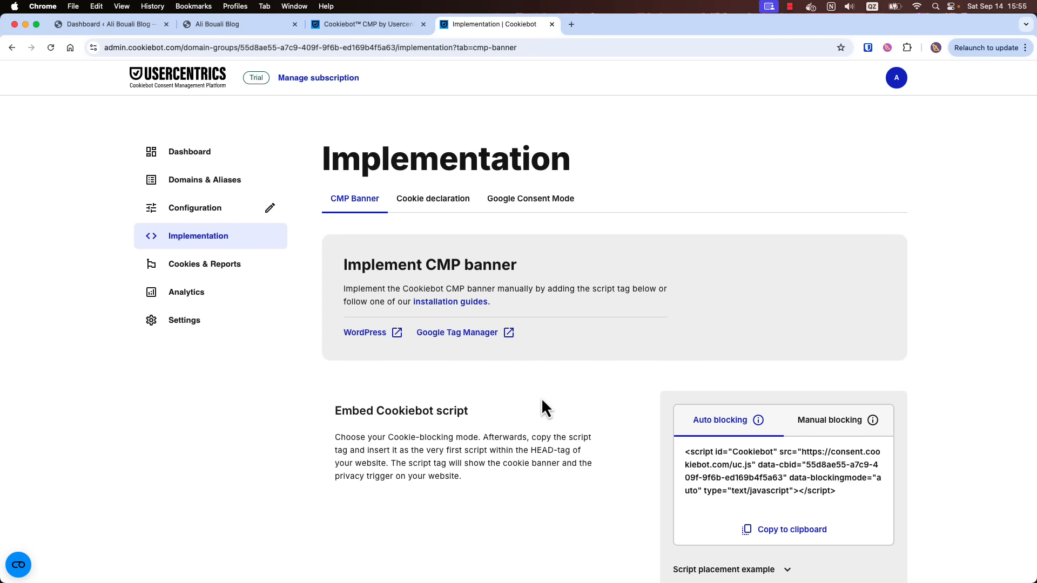
pyautogui.scroll(-3, 545, 408)
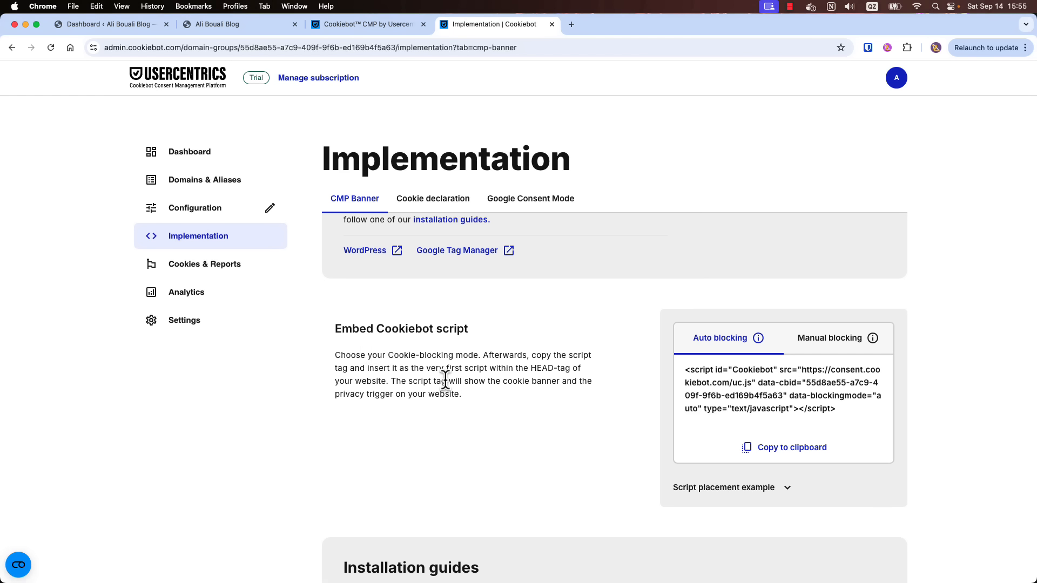
pyautogui.scroll(-2, 511, 391)
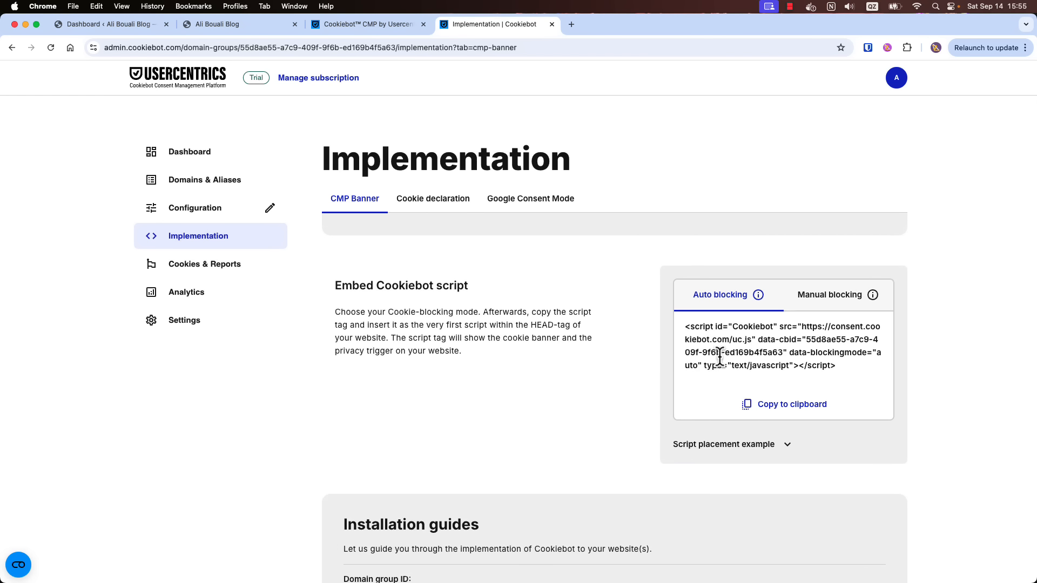
pyautogui.moveTo(848, 366); pyautogui.dragTo(677, 330)
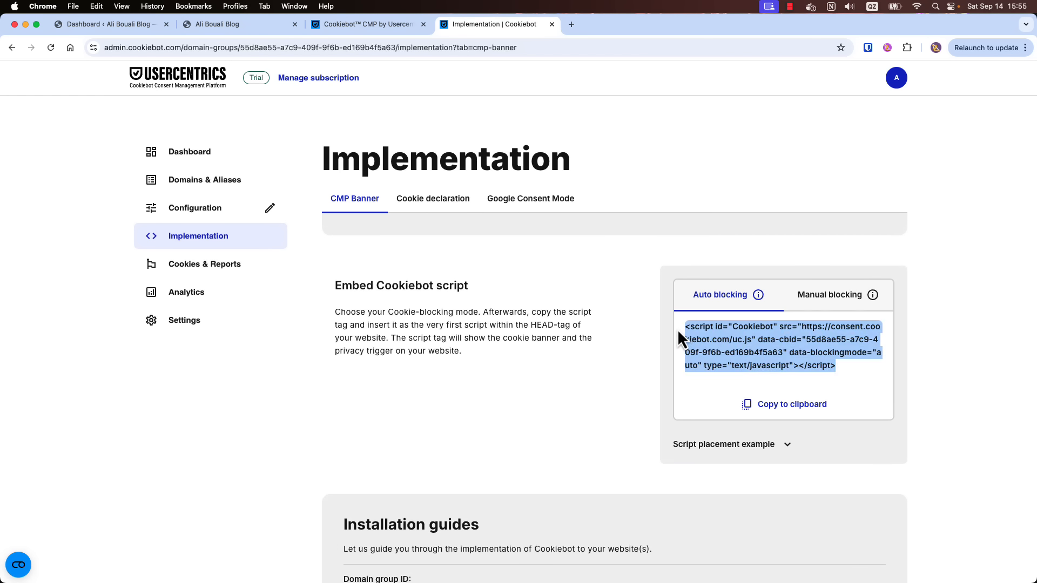
pyautogui.click(614, 375)
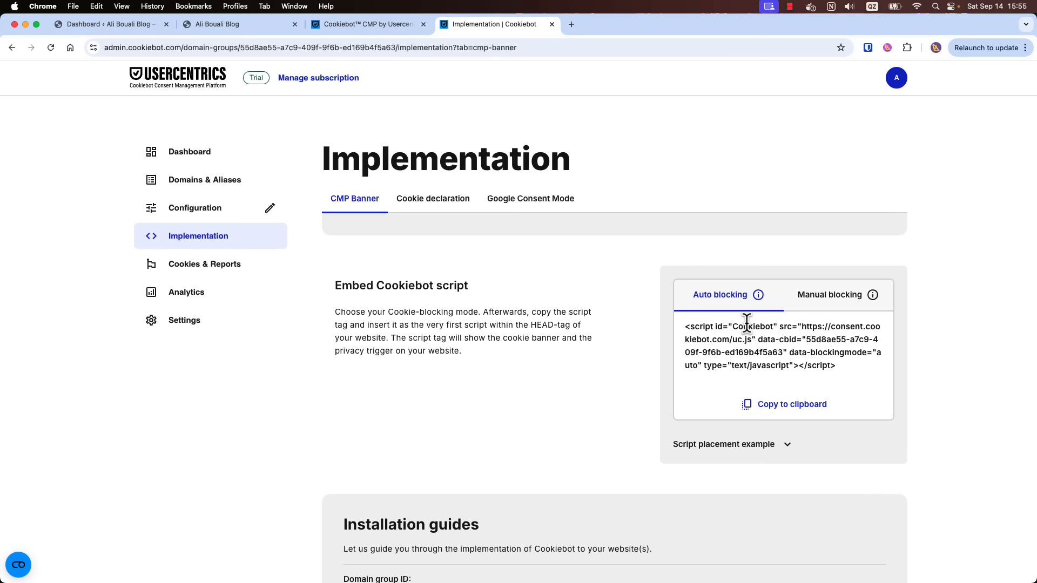
# - Examine the script placement example at 125% page zoom, focusing on the script's place inside the head tag, and collapse it
pyautogui.click(732, 446)
pyautogui.scroll(-3, 589, 409)
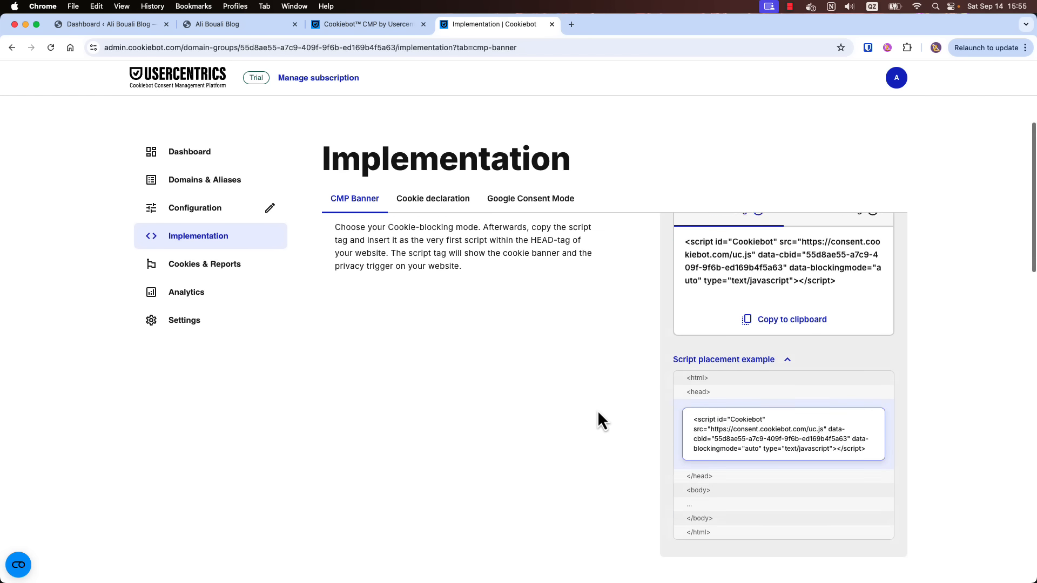
pyautogui.press('super+equal')
pyautogui.press('super+equal')
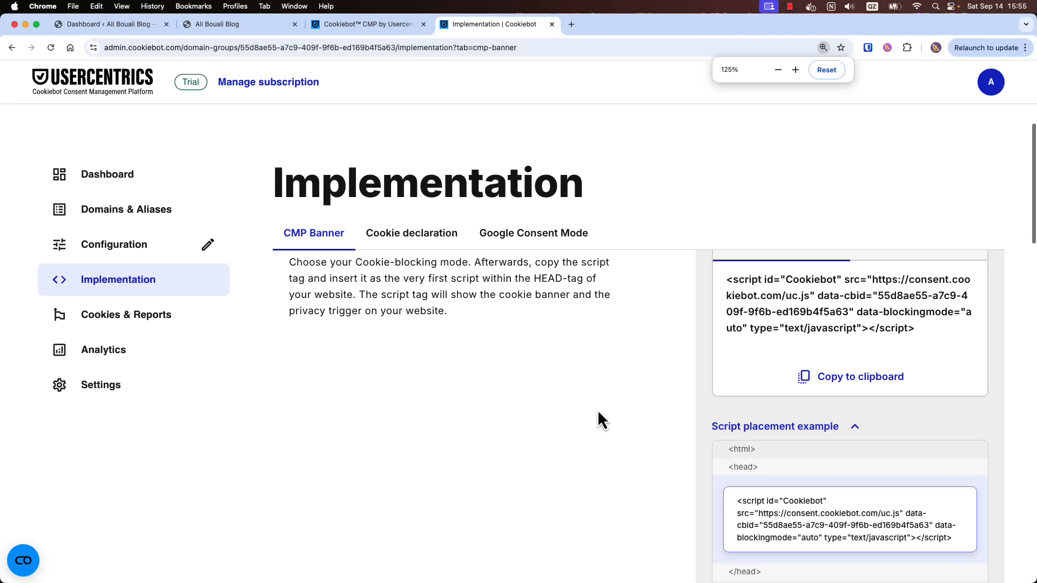
pyautogui.scroll(-3, 641, 376)
pyautogui.scroll(3, 652, 378)
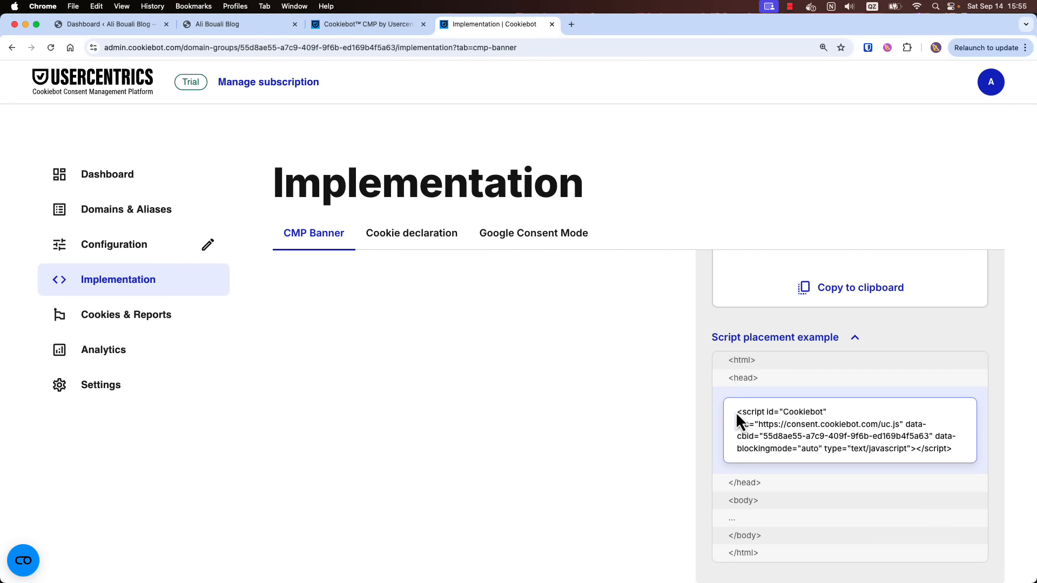
pyautogui.moveTo(735, 411); pyautogui.dragTo(948, 455)
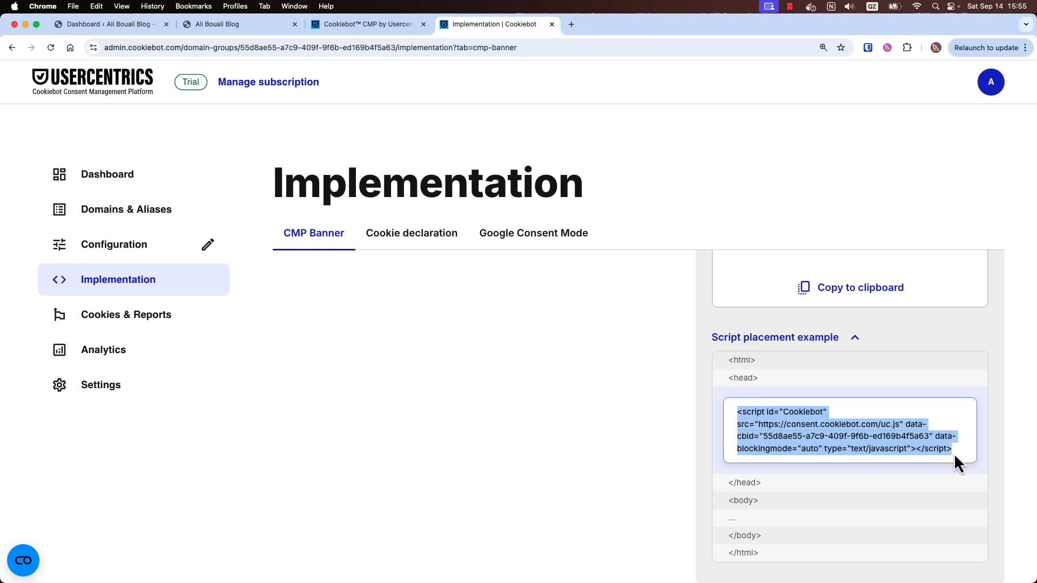
pyautogui.click(656, 419)
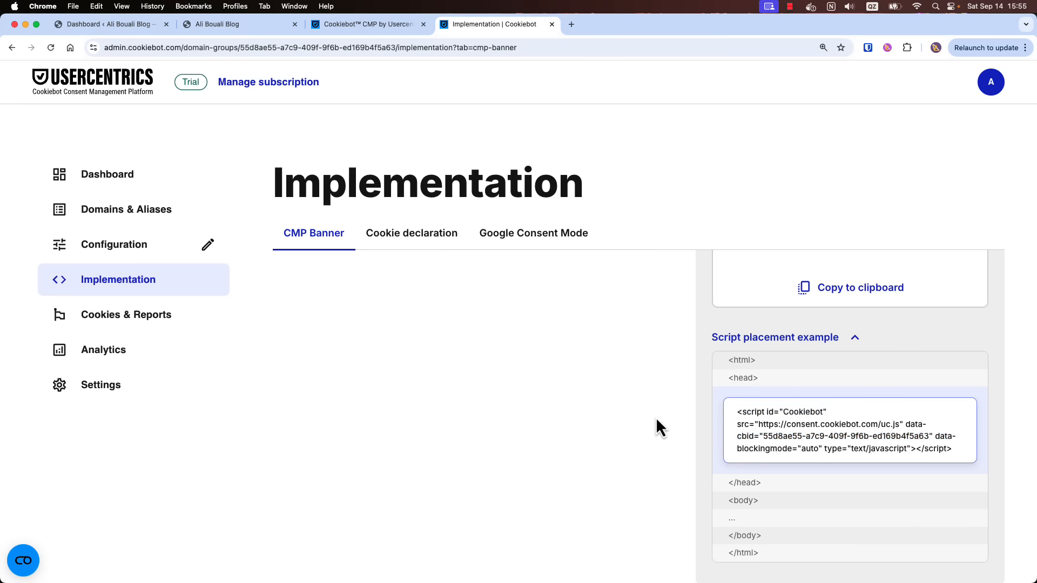
pyautogui.click(836, 338)
# - Locate the domain group ID in the installation guides section and highlight it for inspection
pyautogui.scroll(-3, 562, 383)
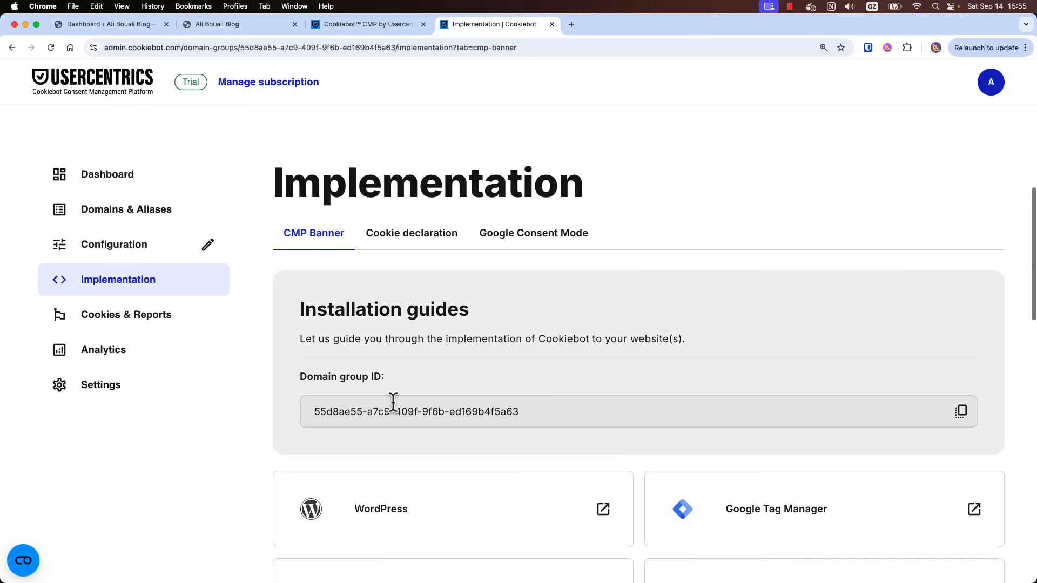
pyautogui.moveTo(527, 412); pyautogui.dragTo(316, 410)
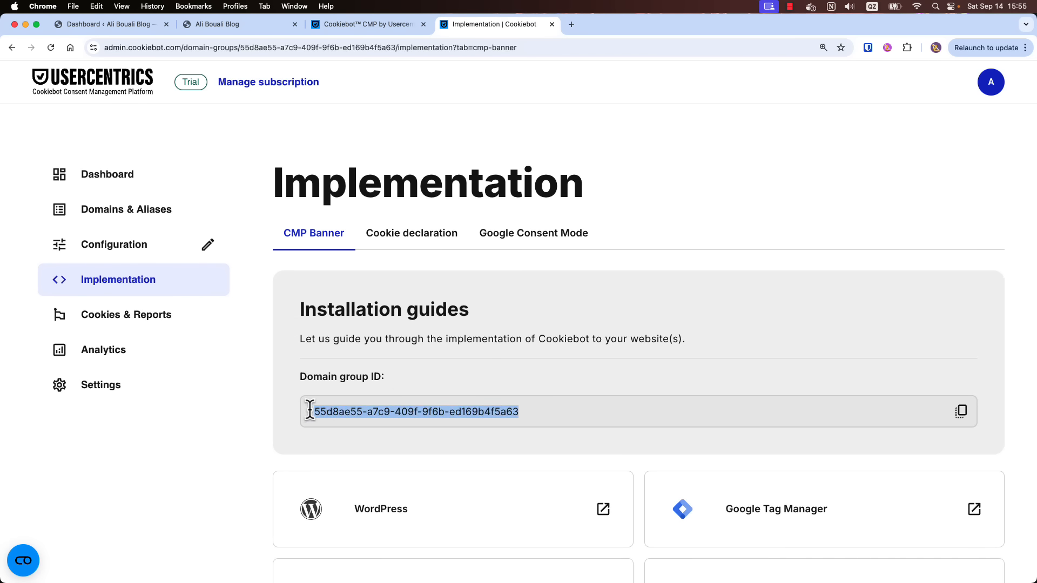
pyautogui.click(288, 404)
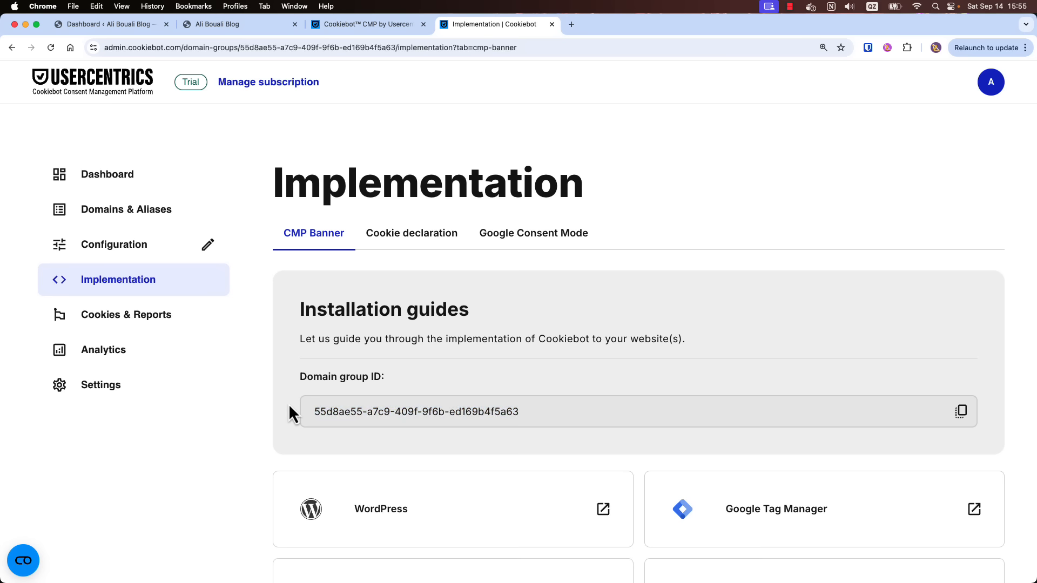
# - Look through the platform installation guides on the CMP banner implementation page, from WordPress to OpenCart
pyautogui.scroll(-3, 287, 404)
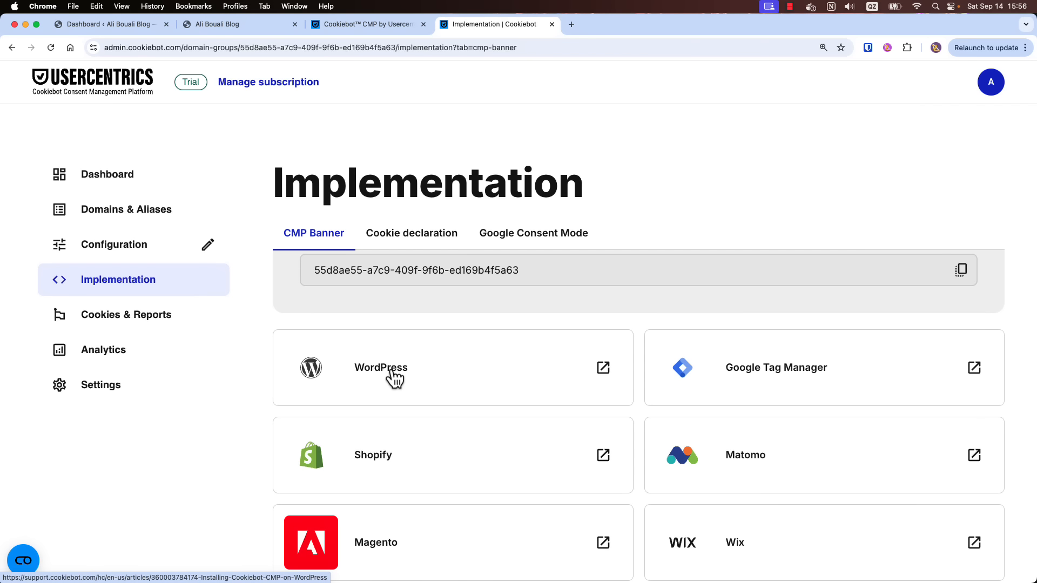
pyautogui.scroll(-2, 526, 458)
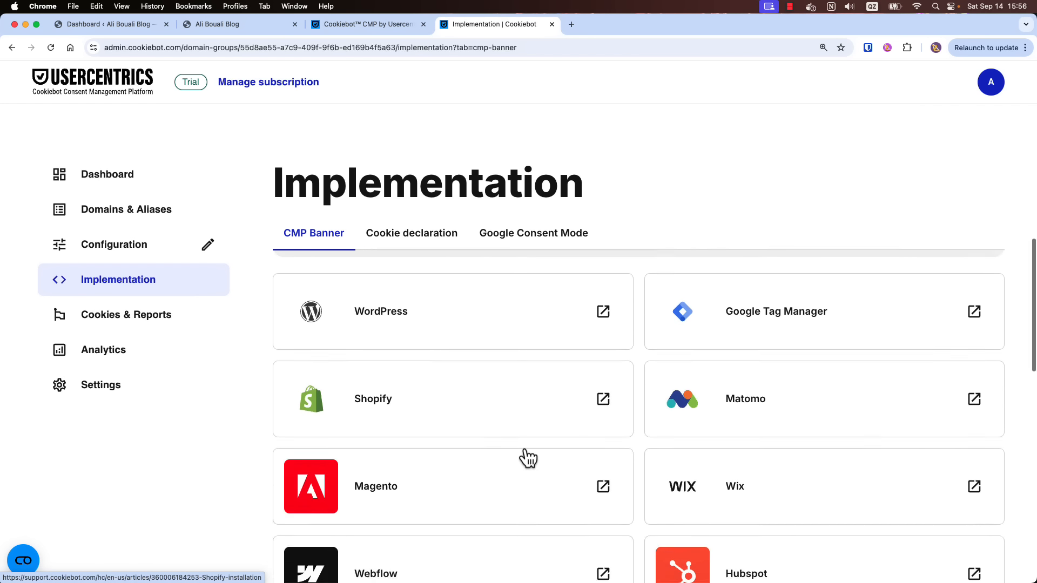
pyautogui.scroll(-2, 528, 458)
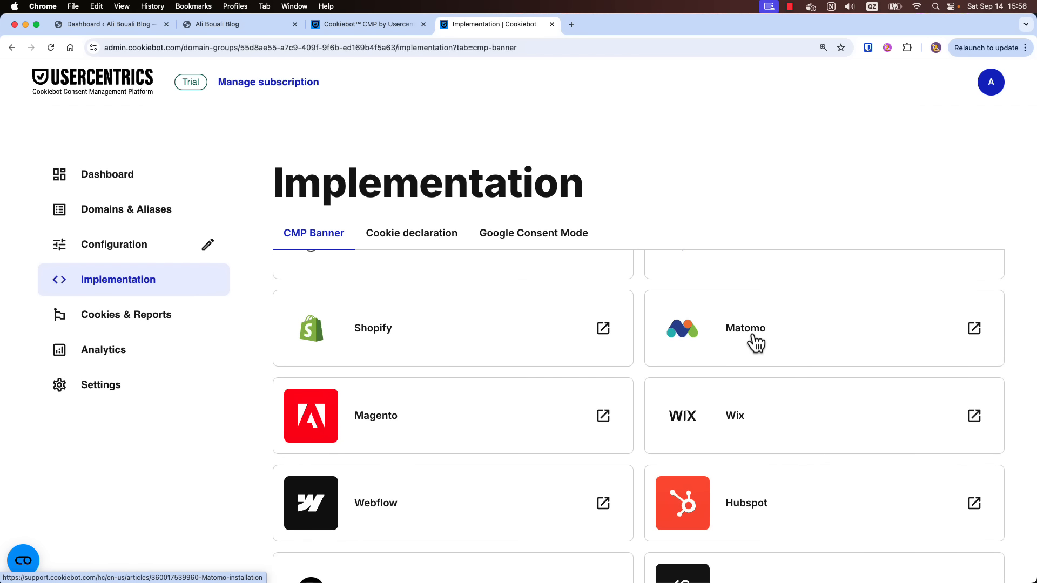
pyautogui.scroll(-4, 654, 427)
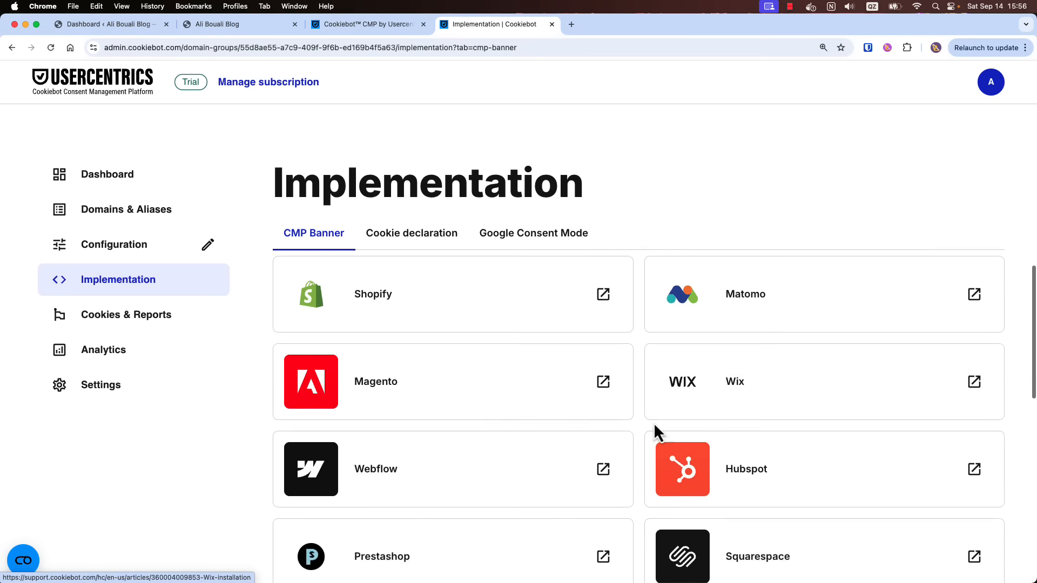
pyautogui.scroll(-8, 505, 390)
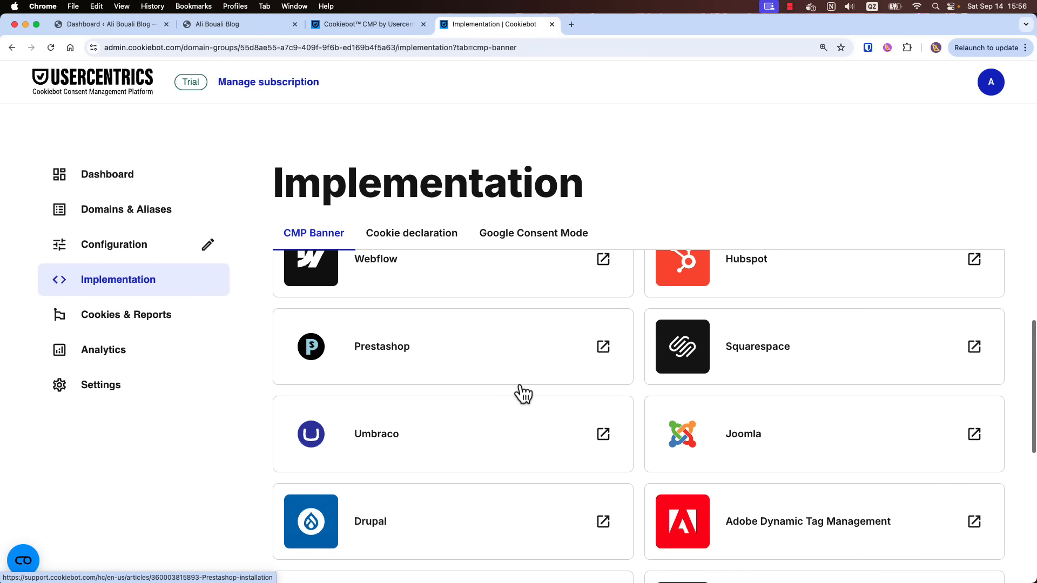
pyautogui.scroll(-4, 523, 394)
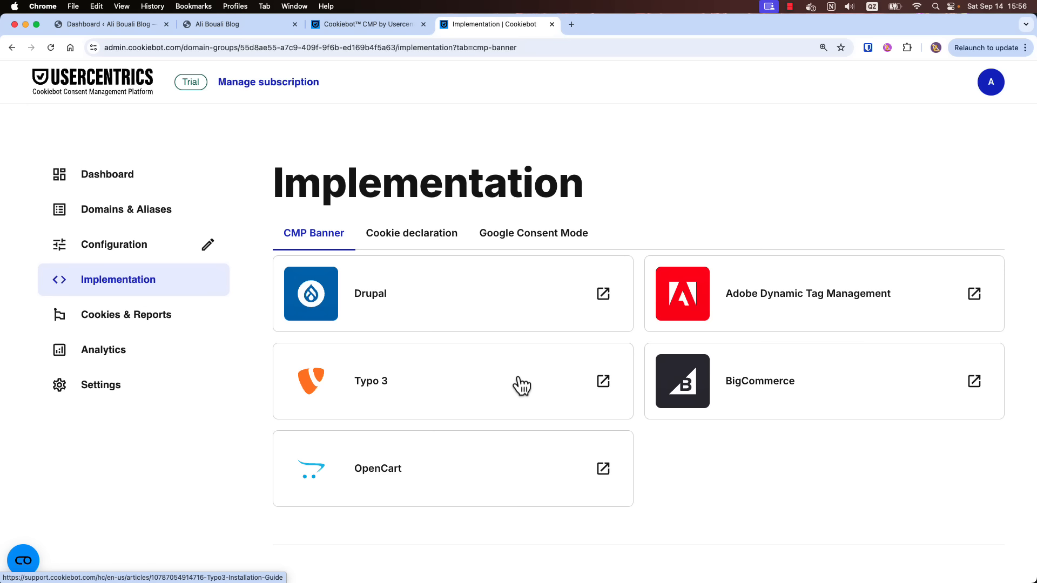
# - Return to the Embed Cookiebot script section and highlight the auto-blocking script tag for inspection
pyautogui.scroll(15, 523, 394)
pyautogui.scroll(18, 520, 385)
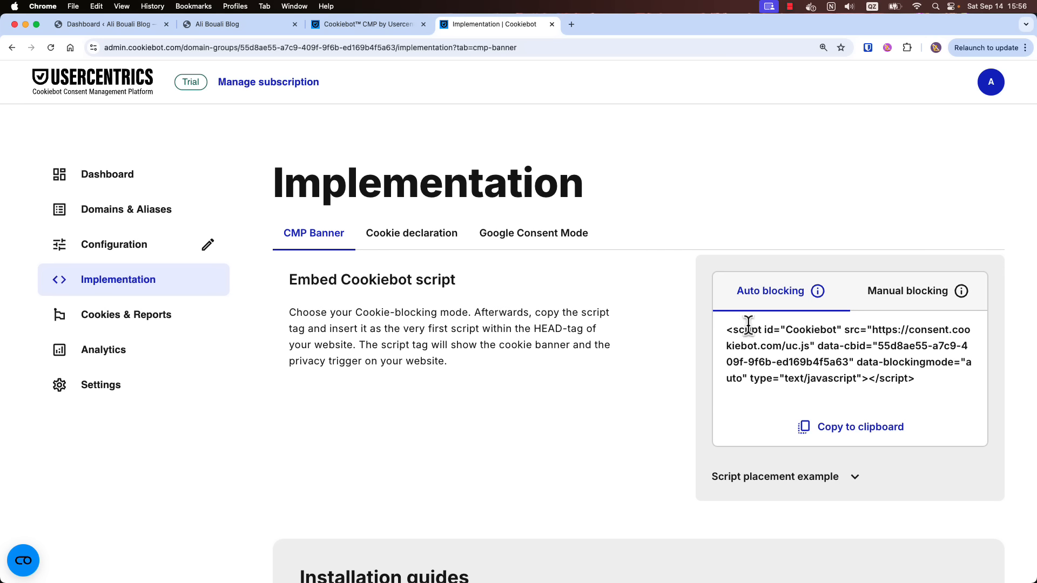
pyautogui.moveTo(726, 331); pyautogui.dragTo(930, 380)
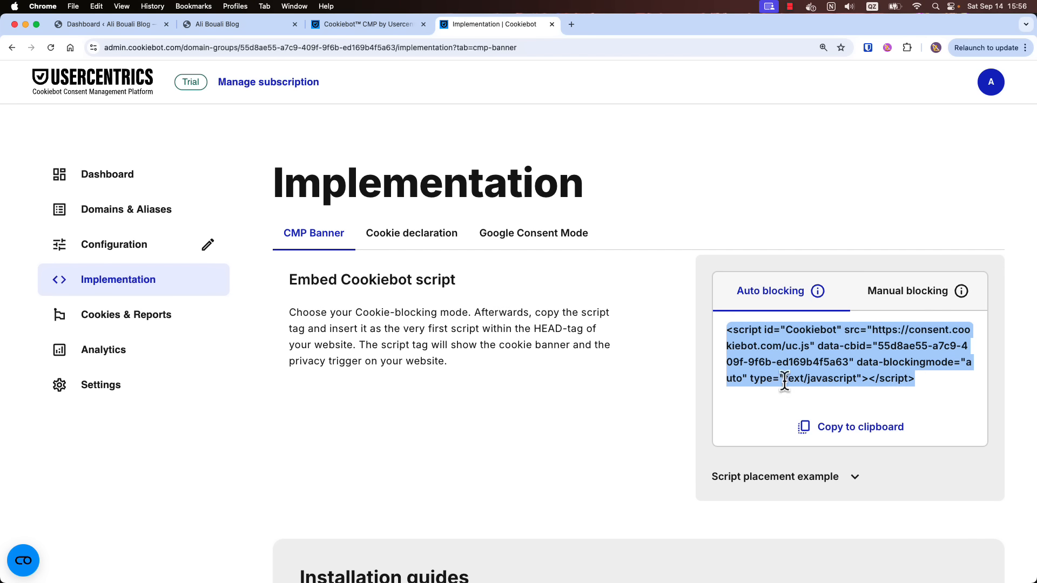
pyautogui.click(666, 377)
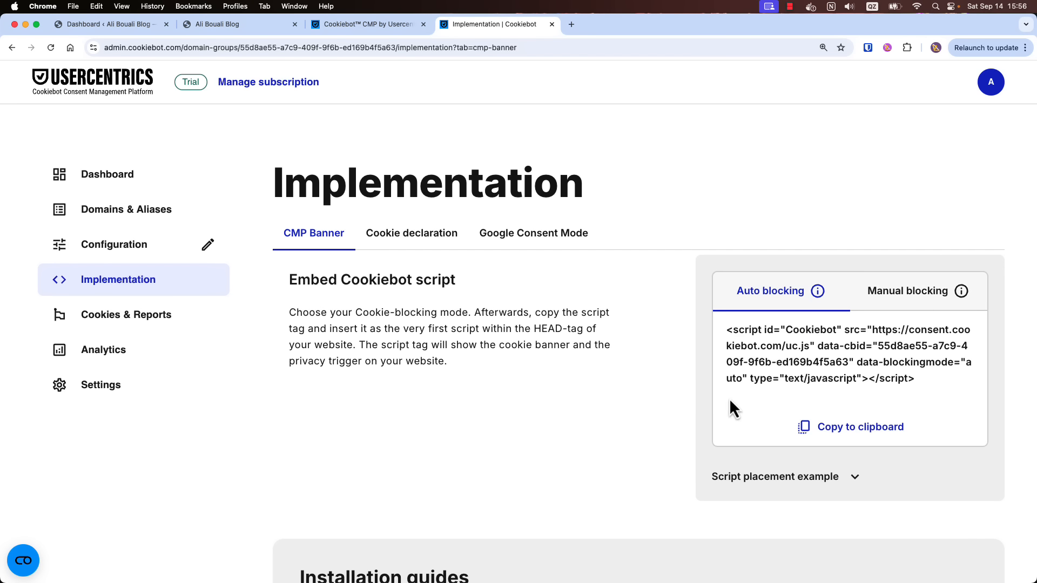
pyautogui.moveTo(918, 379); pyautogui.dragTo(722, 334)
pyautogui.click(677, 341)
# - Open the upgrade option from the Domains & Aliases page and examine the Premium plan's monthly price and features
pyautogui.click(108, 215)
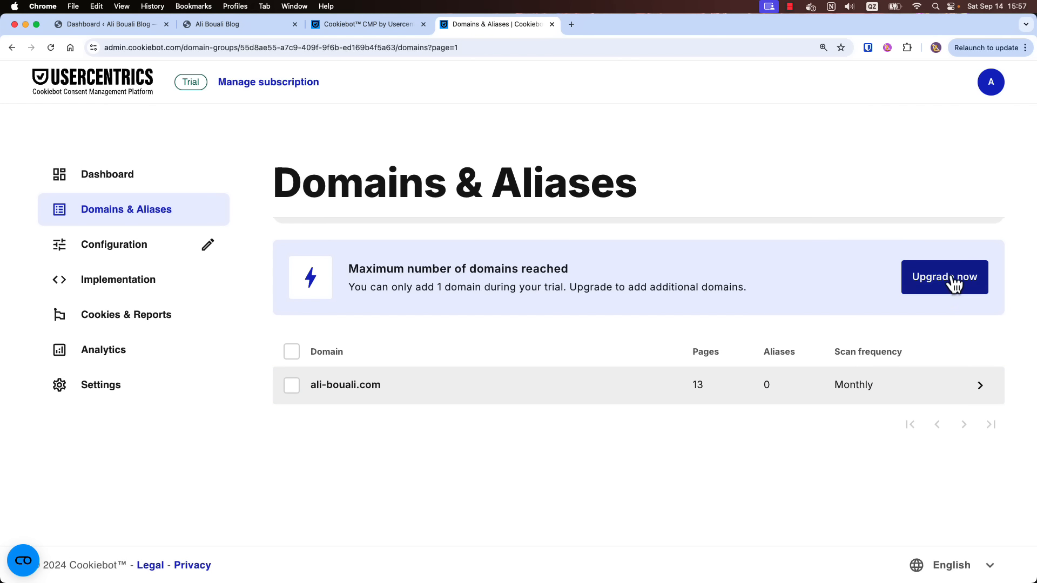
pyautogui.click(931, 286)
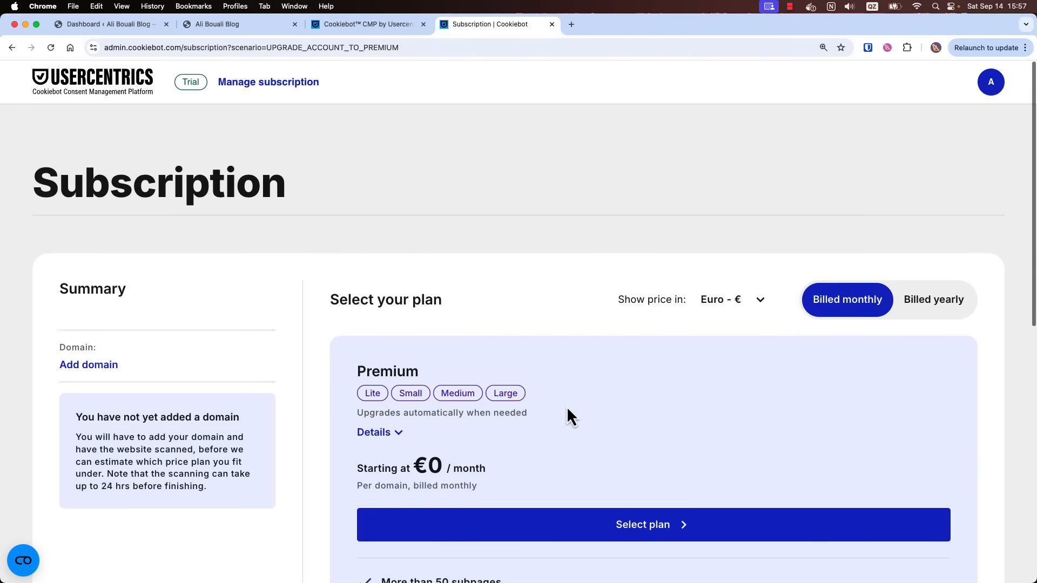
pyautogui.scroll(-3, 596, 412)
pyautogui.scroll(3, 459, 254)
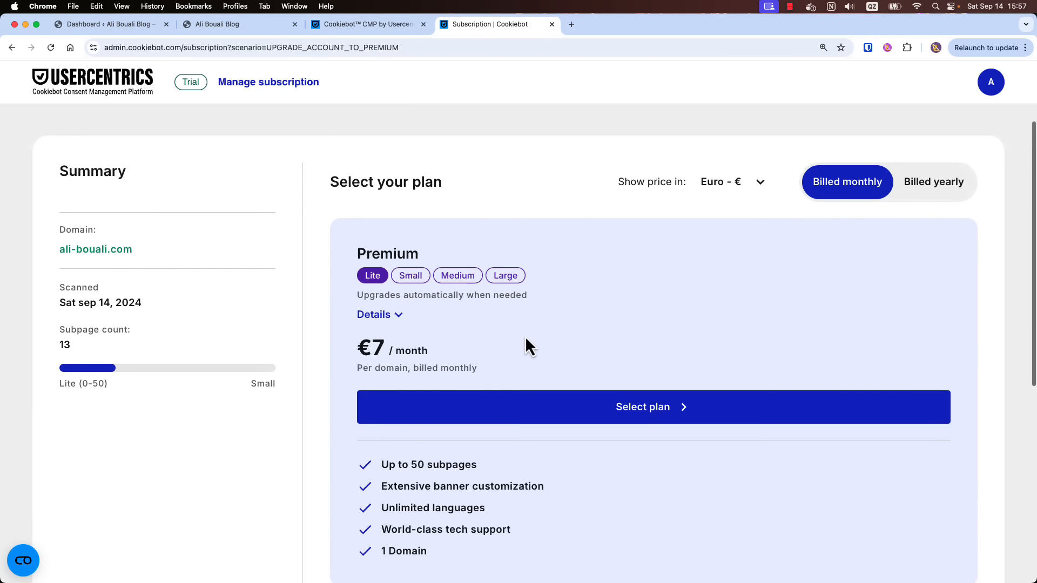
pyautogui.scroll(-5, 525, 335)
pyautogui.scroll(2, 526, 336)
pyautogui.scroll(1, 527, 341)
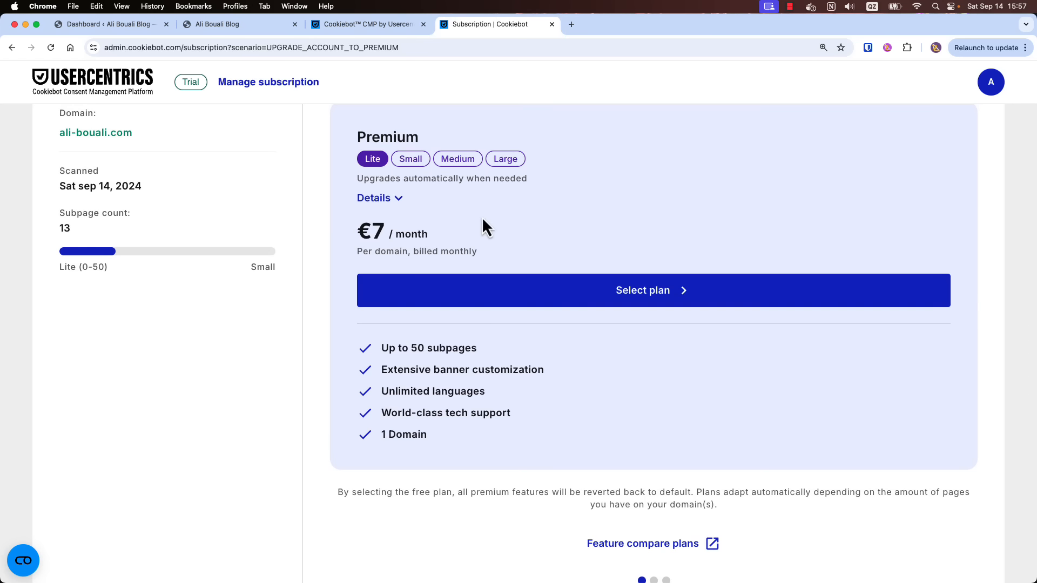
pyautogui.scroll(-4, 559, 346)
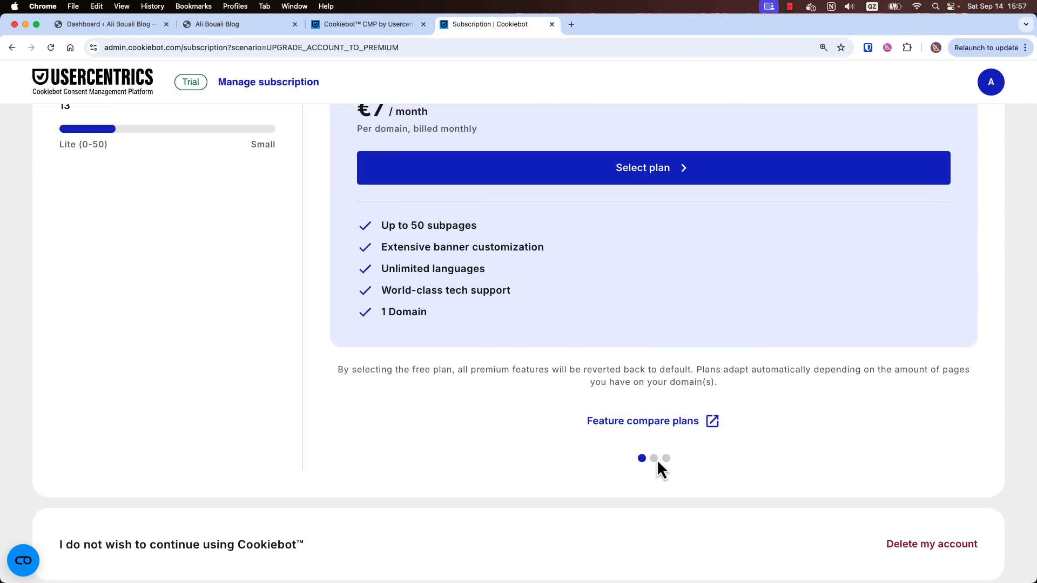
pyautogui.scroll(3, 537, 234)
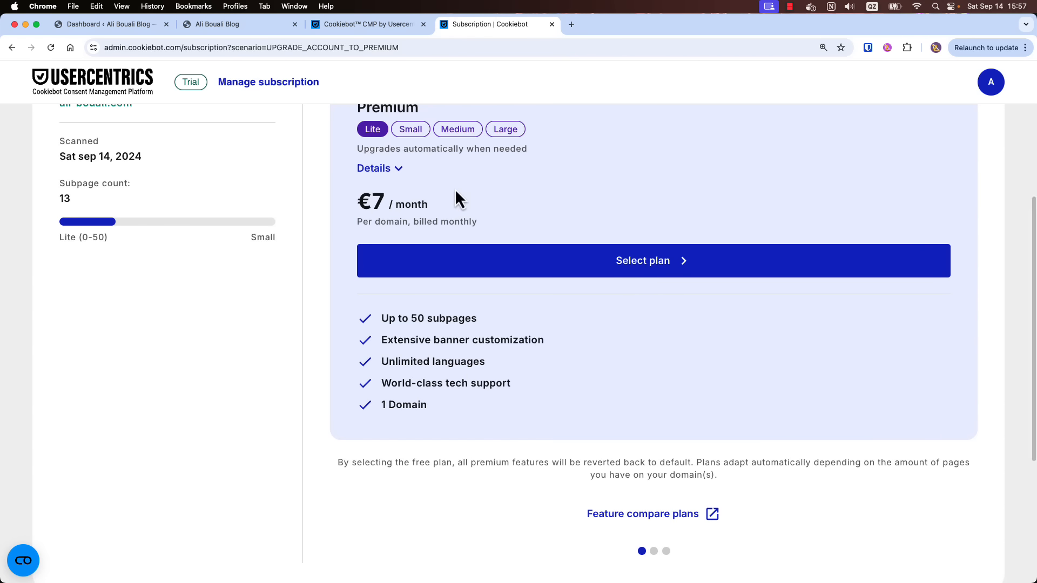
pyautogui.scroll(2, 493, 222)
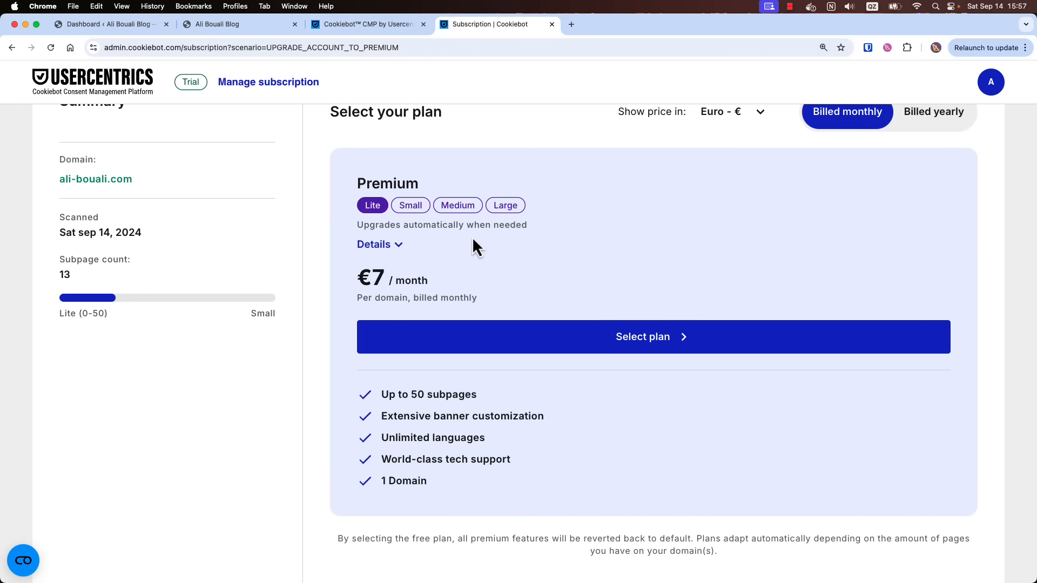
pyautogui.scroll(3, 472, 254)
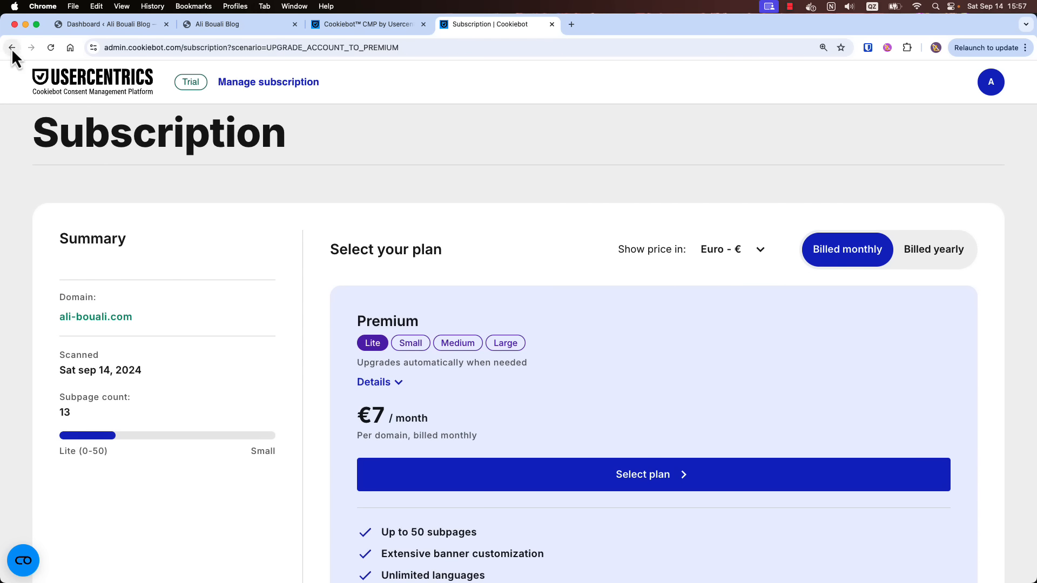
# - Leave the subscription page and find the domain group ID in the CMP banner implementation instructions
pyautogui.click(11, 48)
pyautogui.click(134, 281)
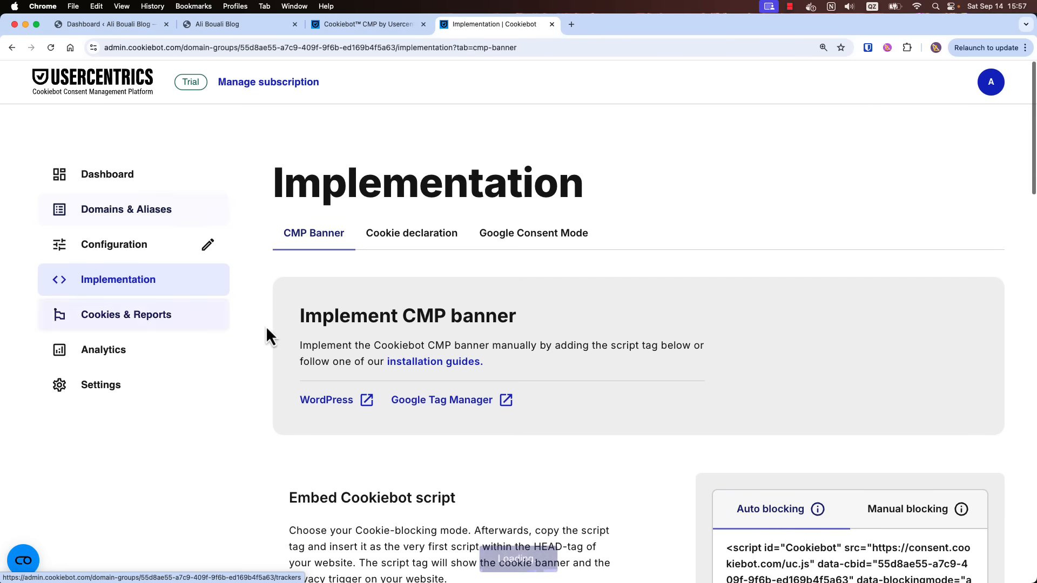
pyautogui.scroll(-6, 578, 354)
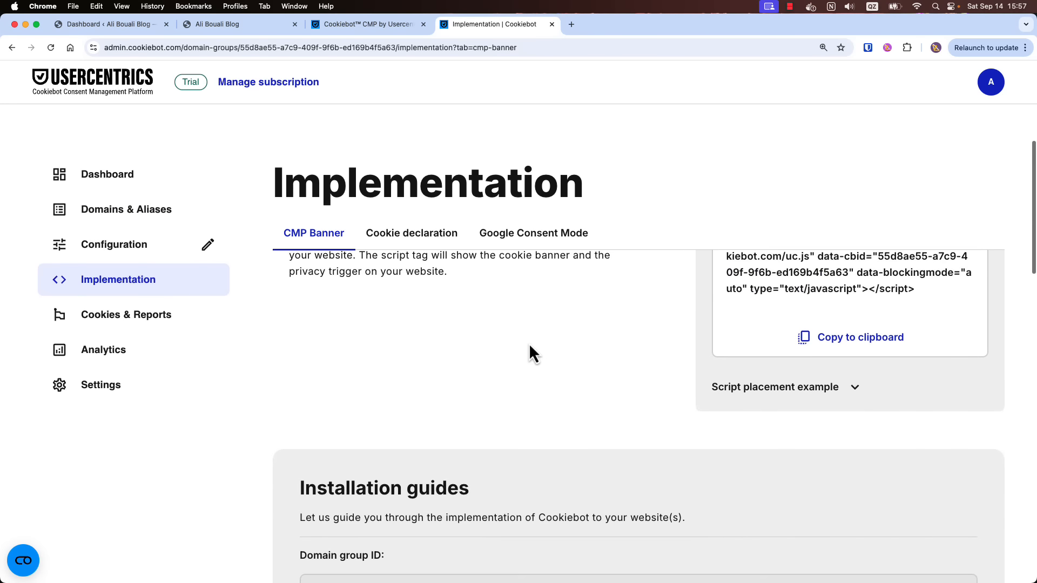
pyautogui.scroll(-3, 530, 346)
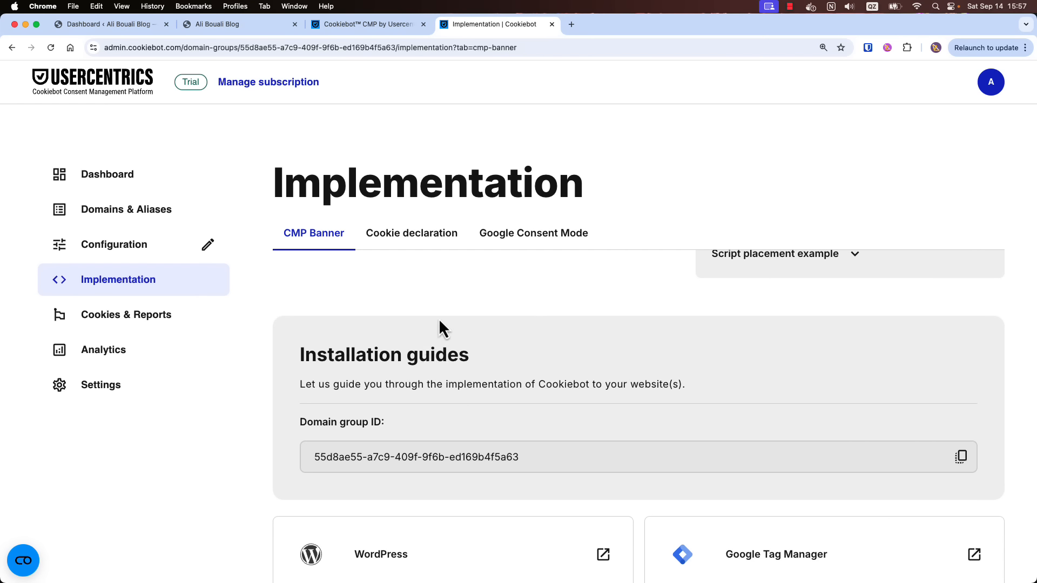
pyautogui.scroll(-4, 429, 330)
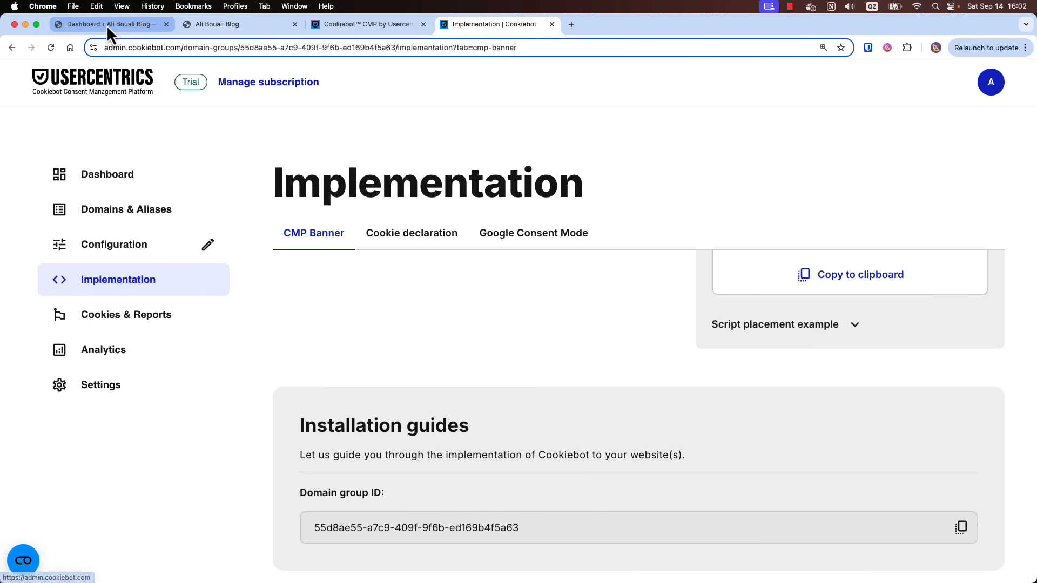
# - Switch to the WordPress admin and search the new plugins for "cookiebot cmp"
pyautogui.click(105, 25)
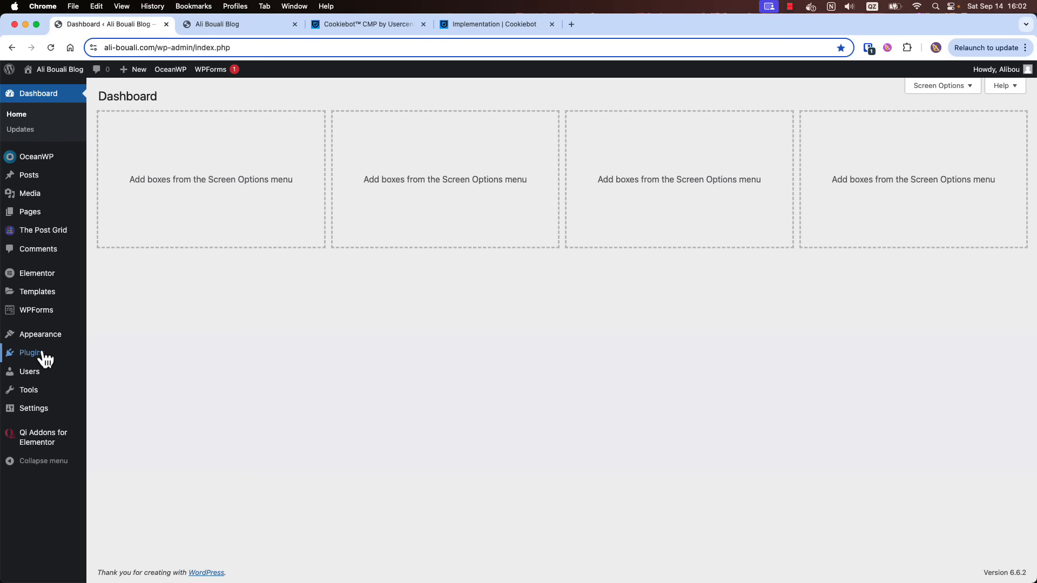
pyautogui.click(100, 353)
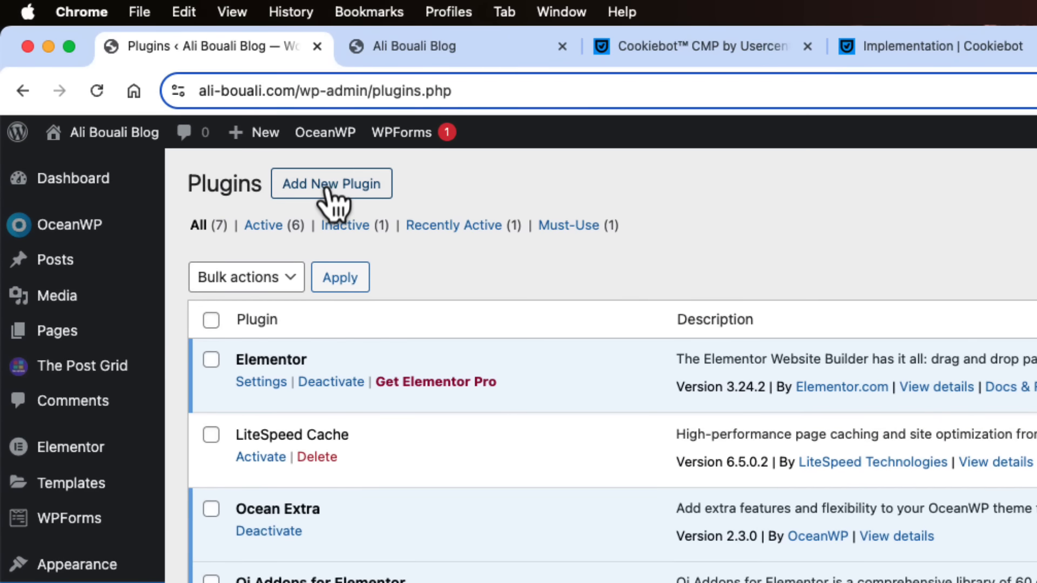
pyautogui.click(327, 186)
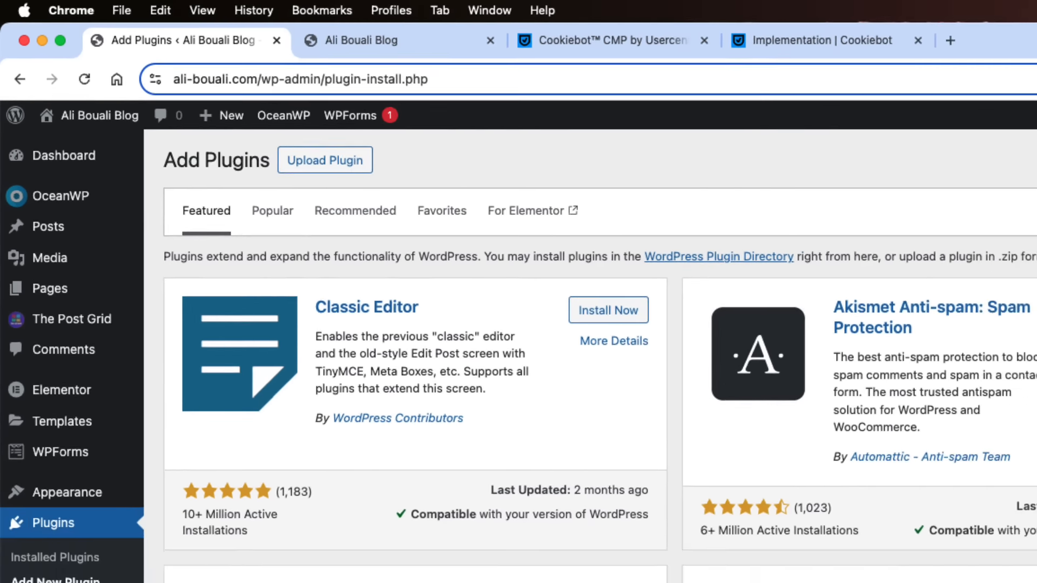
pyautogui.click(889, 132)
pyautogui.write('cooki')
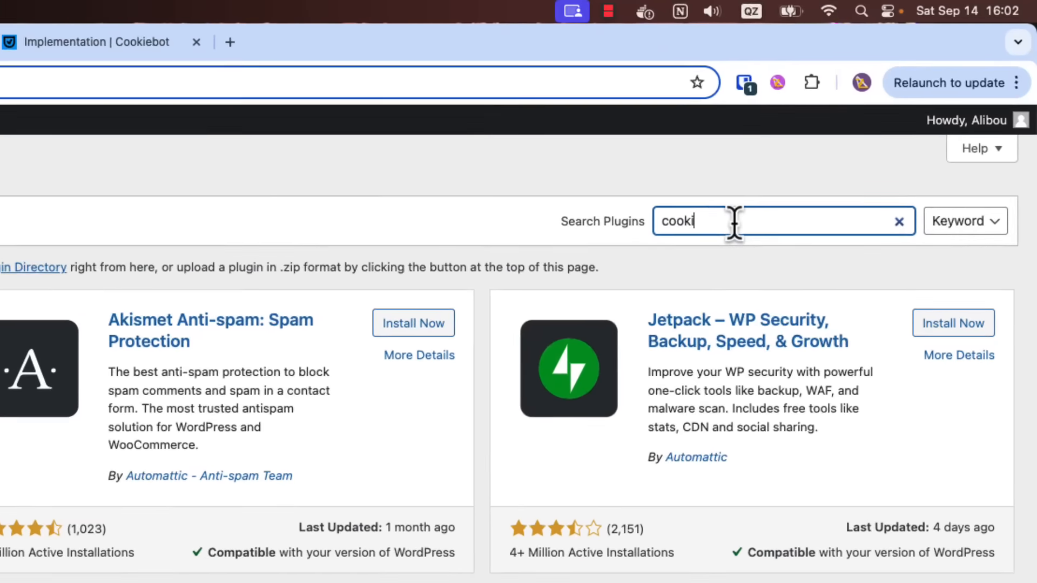
pyautogui.write('ebot ')
pyautogui.write('cmp')
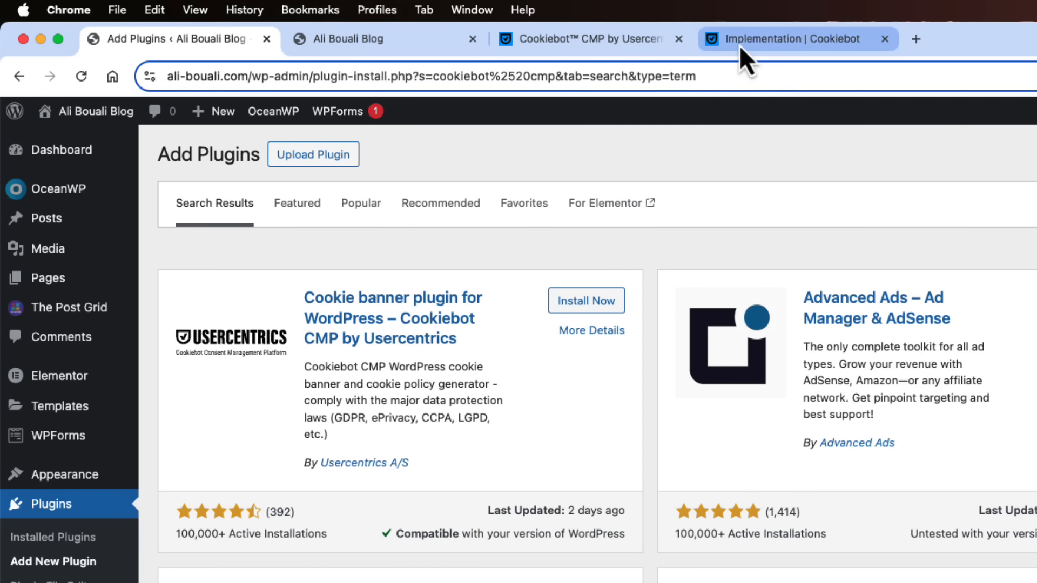
# - Check the active installations of the Cookie banner plugin for WordPress – Cookiebot CMP by Usercentrics, then install and activate it
pyautogui.click(540, 39)
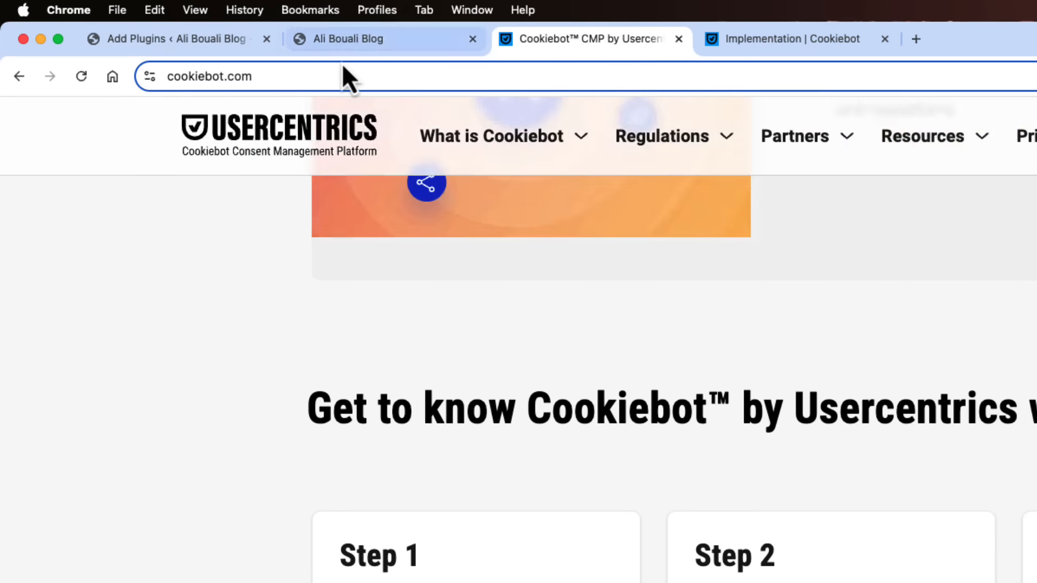
pyautogui.click(203, 40)
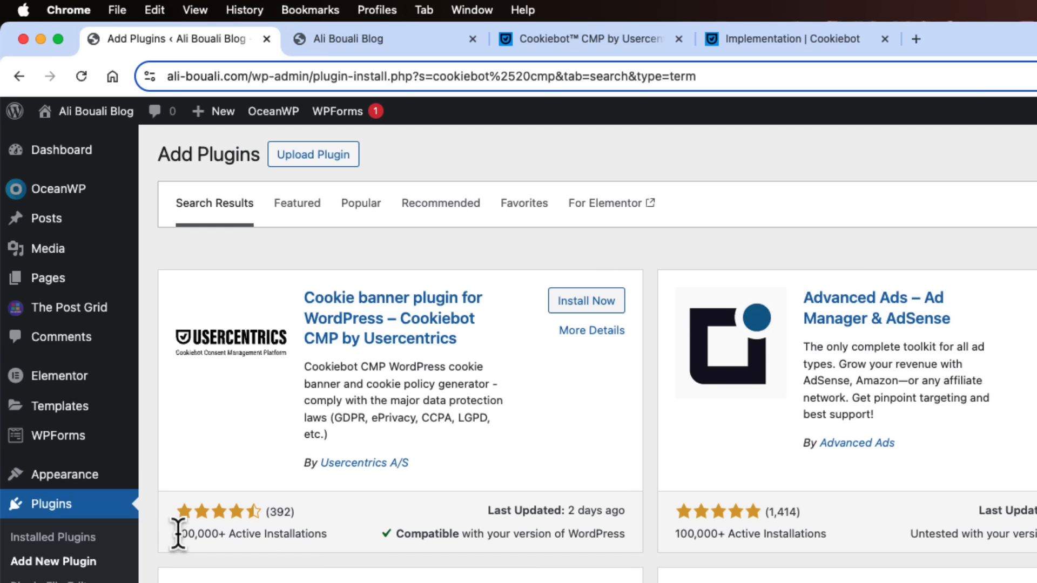
pyautogui.moveTo(175, 536); pyautogui.dragTo(222, 533)
pyautogui.click(206, 562)
pyautogui.click(602, 305)
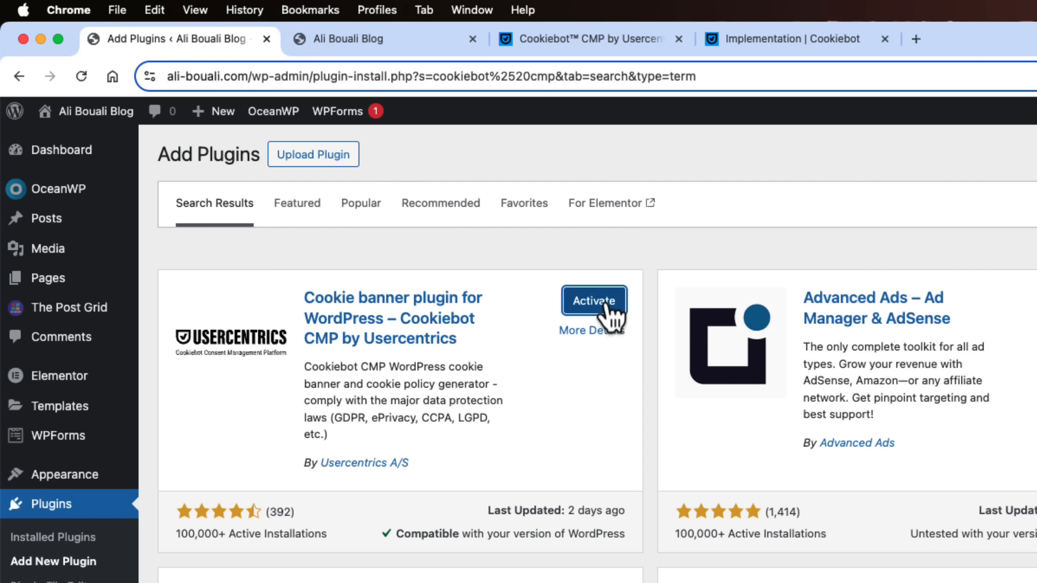
pyautogui.click(600, 303)
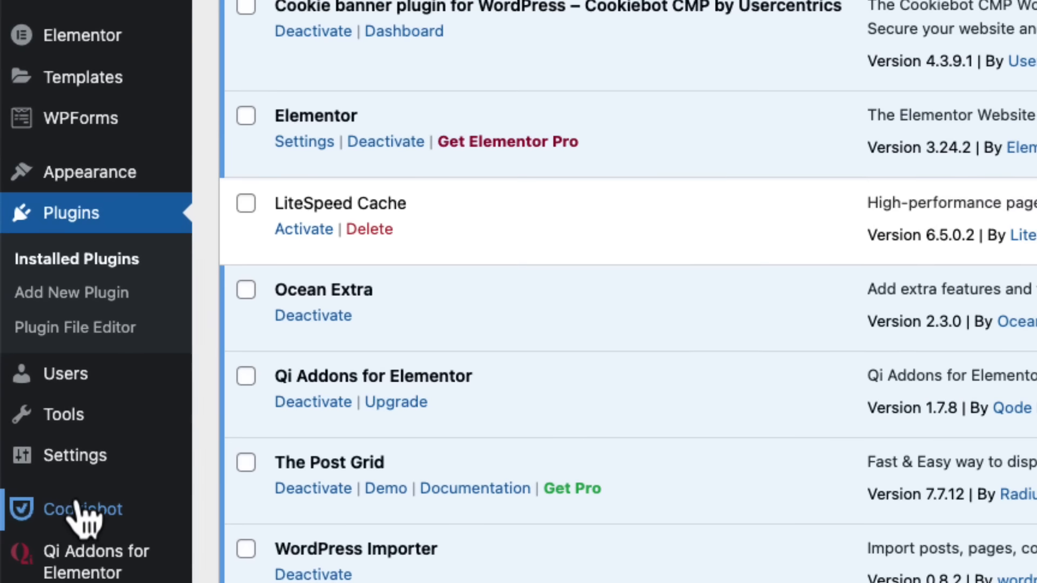
# - Open the Cookiebot plugin in WordPress and display its general settings with the Domain Group ID field
pyautogui.moveTo(81, 517)
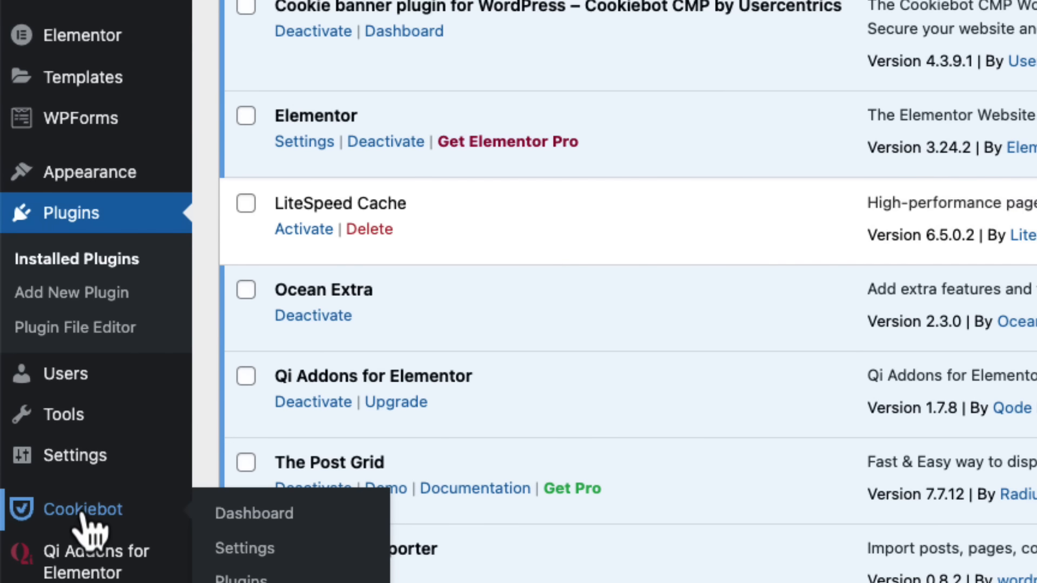
pyautogui.click(82, 514)
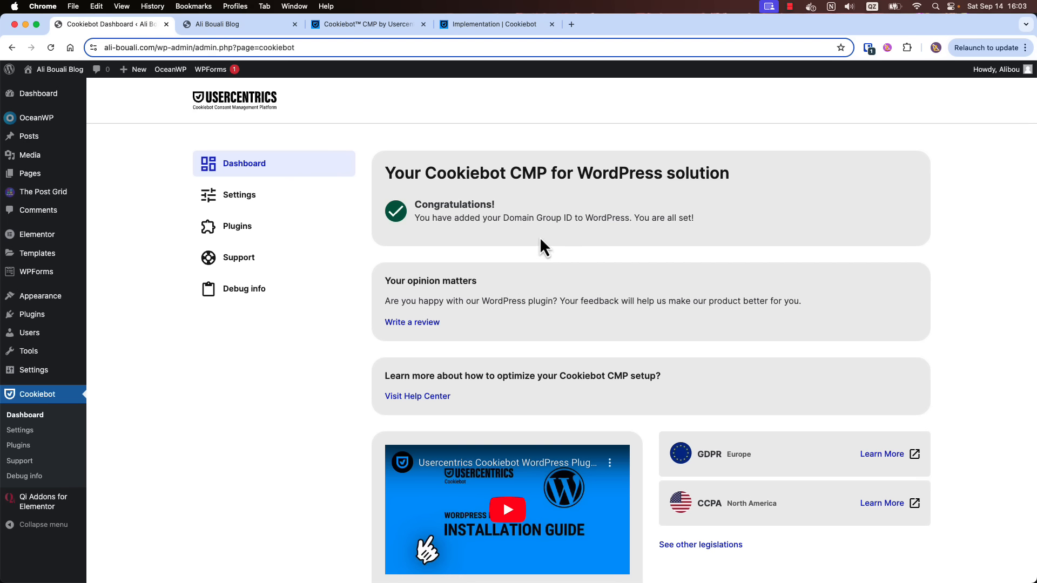
pyautogui.click(238, 200)
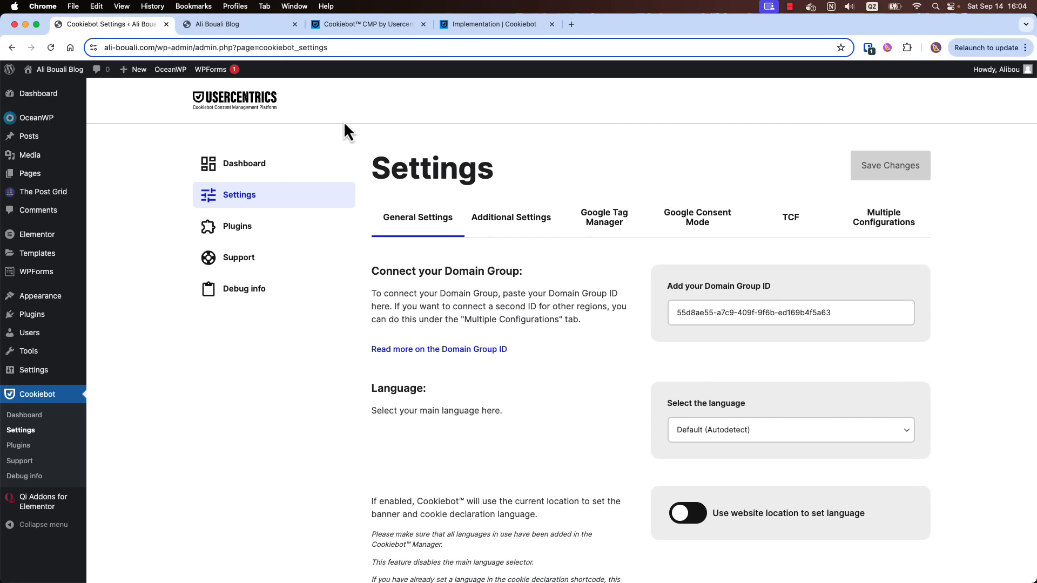
# - Switch back to the Cookiebot implementation page and select the domain group ID in the installation guides section
pyautogui.click(484, 25)
pyautogui.scroll(-3, 602, 268)
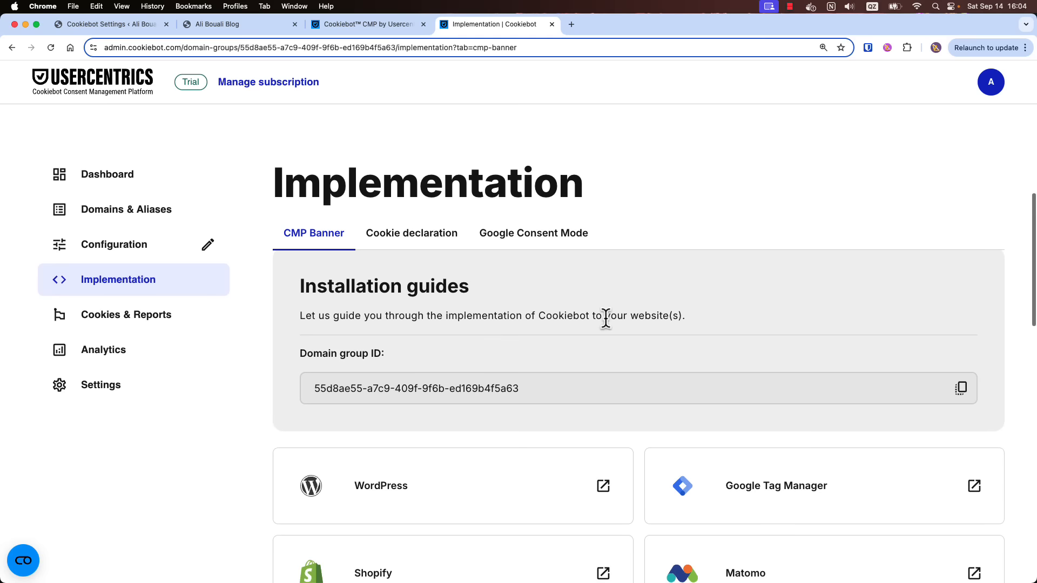
pyautogui.moveTo(521, 400); pyautogui.dragTo(294, 398)
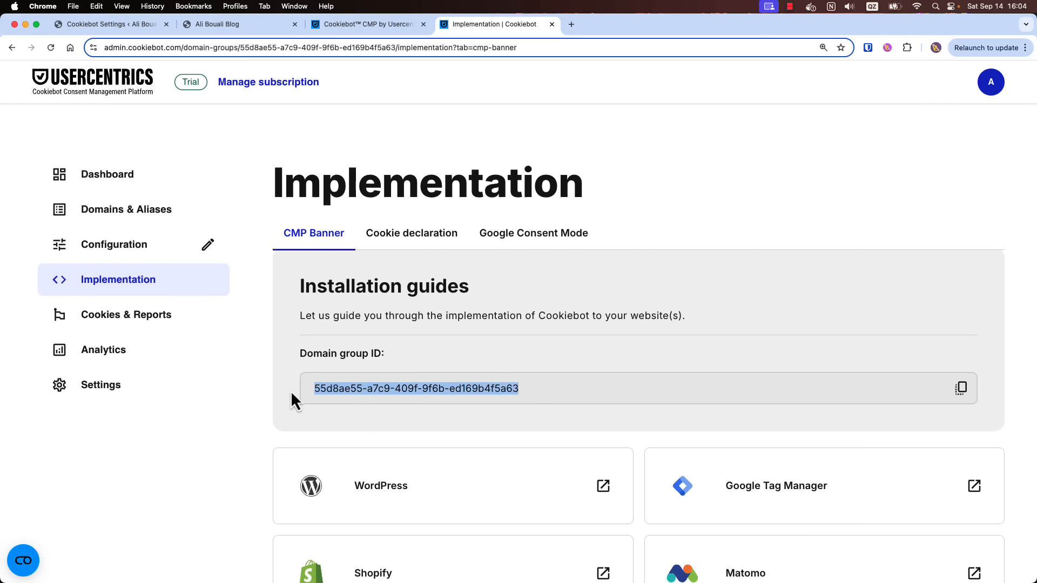
# - Copy the domain group ID, enter it in the WordPress Cookiebot settings as the Domain Group ID and save the changes
pyautogui.click(961, 390)
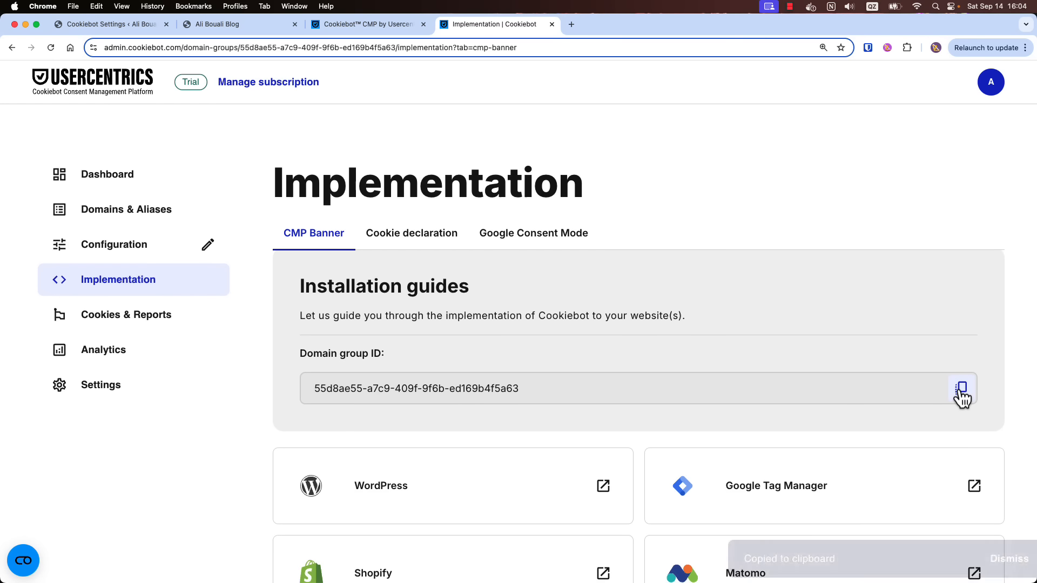
pyautogui.click(107, 25)
pyautogui.moveTo(849, 315); pyautogui.dragTo(641, 312)
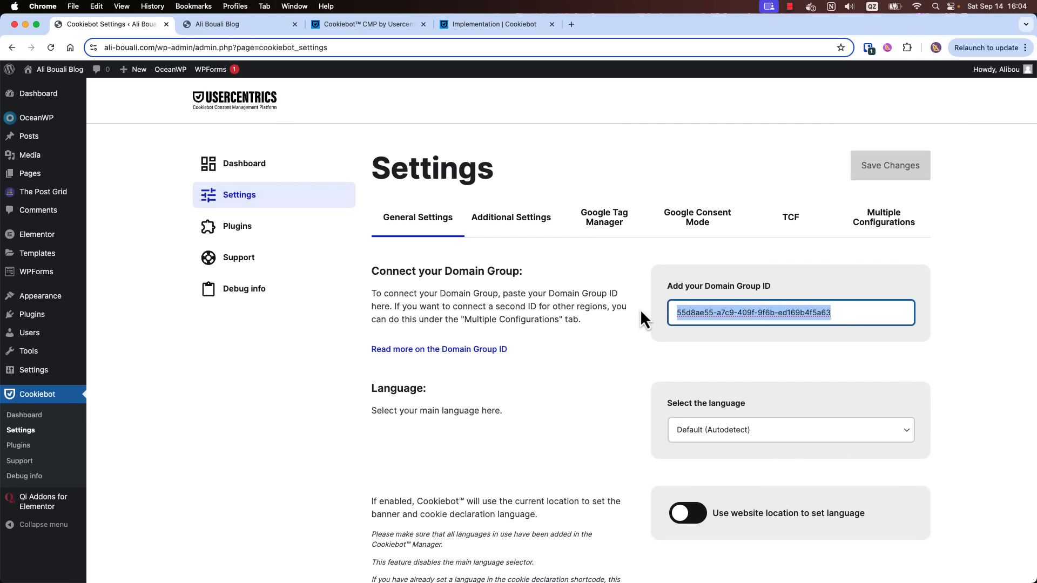
pyautogui.press('super+v')
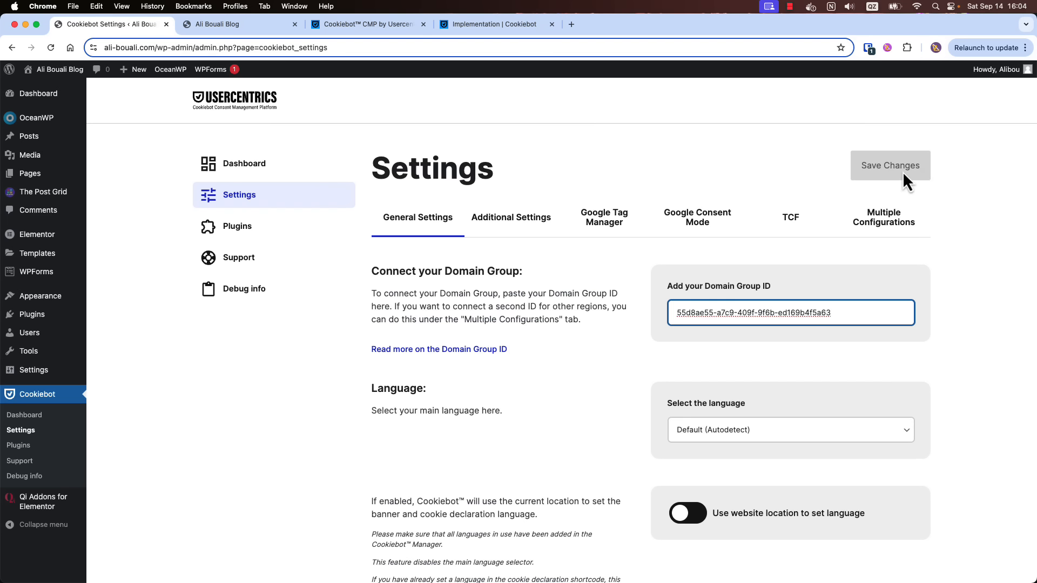
pyautogui.press('BackSpace')
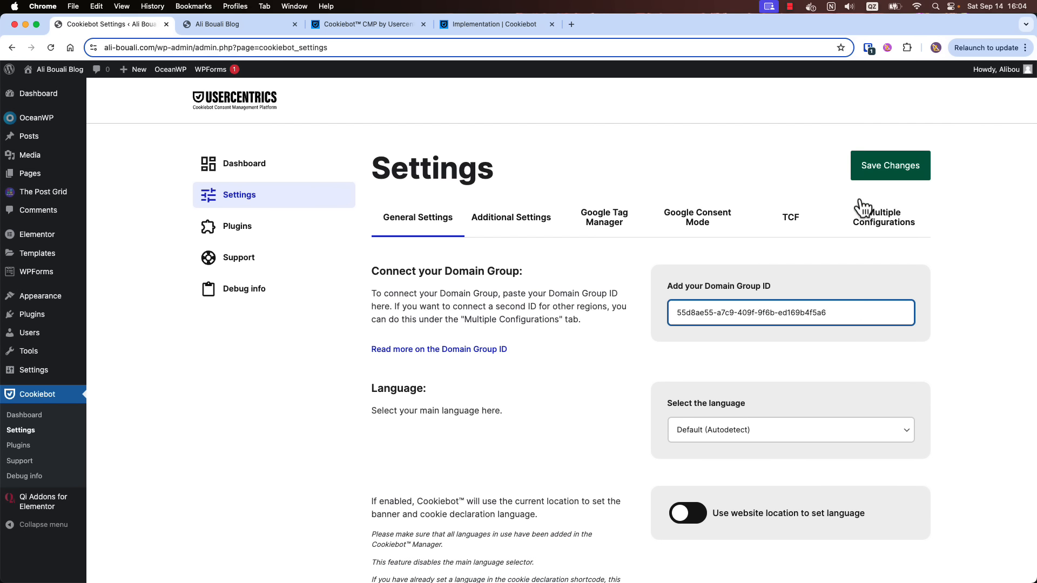
pyautogui.press('super+z')
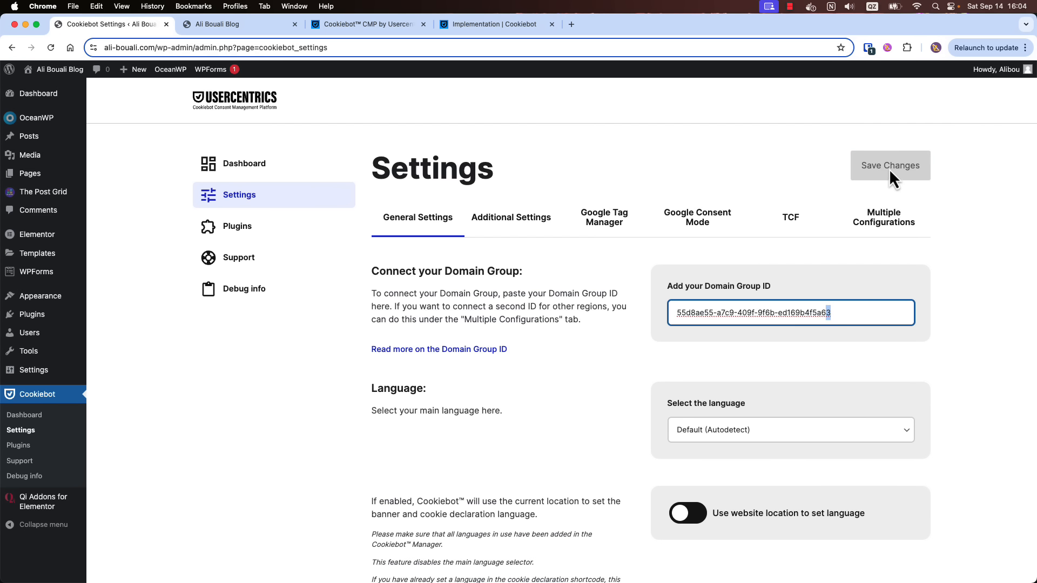
pyautogui.click(889, 169)
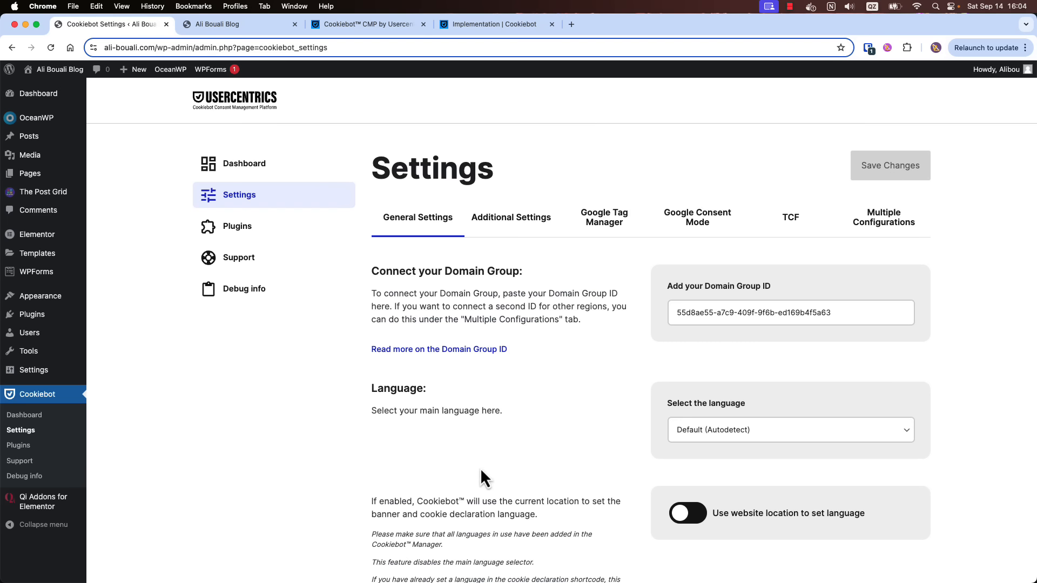
pyautogui.scroll(-3, 541, 431)
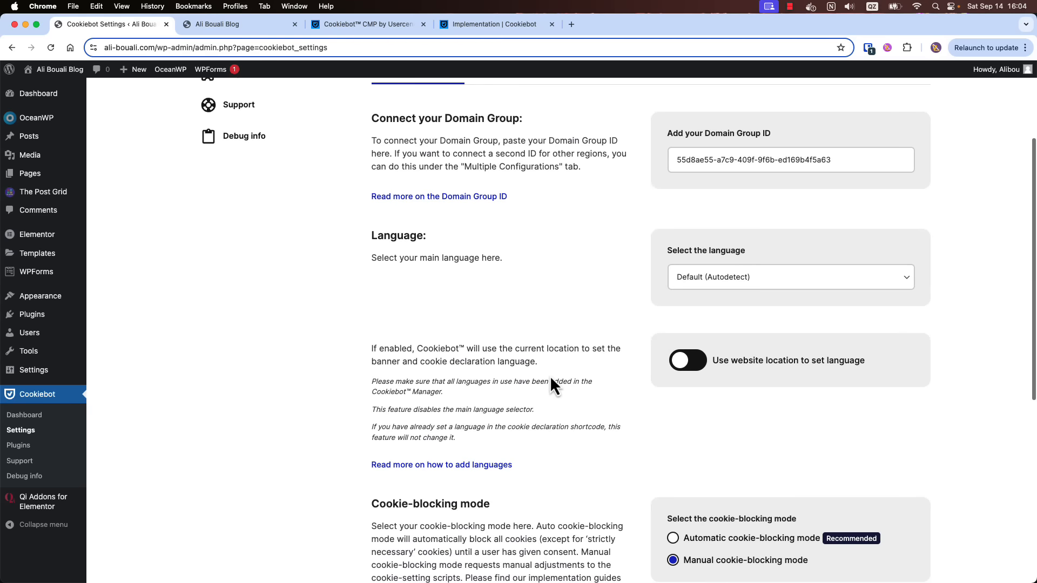
pyautogui.scroll(2, 479, 317)
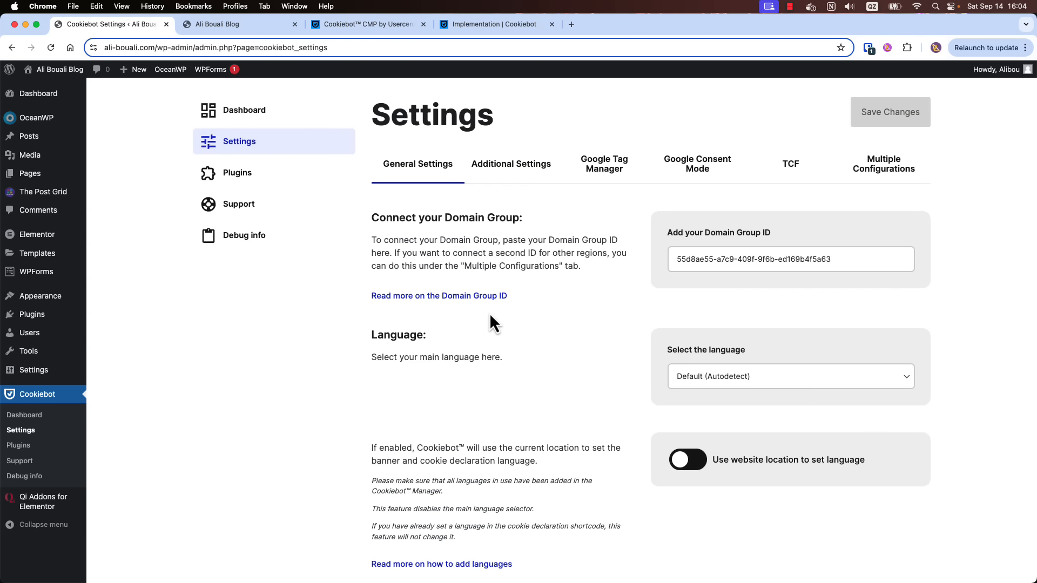
# - Open the blog in an incognito window, deny the cookies in the bar banner and close the window
pyautogui.press('super+shift+n')
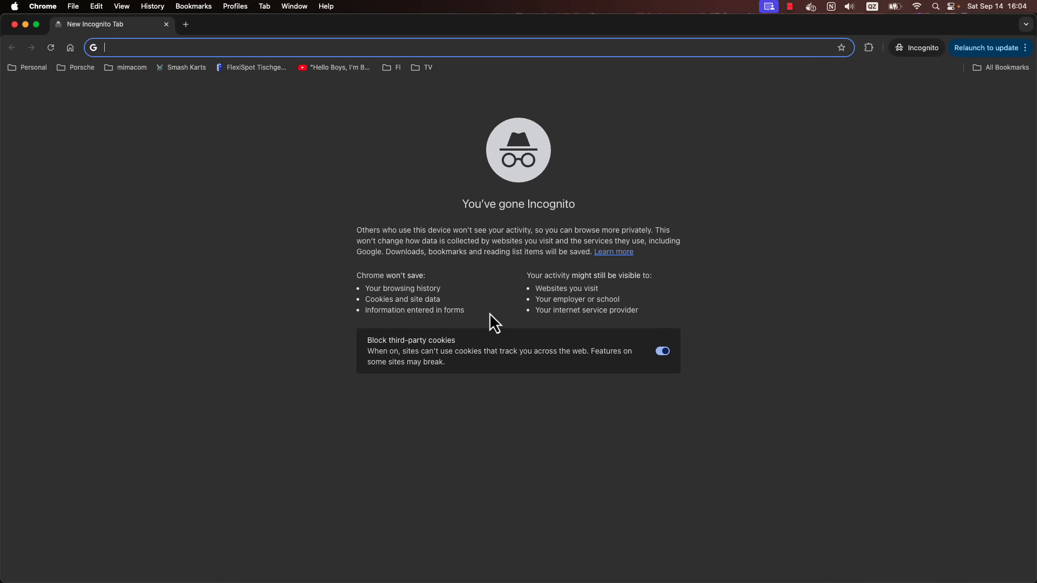
pyautogui.write('ali')
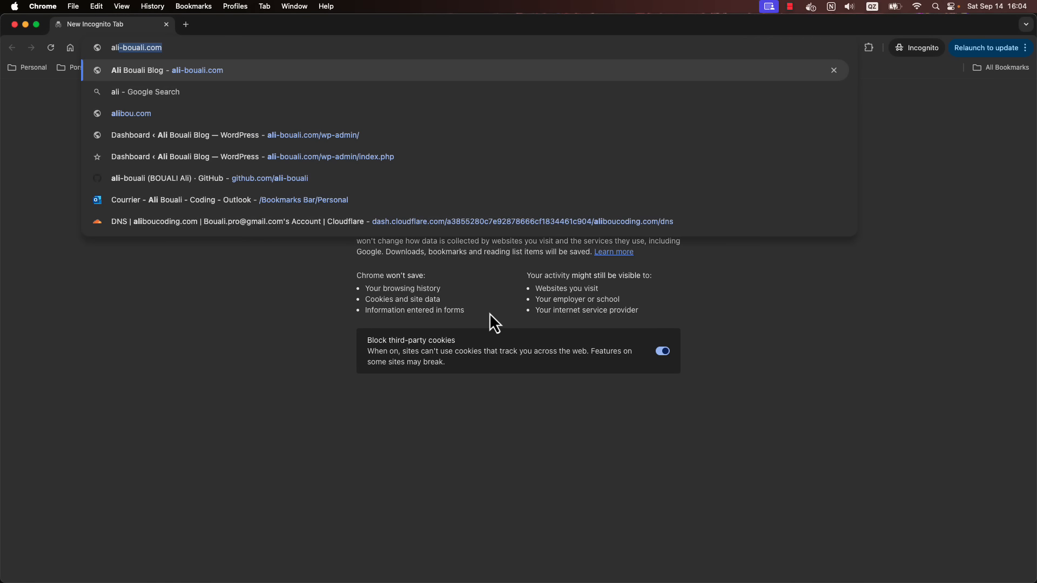
pyautogui.press('Return')
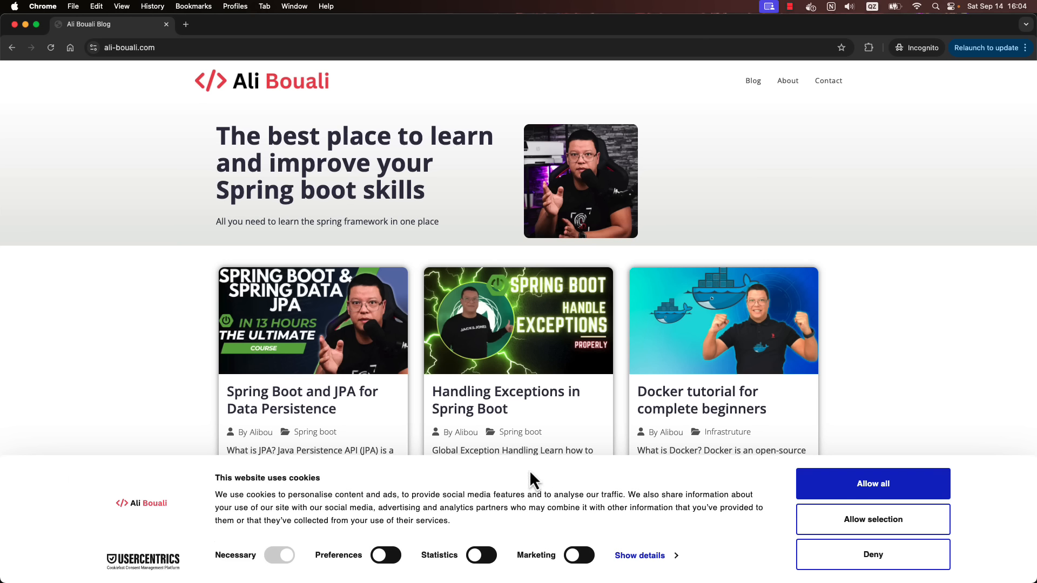
pyautogui.click(872, 557)
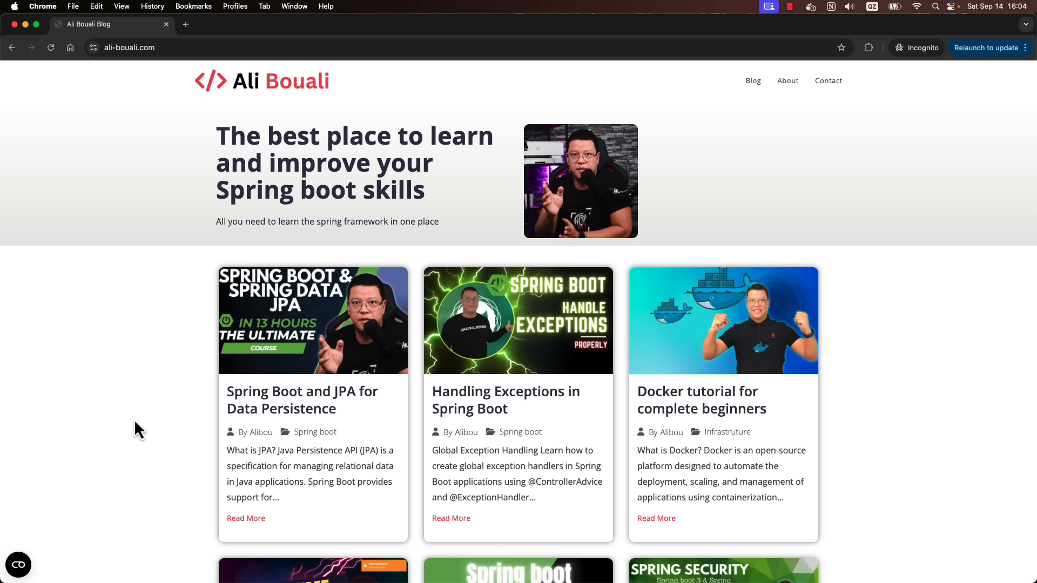
pyautogui.click(14, 24)
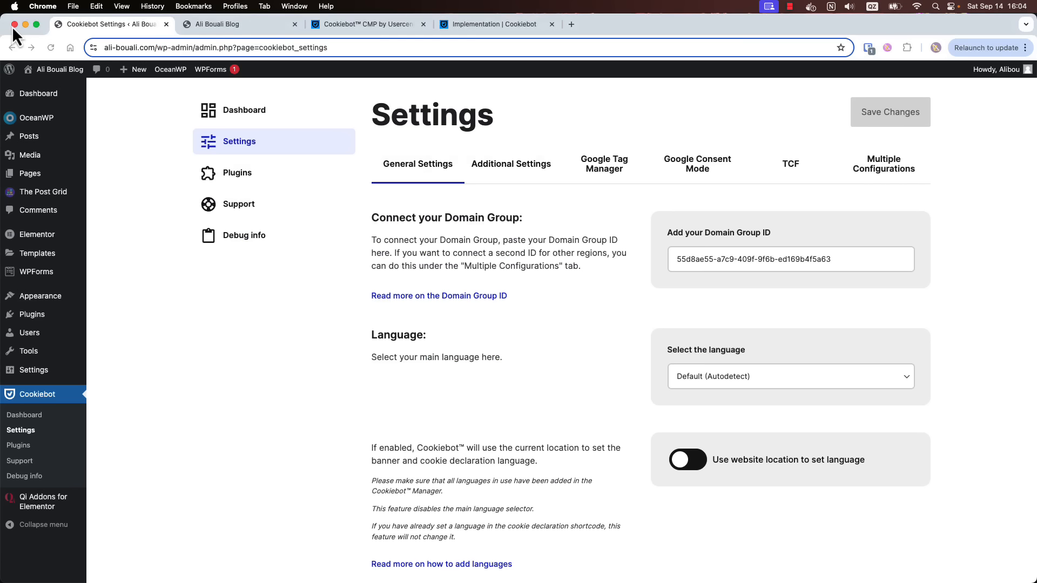
# - Return to the Cookiebot configuration of Domain Group #1, set the banner layout to Dialog and save the changes
pyautogui.click(475, 26)
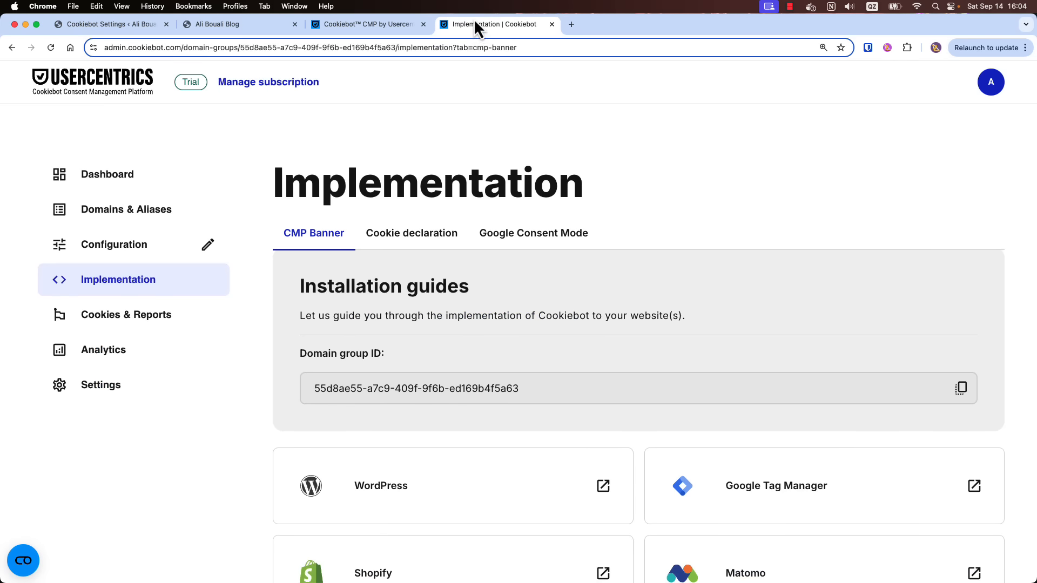
pyautogui.click(110, 244)
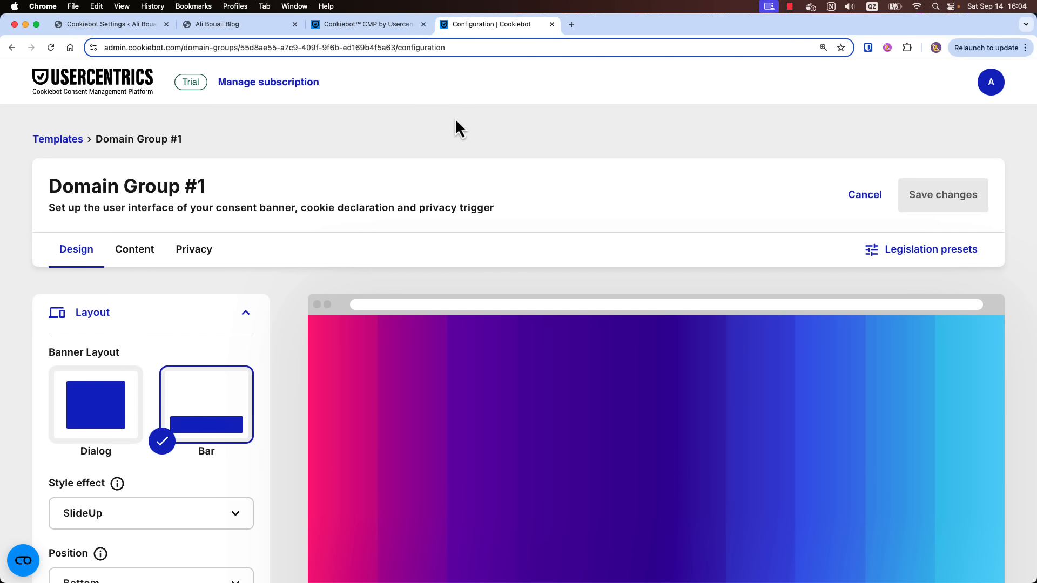
pyautogui.click(98, 415)
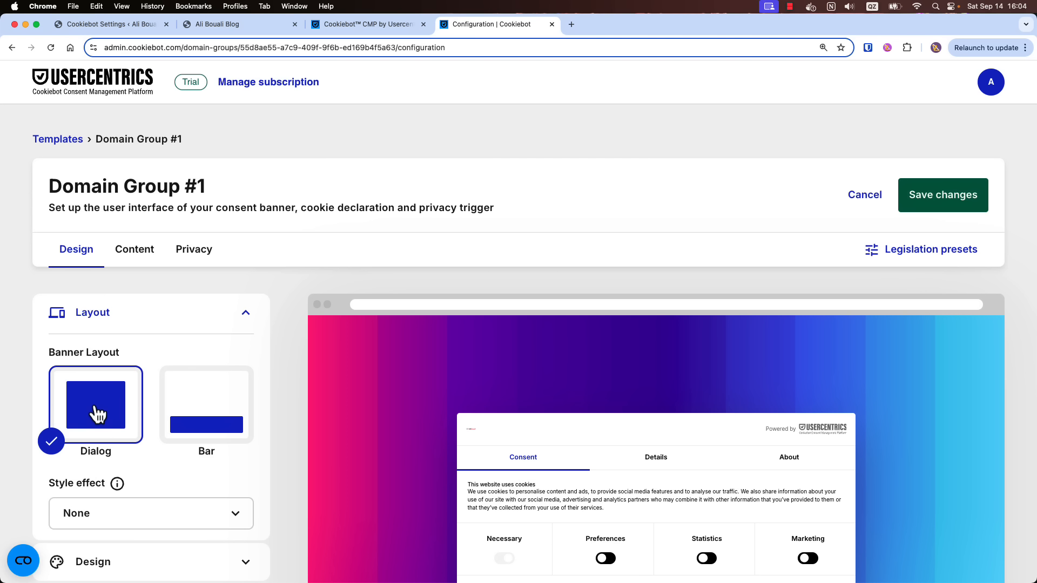
pyautogui.click(935, 203)
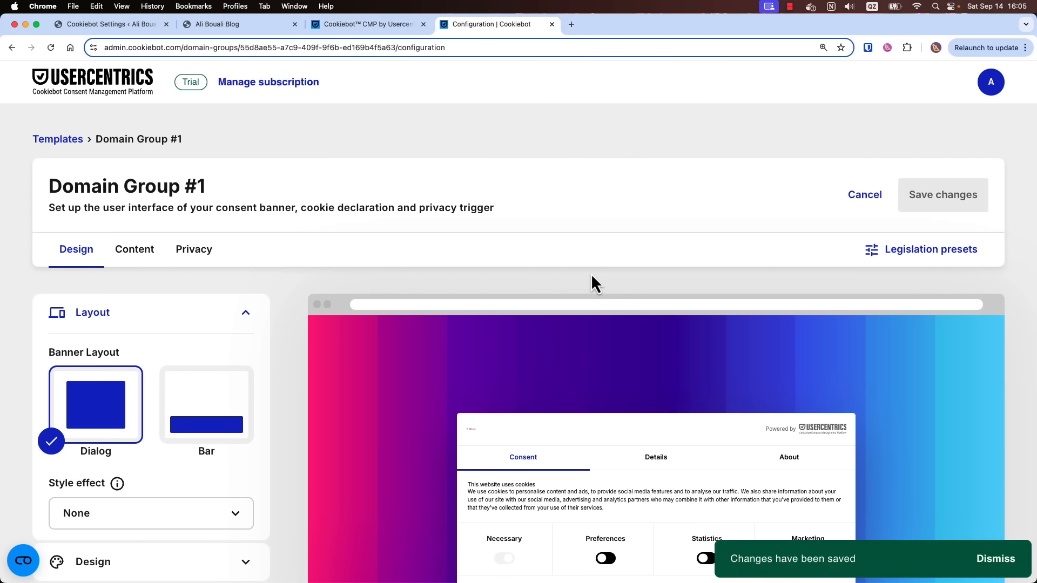
pyautogui.press('super+equal')
pyautogui.press('super+minus')
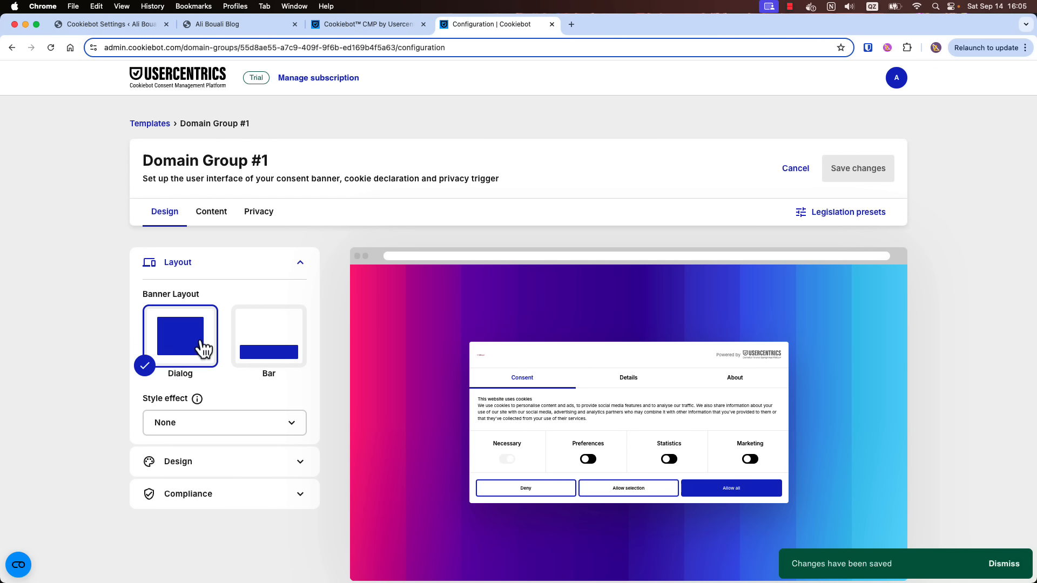
# - Open the blog in a new incognito window and allow all cookies in the dialog banner
pyautogui.press('super+shift+n')
pyautogui.write('ali')
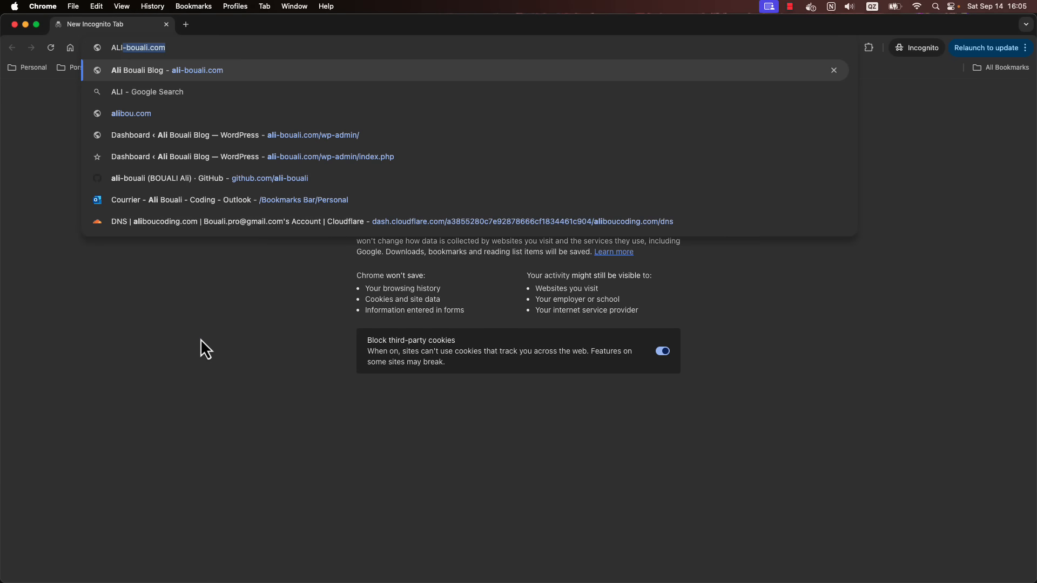
pyautogui.press('Return')
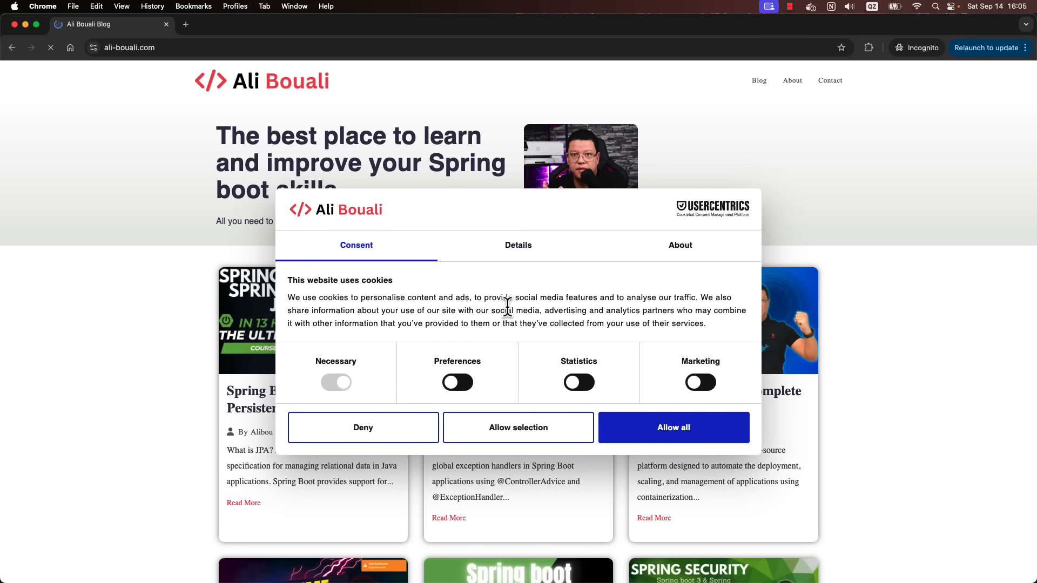
pyautogui.scroll(-3, 508, 309)
pyautogui.scroll(2, 520, 312)
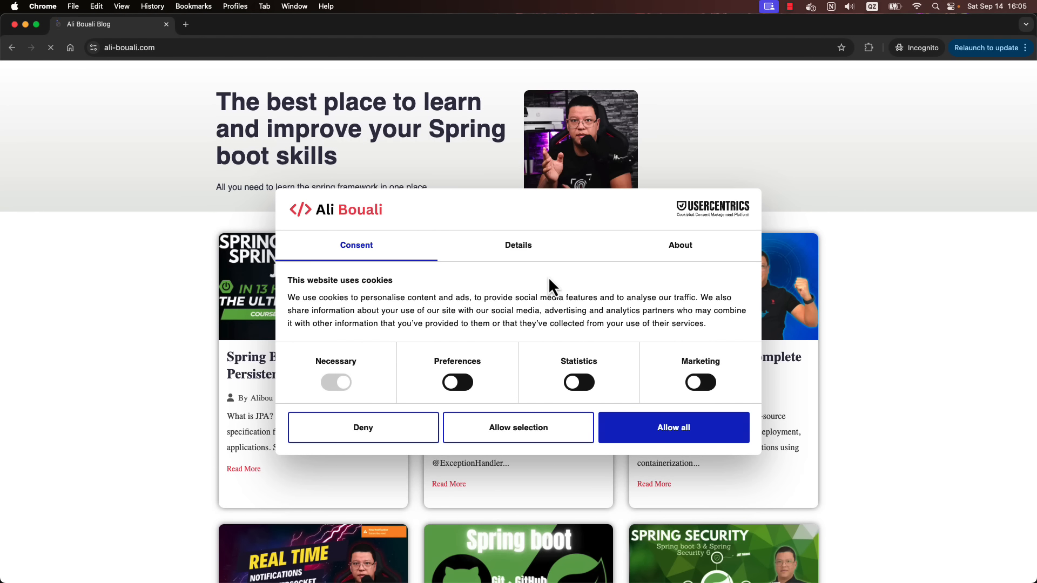
pyautogui.click(659, 436)
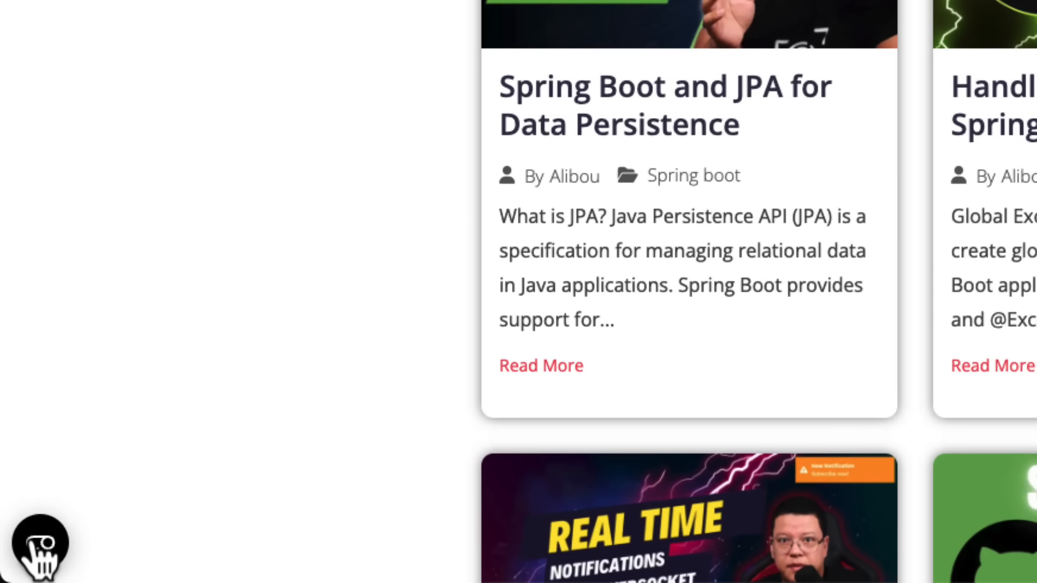
# - Reopen the consent dialog from the cookie settings, switch off Preferences, Marketing and Statistics, and choose Allow all
pyautogui.click(36, 551)
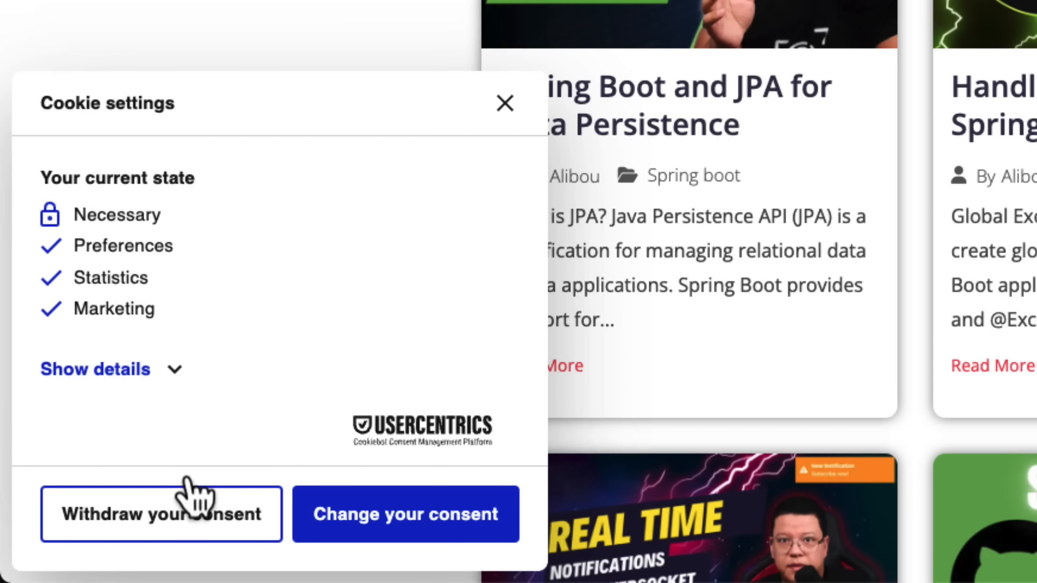
pyautogui.click(372, 527)
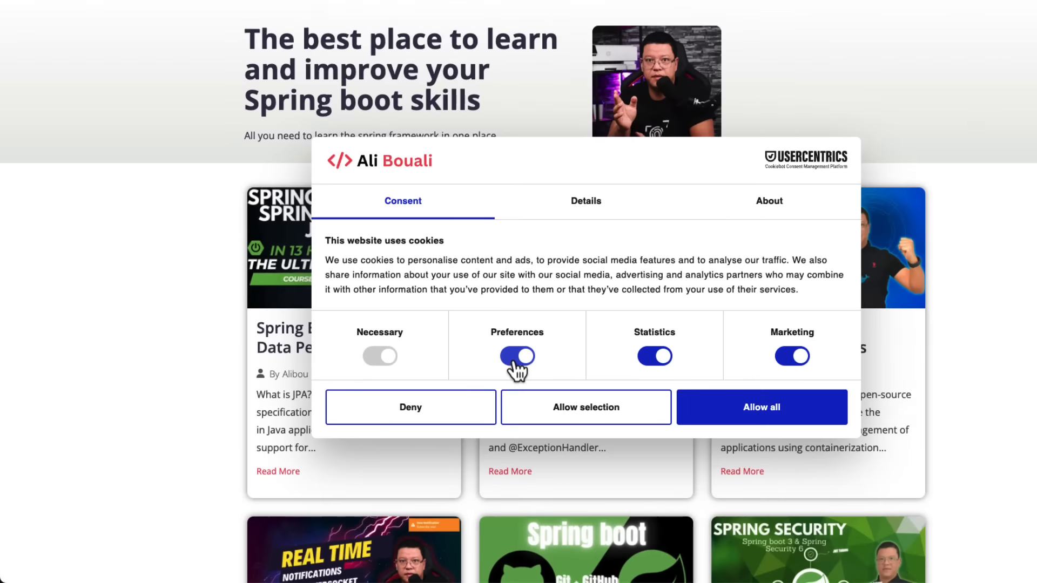
pyautogui.click(516, 358)
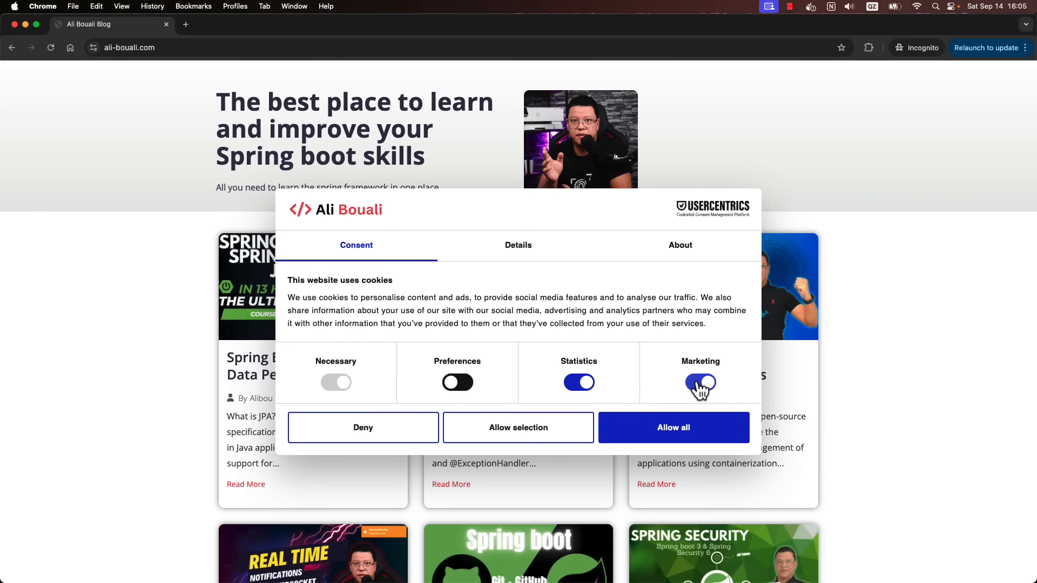
pyautogui.click(700, 383)
pyautogui.click(580, 382)
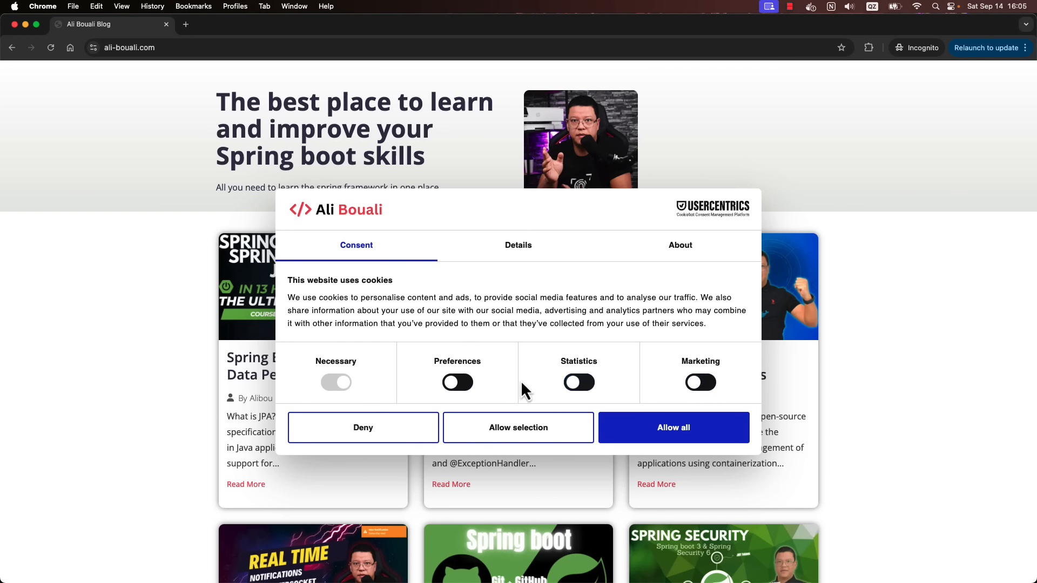
pyautogui.click(664, 429)
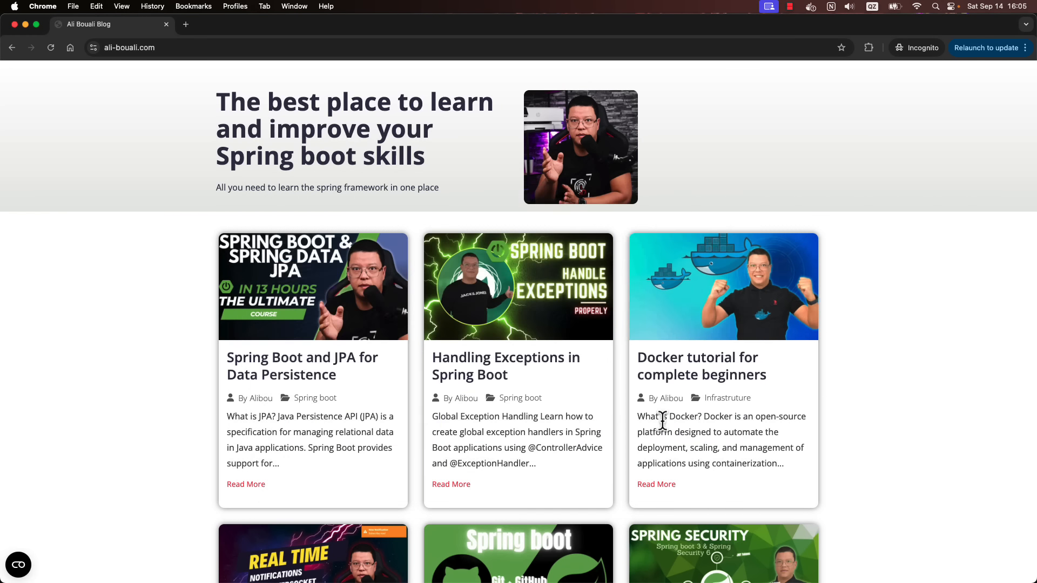
# - Change the consent by switching off Preferences and Statistics, and allow the selection with only Marketing enabled
pyautogui.click(18, 564)
pyautogui.click(207, 556)
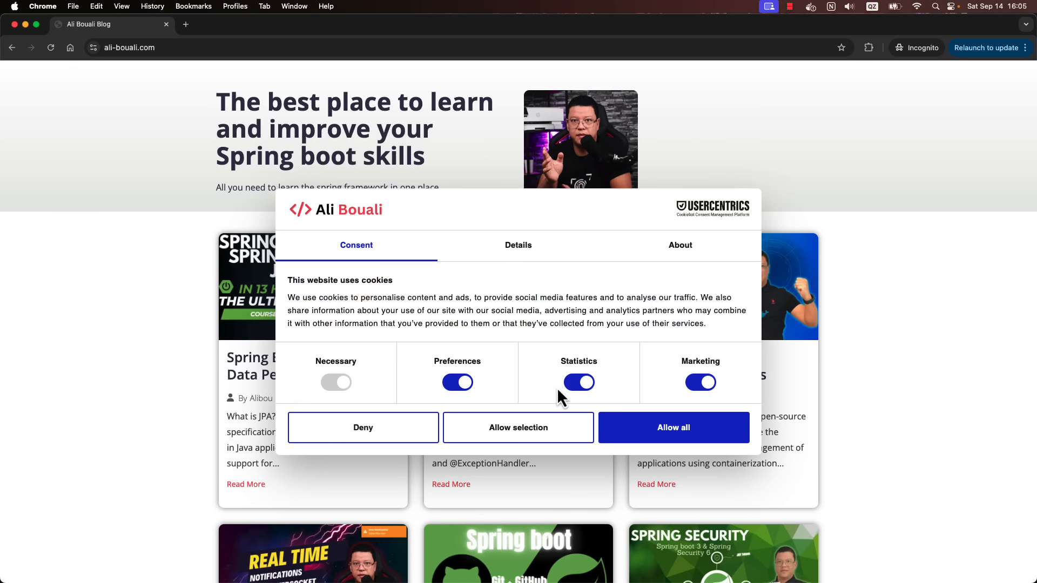
pyautogui.click(457, 382)
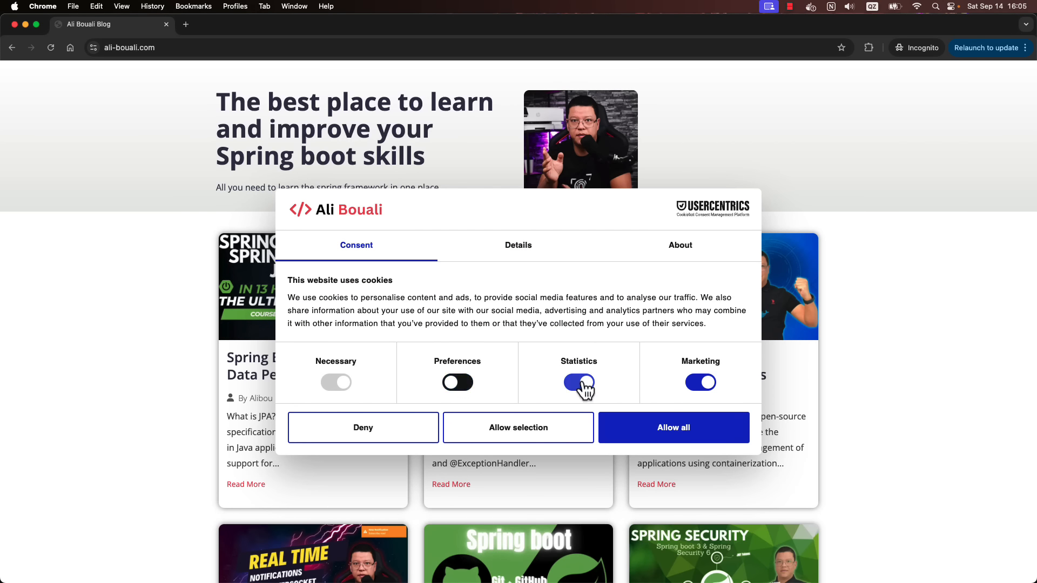
pyautogui.click(579, 383)
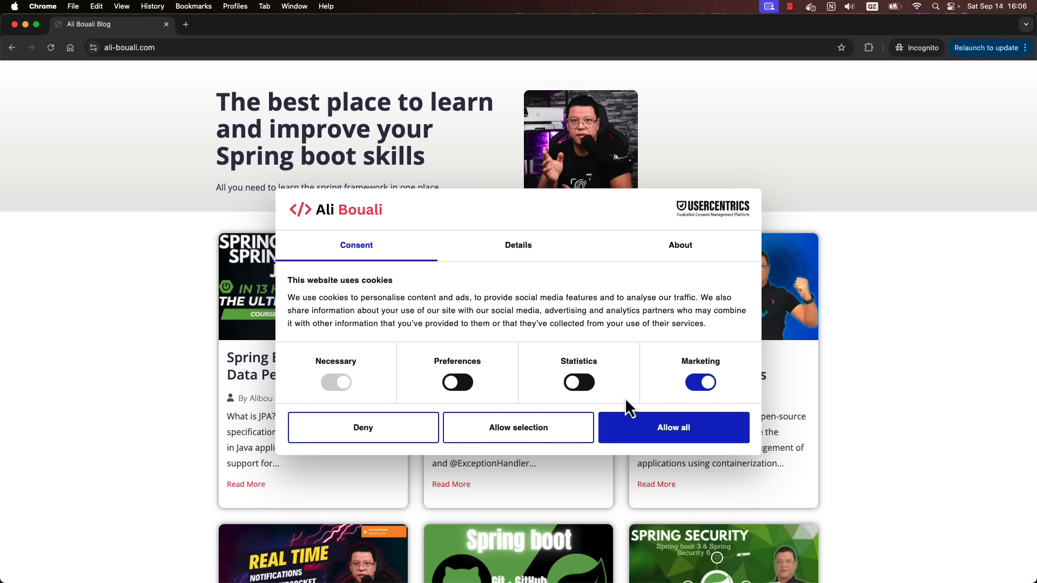
pyautogui.click(526, 432)
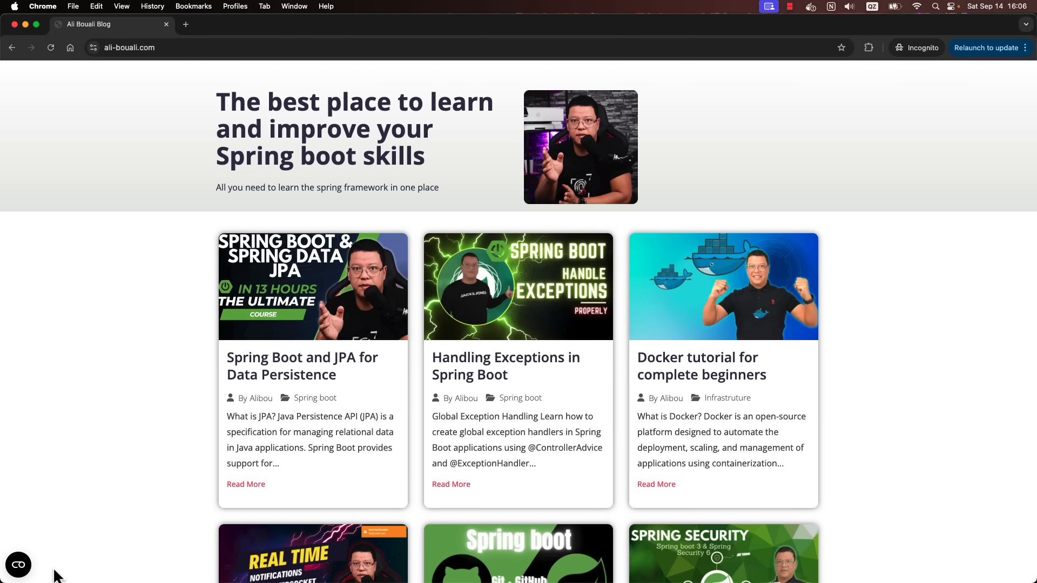
# - Reopen the consent dialog, allow the same selection again and review the consent state of each category in the cookie settings
pyautogui.click(16, 567)
pyautogui.click(169, 559)
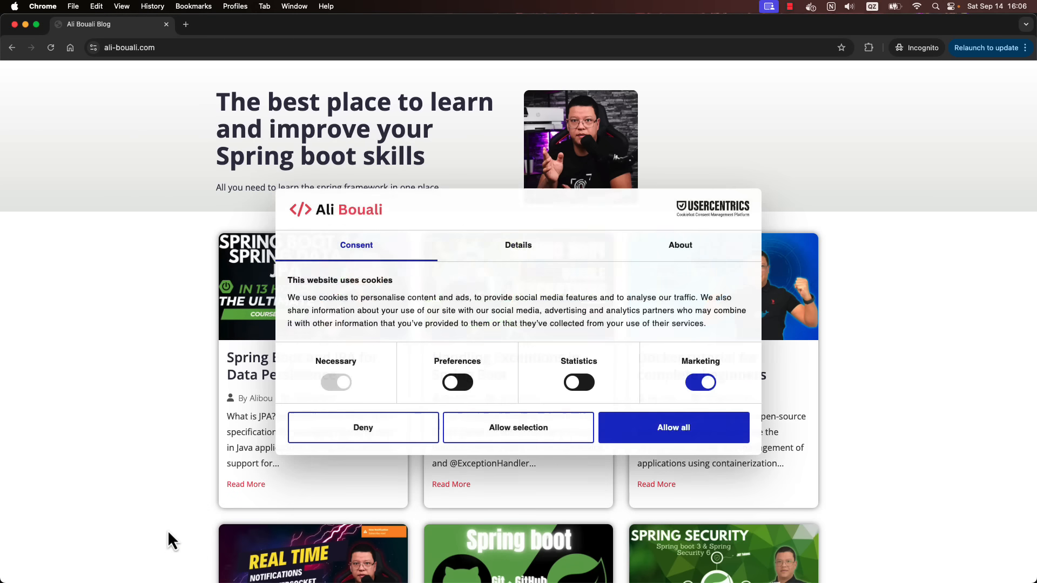
pyautogui.click(530, 436)
pyautogui.click(24, 572)
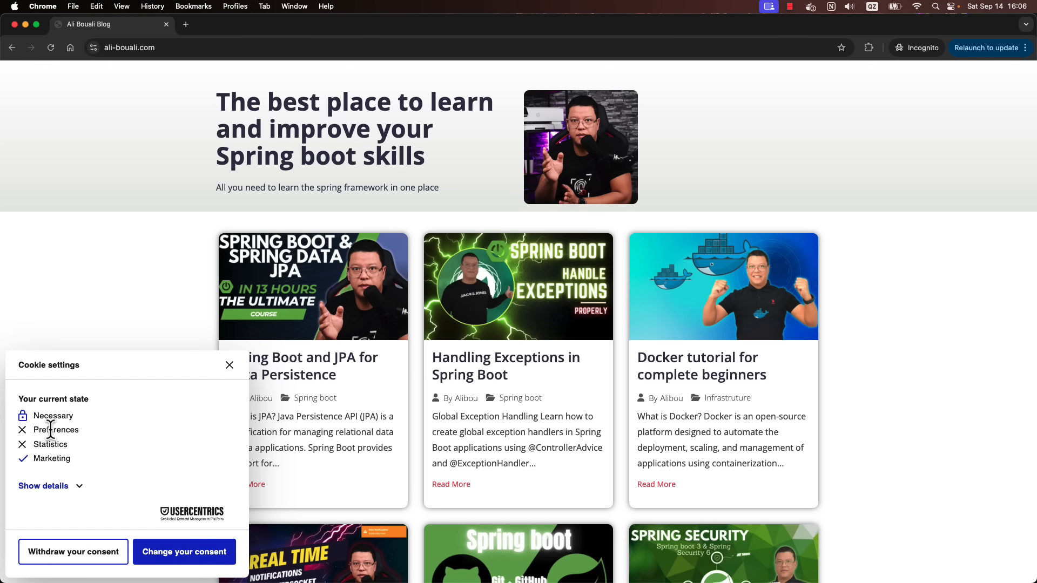
pyautogui.doubleClick(36, 416)
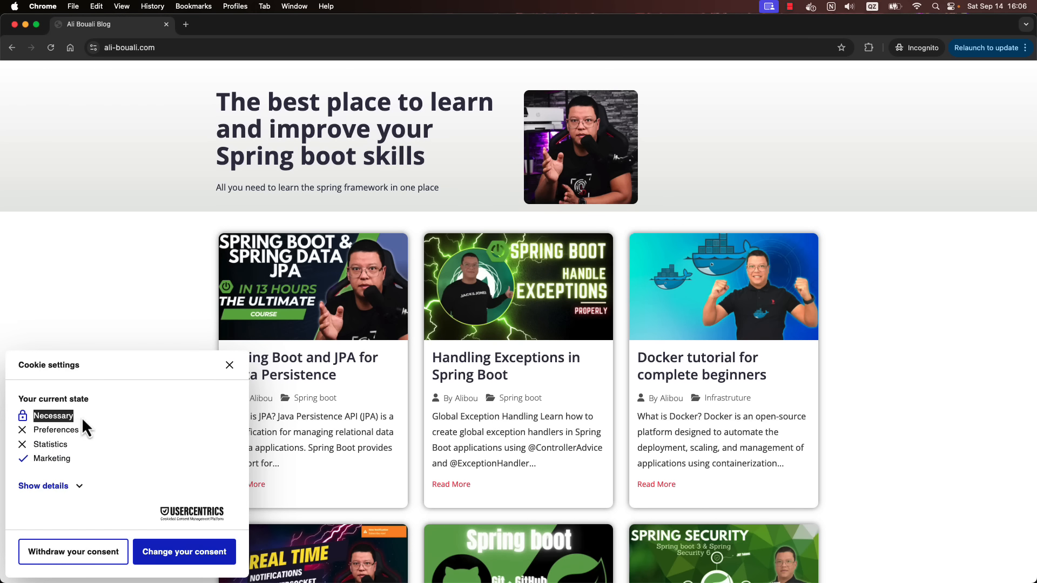
pyautogui.click(91, 435)
pyautogui.moveTo(43, 431); pyautogui.dragTo(24, 459)
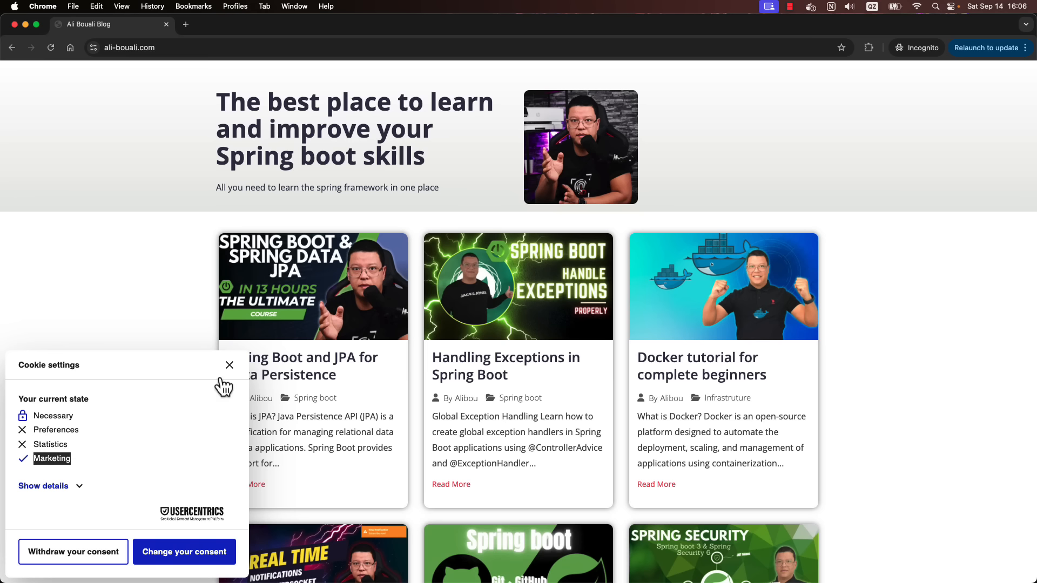
# - Close the cookie settings and the incognito window to return to the Cookiebot configuration
pyautogui.click(230, 365)
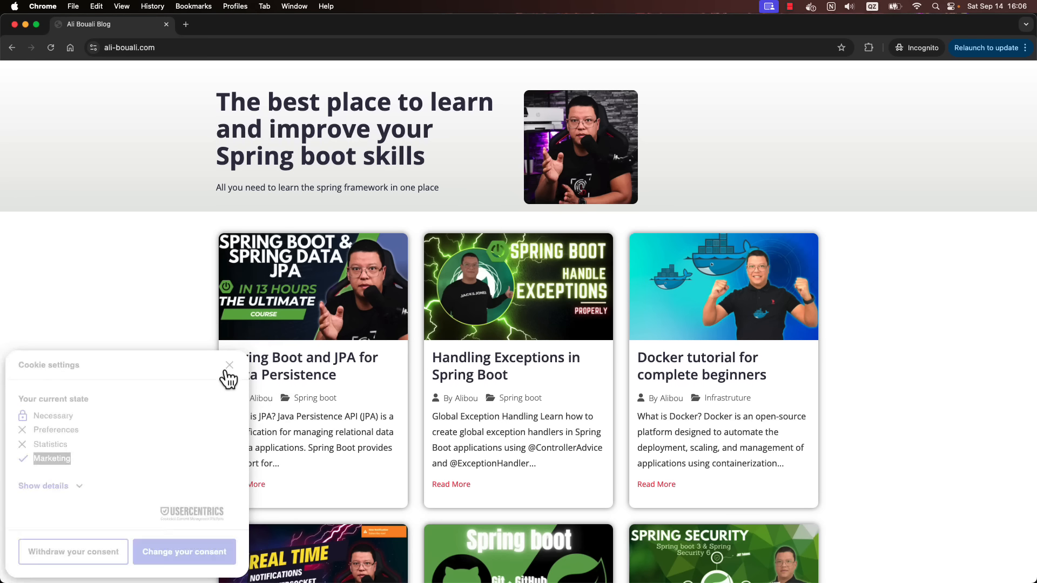
pyautogui.click(16, 26)
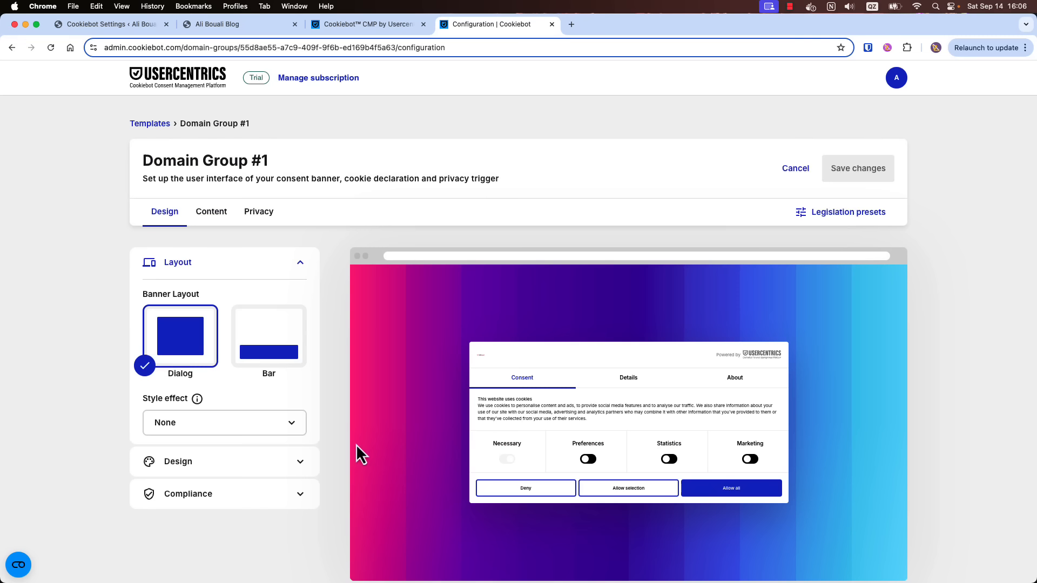
# - Try the Overlay style effect on the dialog banner, set it back to None and read the style effect's explanation
pyautogui.scroll(-2, 325, 430)
pyautogui.click(213, 383)
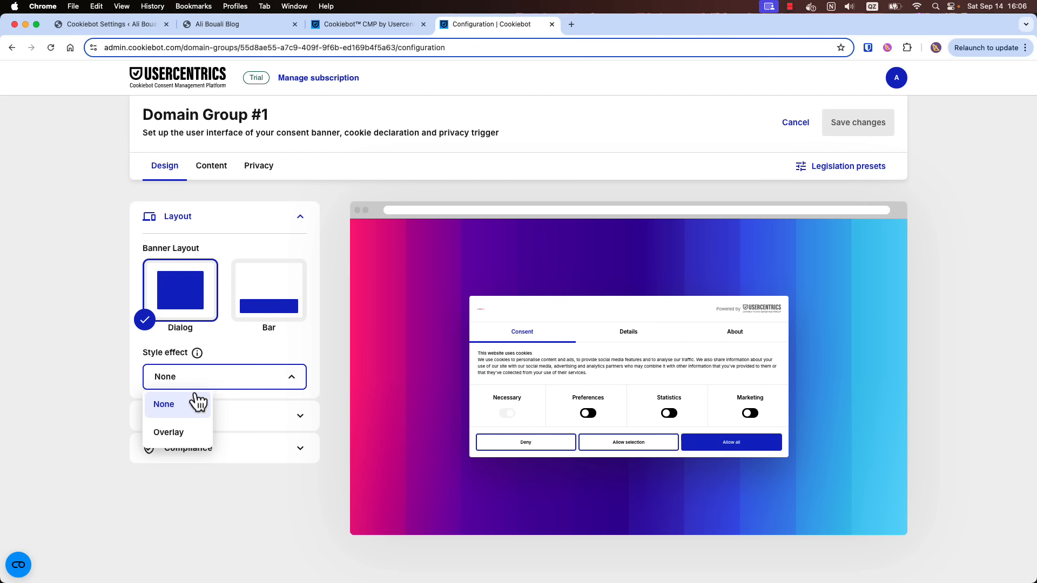
pyautogui.click(168, 432)
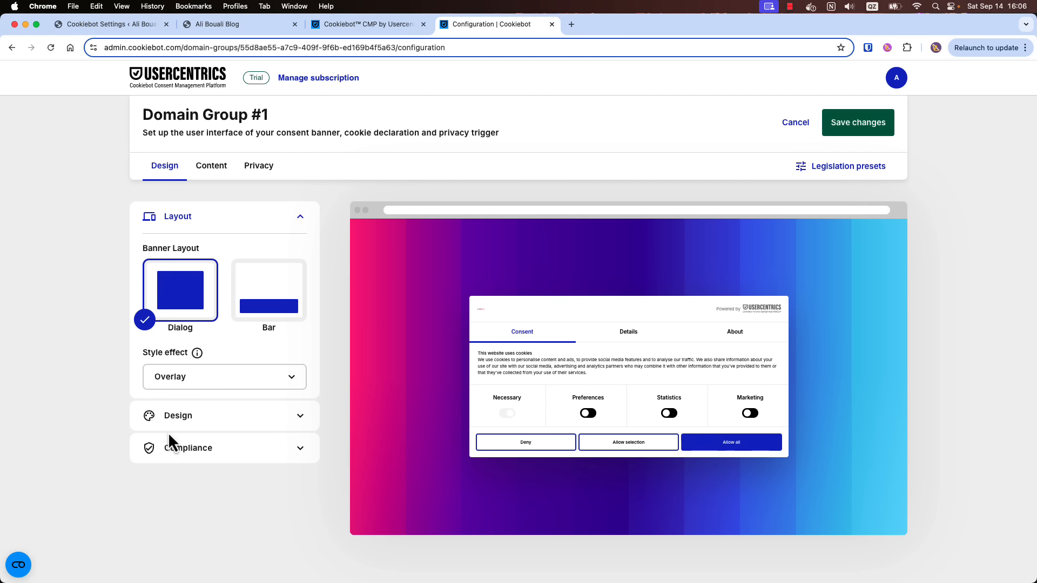
pyautogui.click(181, 387)
pyautogui.click(167, 404)
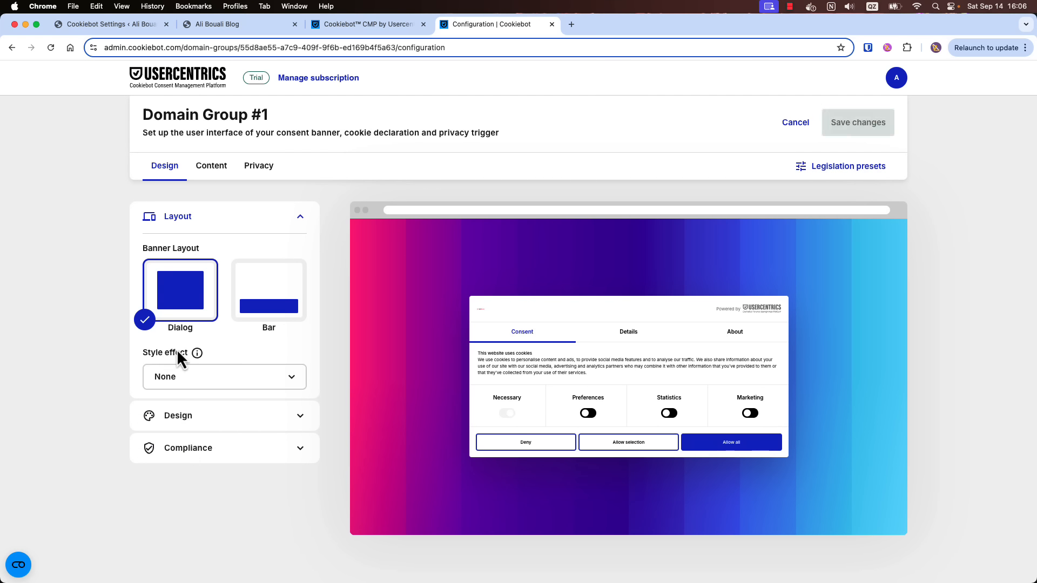
pyautogui.moveTo(195, 356)
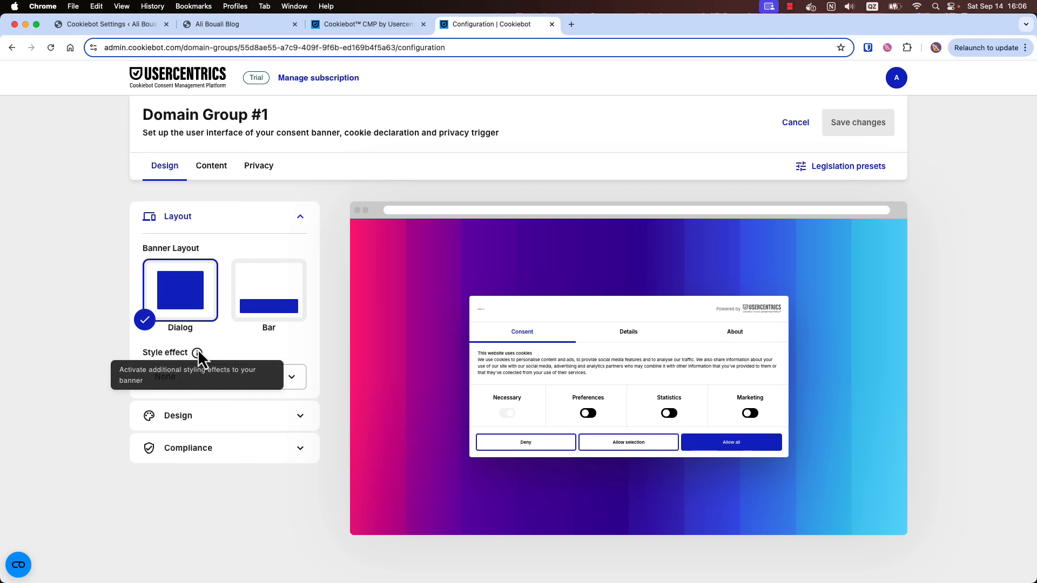
# - Switch the banner layout to Bar, preview it in the Top position and set the position back to Bottom
pyautogui.click(271, 306)
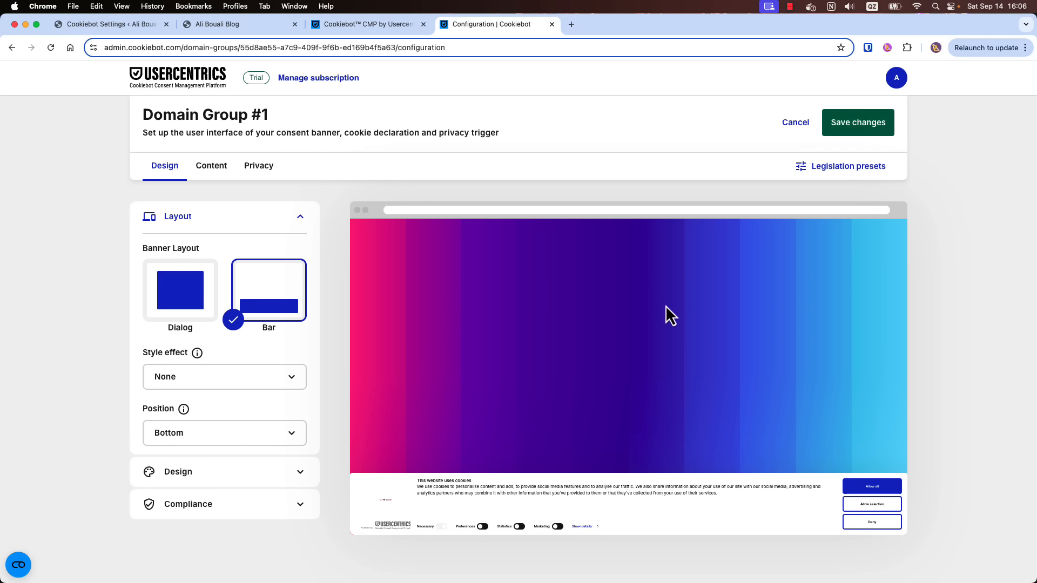
pyautogui.scroll(-1, 259, 410)
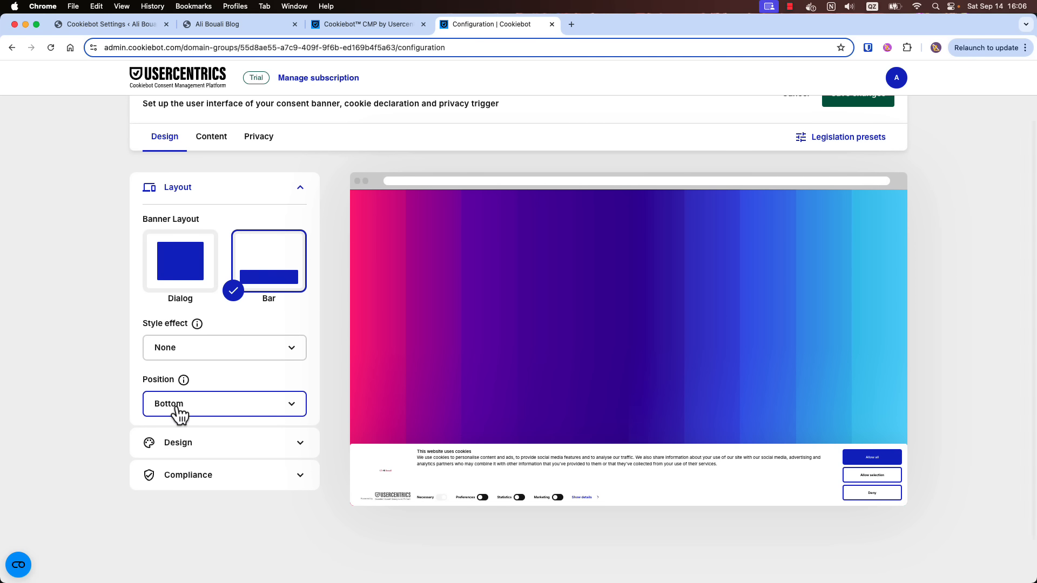
pyautogui.click(210, 406)
pyautogui.click(180, 434)
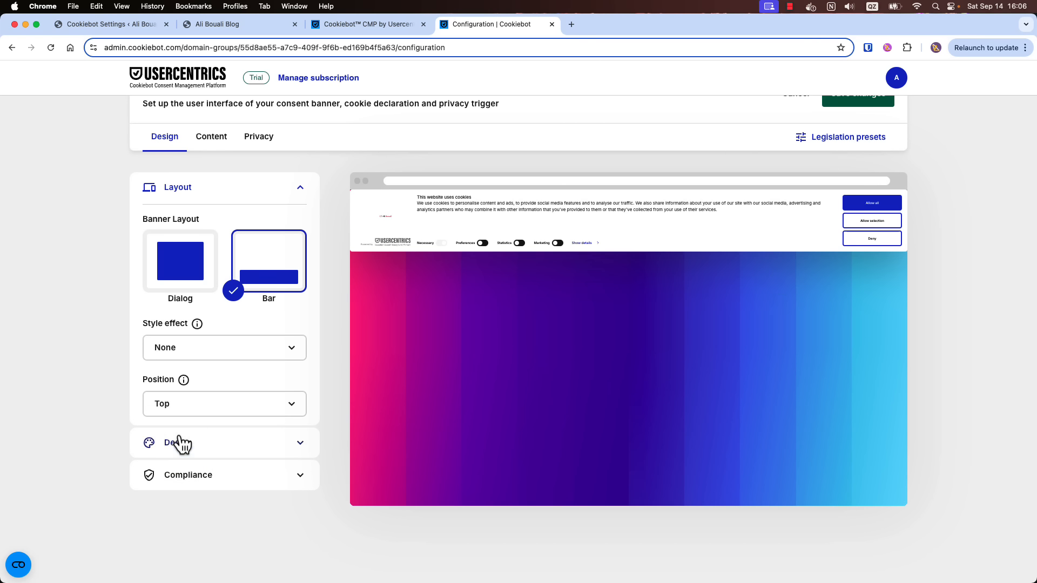
pyautogui.click(225, 408)
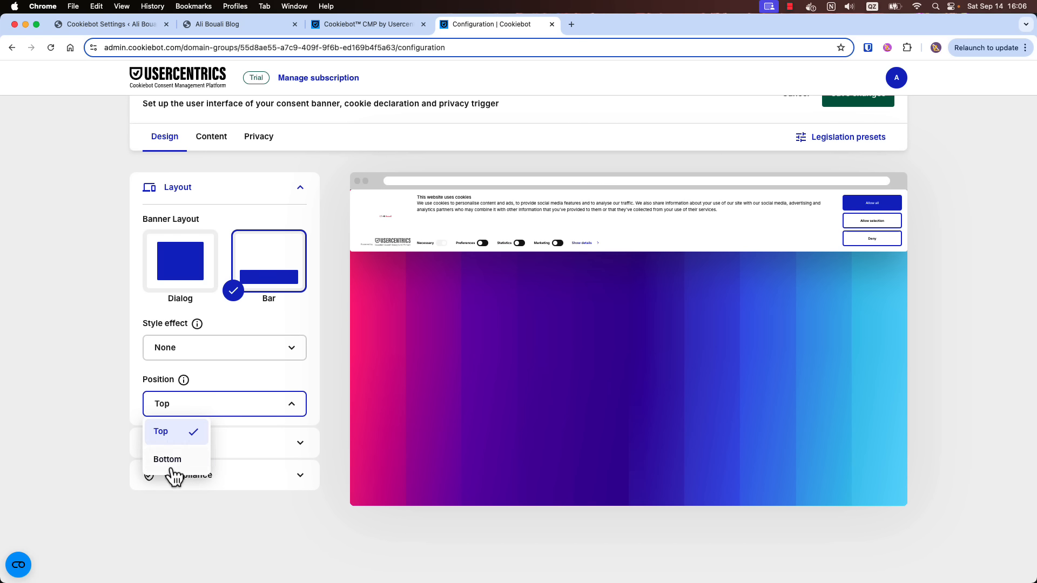
pyautogui.click(171, 463)
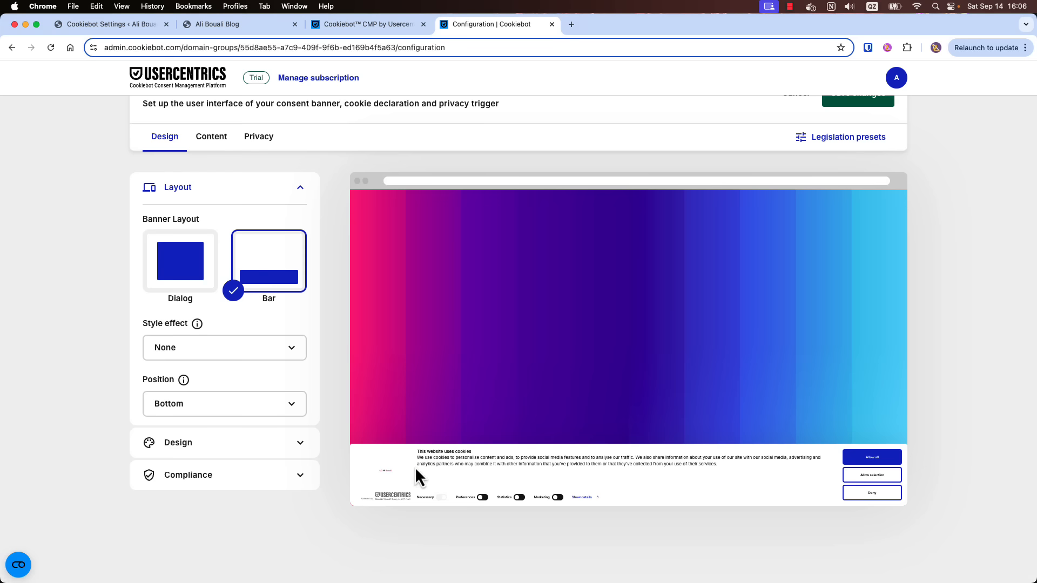
# - Preview the banner in the Dark and Custom themes, check the button style options and set the theme back to Light
pyautogui.click(254, 451)
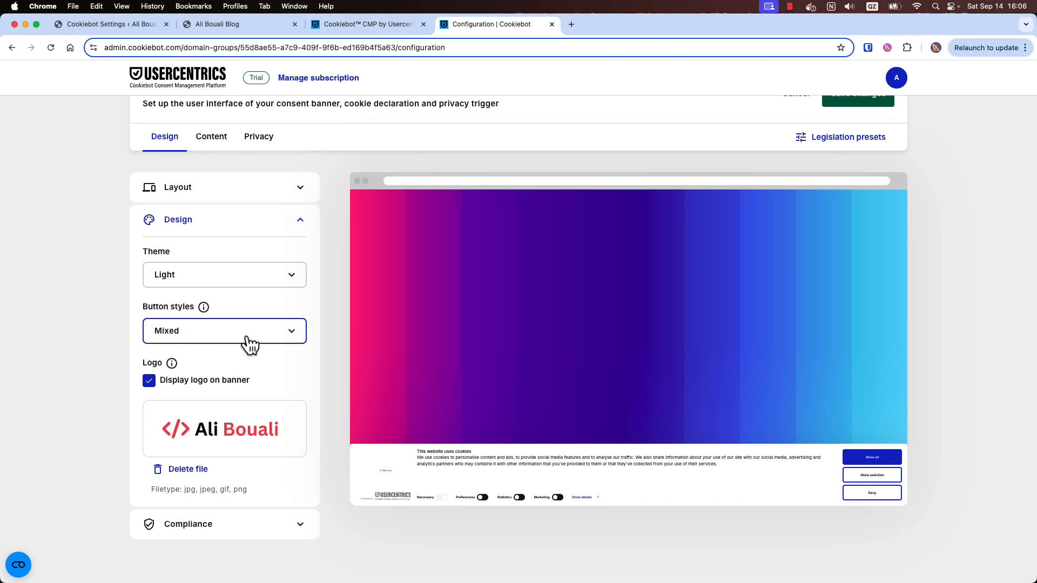
pyautogui.click(197, 279)
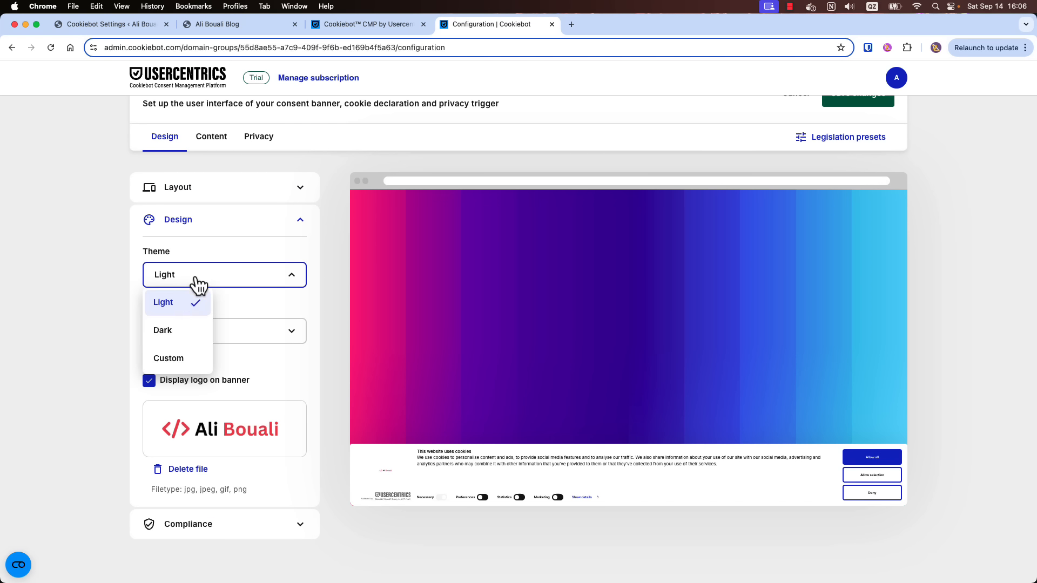
pyautogui.click(177, 332)
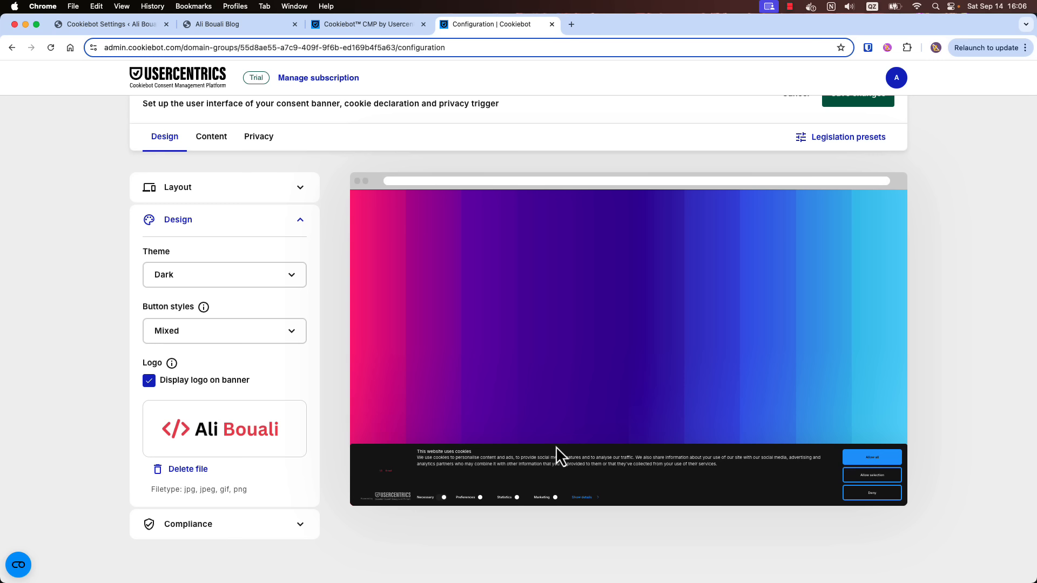
pyautogui.click(196, 339)
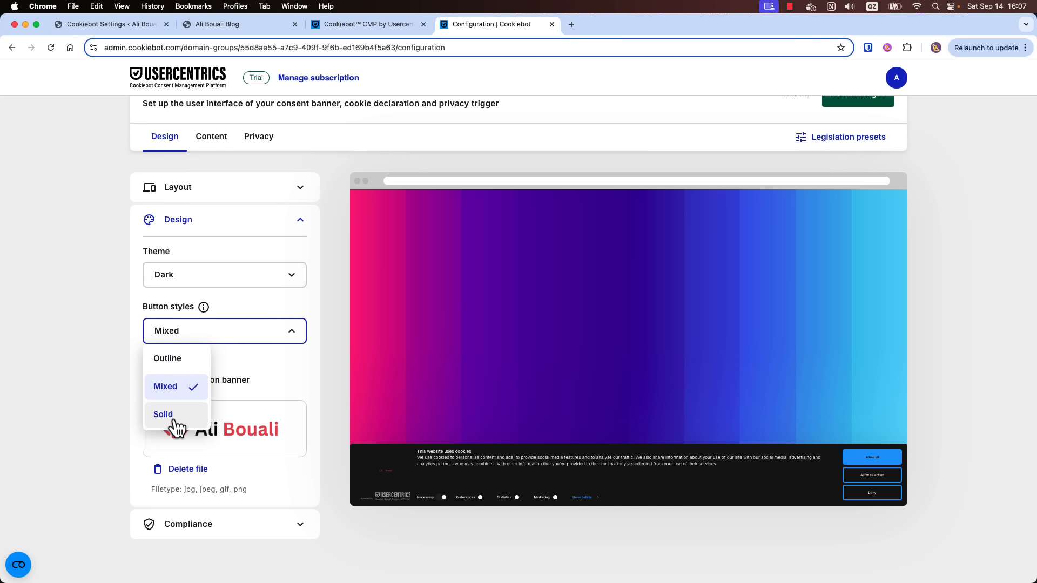
pyautogui.click(226, 279)
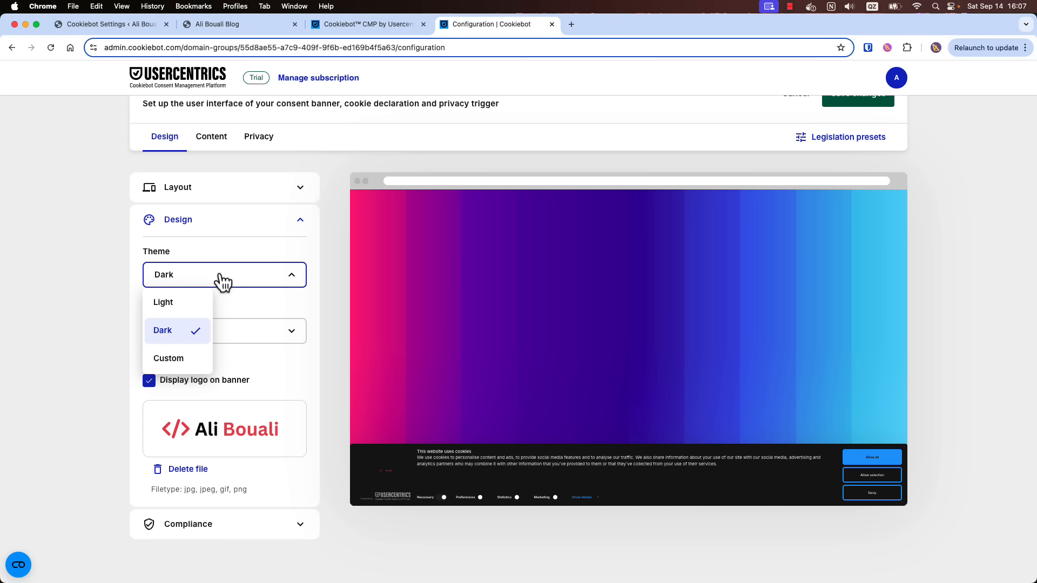
pyautogui.click(173, 359)
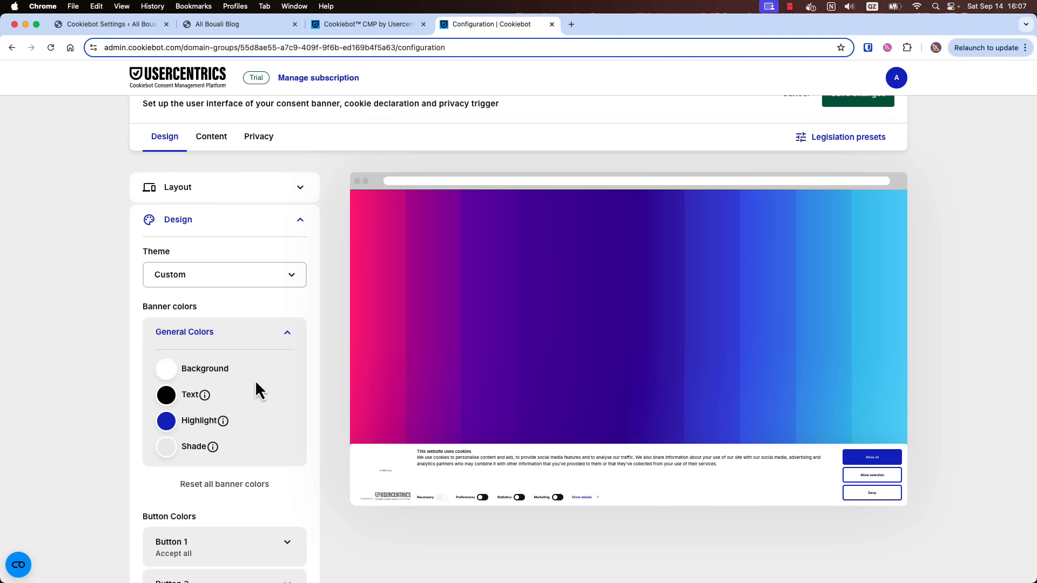
pyautogui.click(219, 280)
pyautogui.click(174, 305)
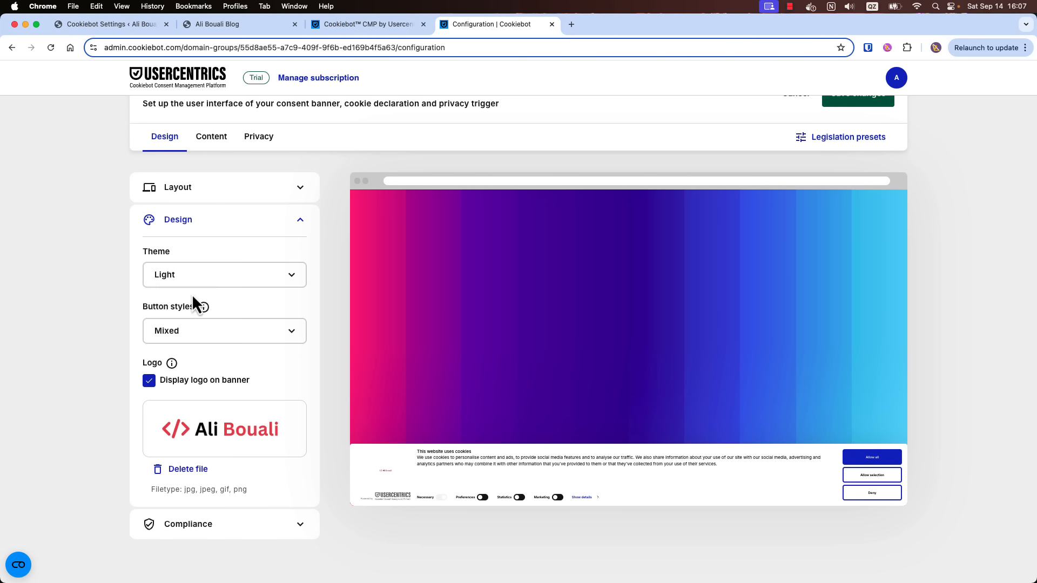
# - Save the bar banner configuration for the domain group, then change its position to Top and save again
pyautogui.scroll(-2, 232, 320)
pyautogui.scroll(5, 251, 325)
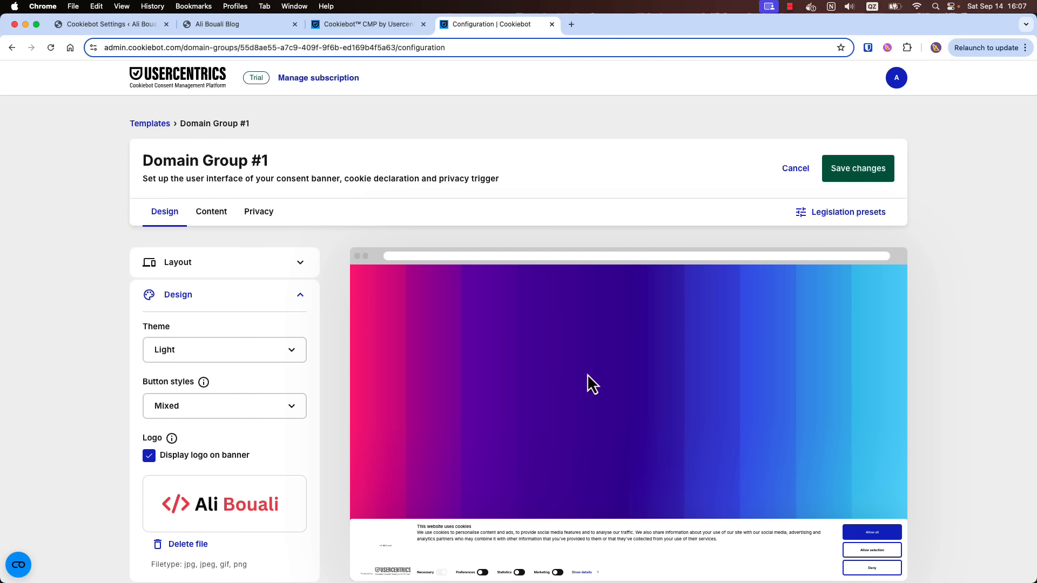
pyautogui.scroll(-2, 588, 375)
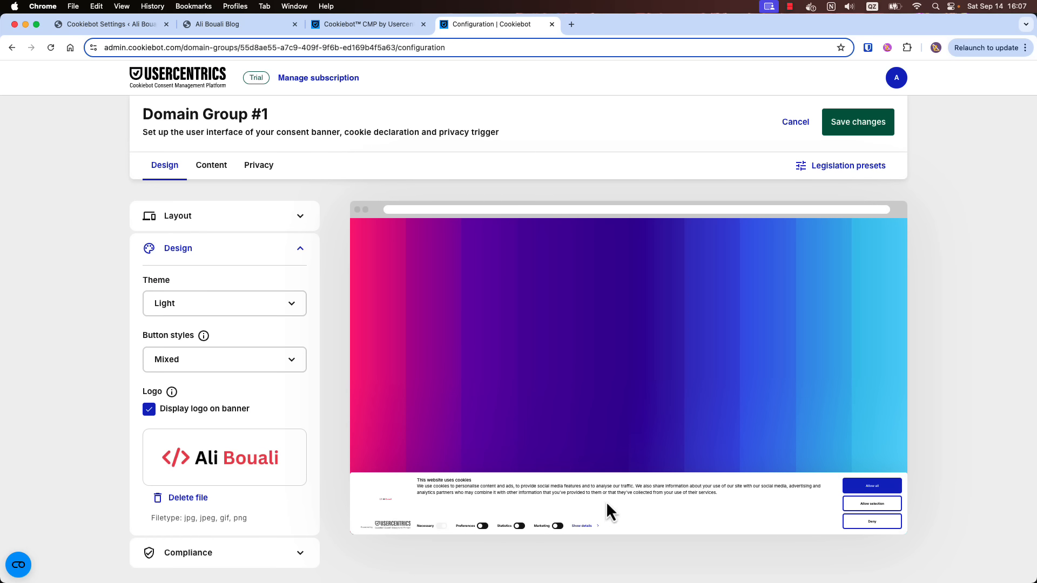
pyautogui.scroll(-2, 278, 405)
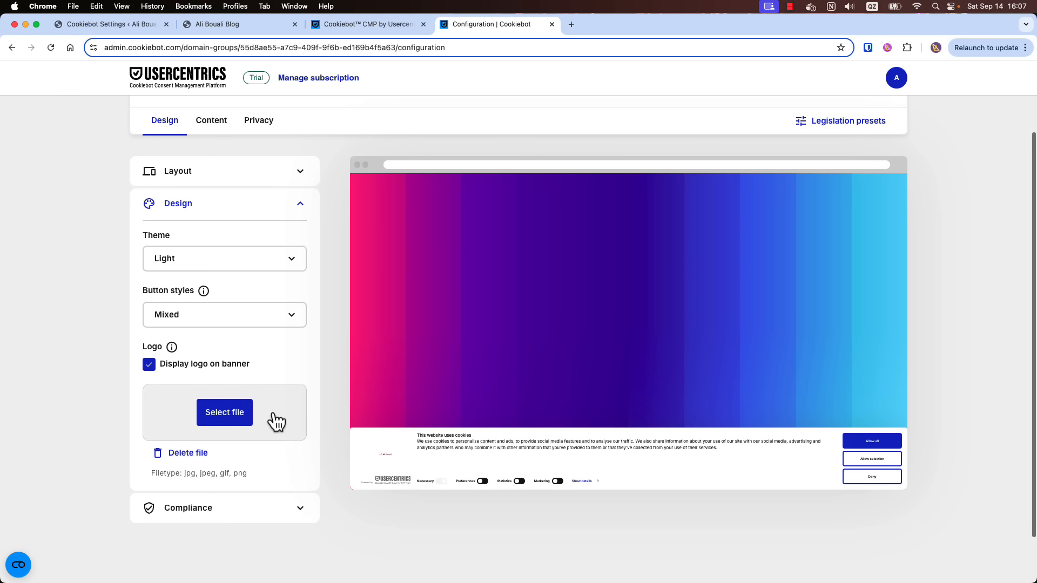
pyautogui.scroll(3, 269, 326)
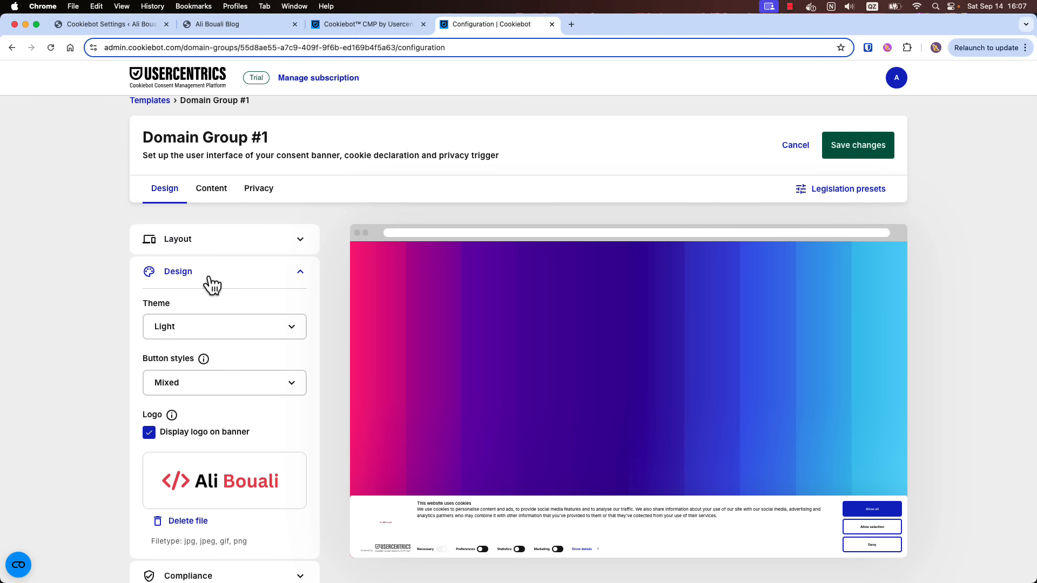
pyautogui.click(208, 244)
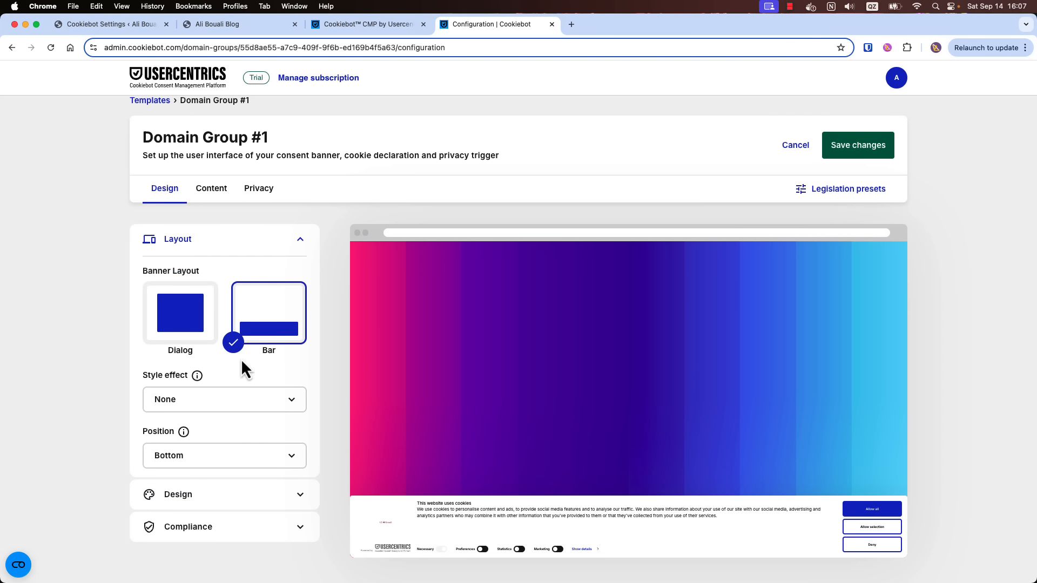
pyautogui.click(855, 155)
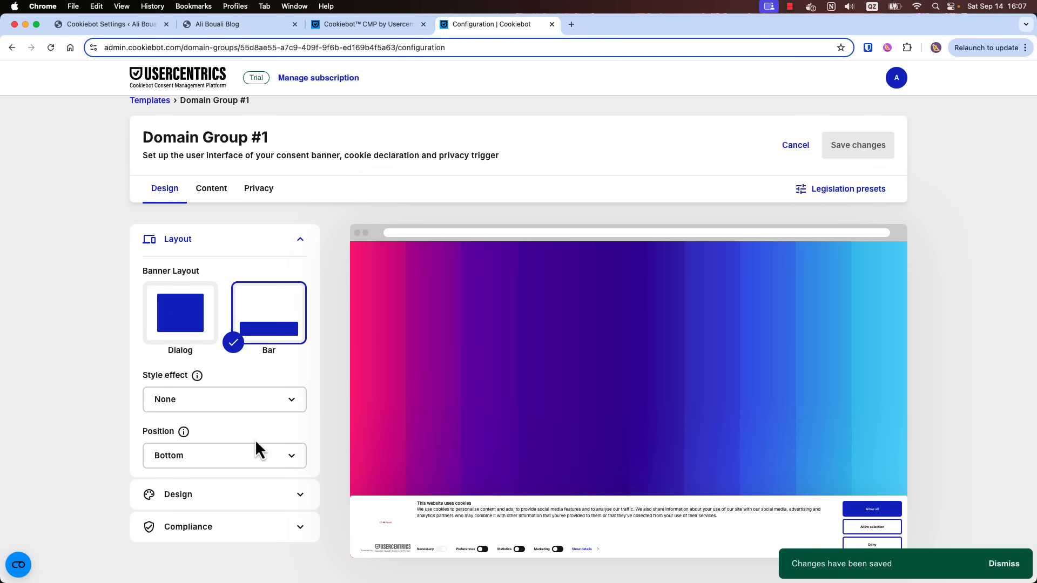
pyautogui.click(212, 460)
pyautogui.click(168, 483)
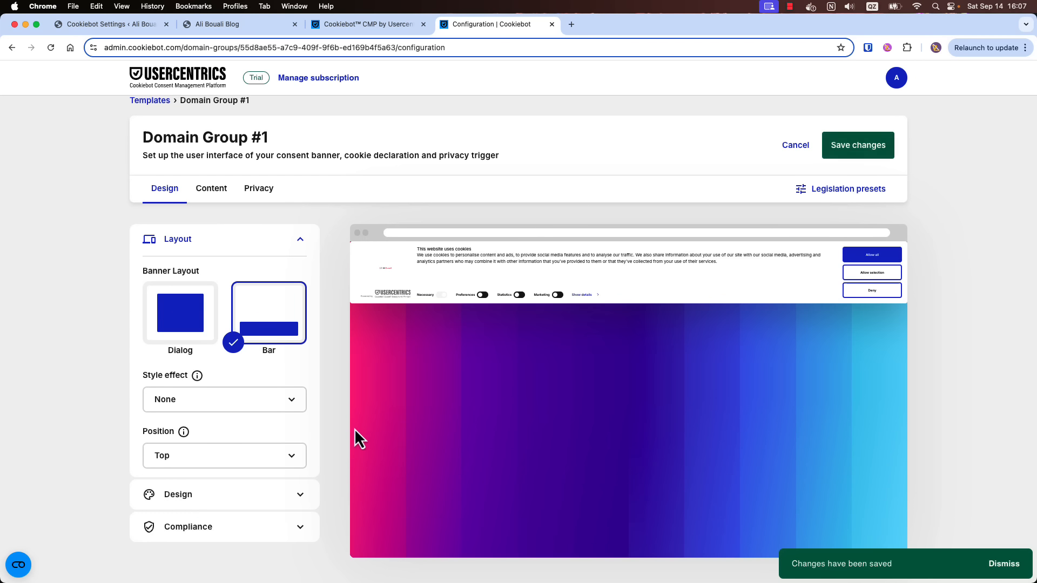
pyautogui.click(866, 152)
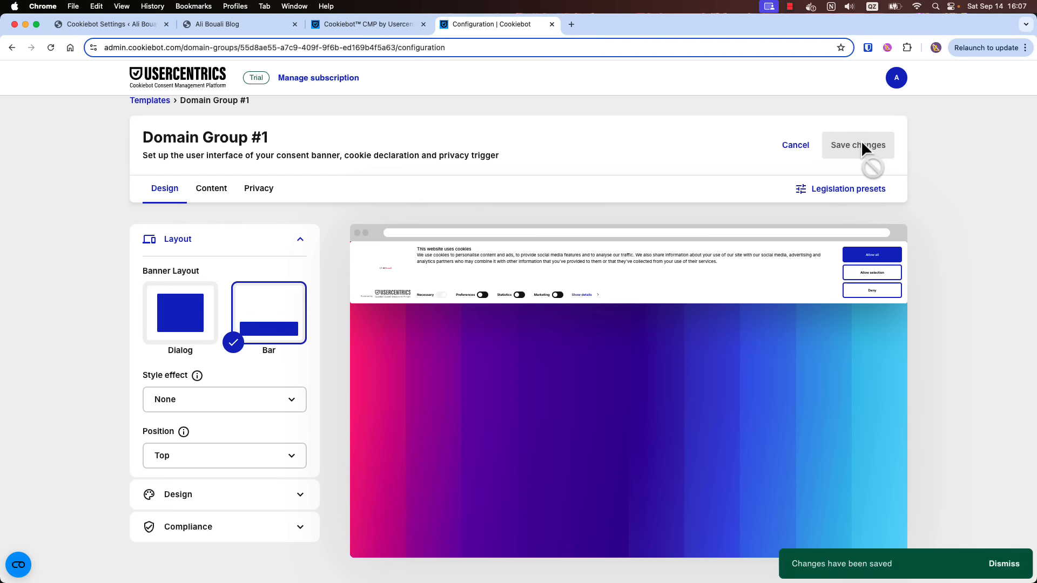
# - Open the blog in a new incognito window, check the bar banner while browsing the page, deny the cookies and close the window
pyautogui.press('super+shift+n')
pyautogui.write('ali')
pyautogui.press('Return')
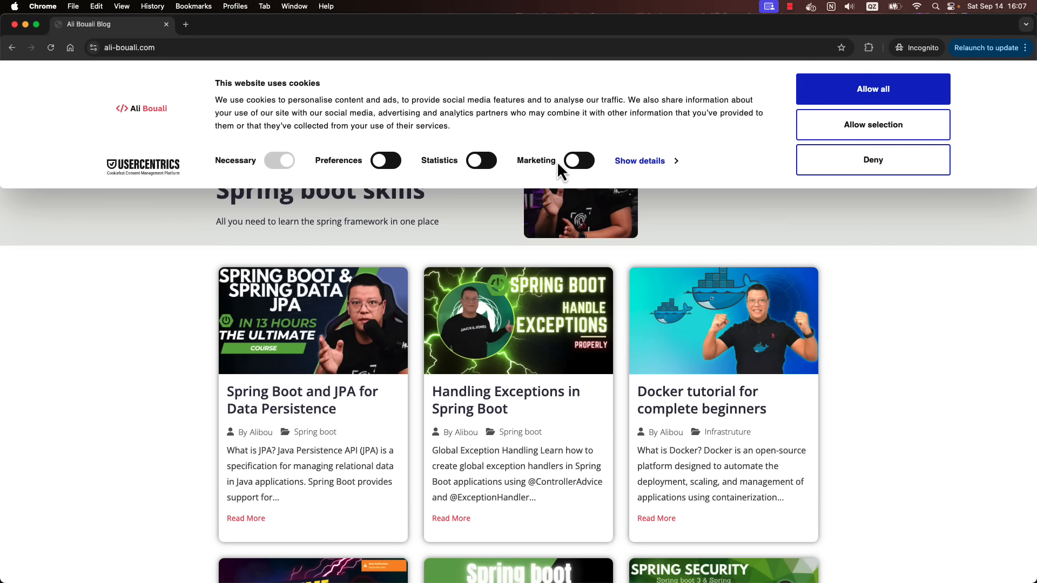
pyautogui.scroll(-2, 675, 264)
pyautogui.scroll(3, 680, 262)
pyautogui.click(863, 172)
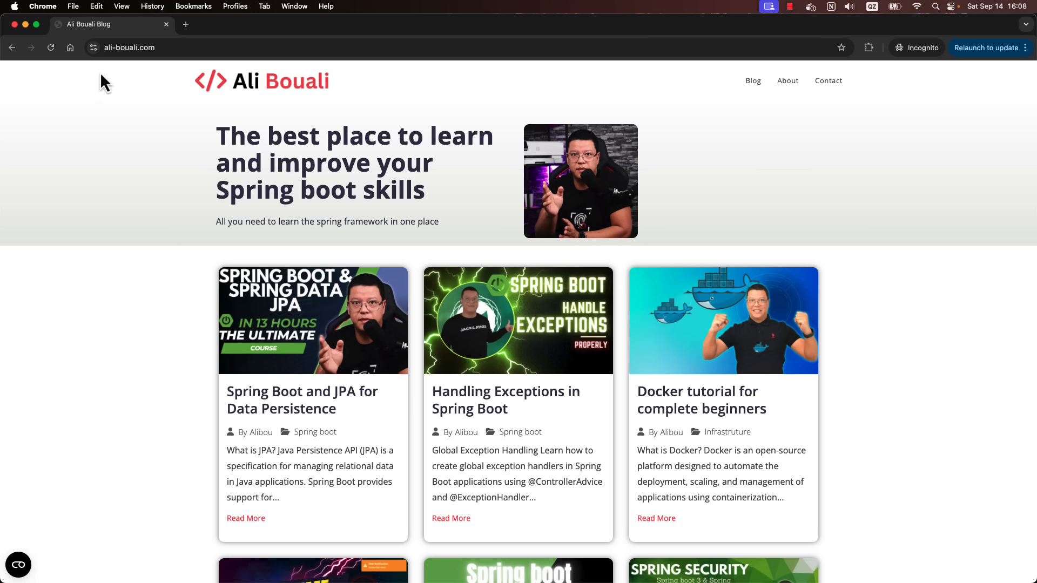
pyautogui.click(14, 24)
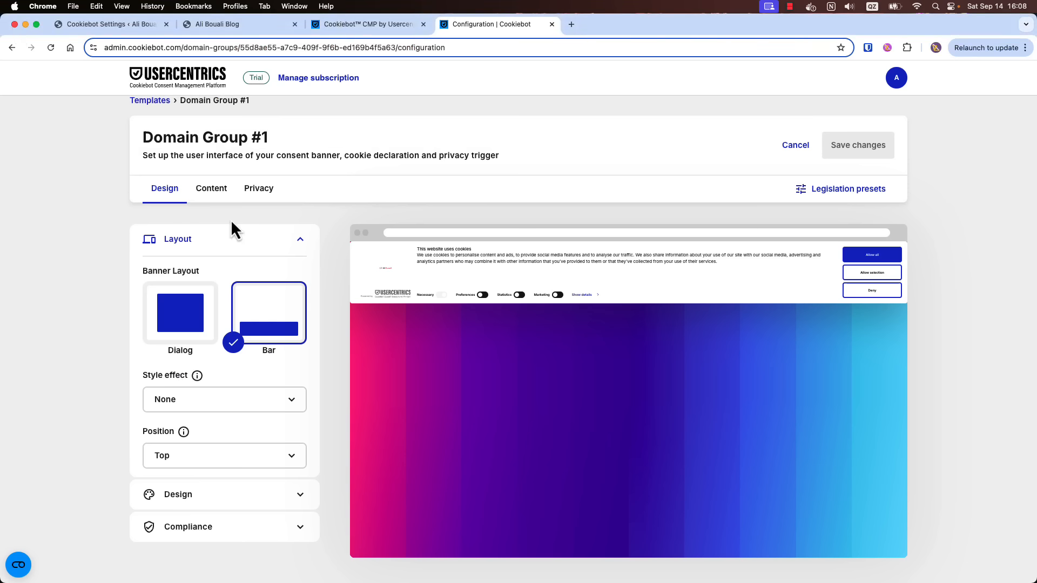
# - Set the banner layout to Dialog, review the dialog heading in the banner content and save the changes
pyautogui.click(183, 327)
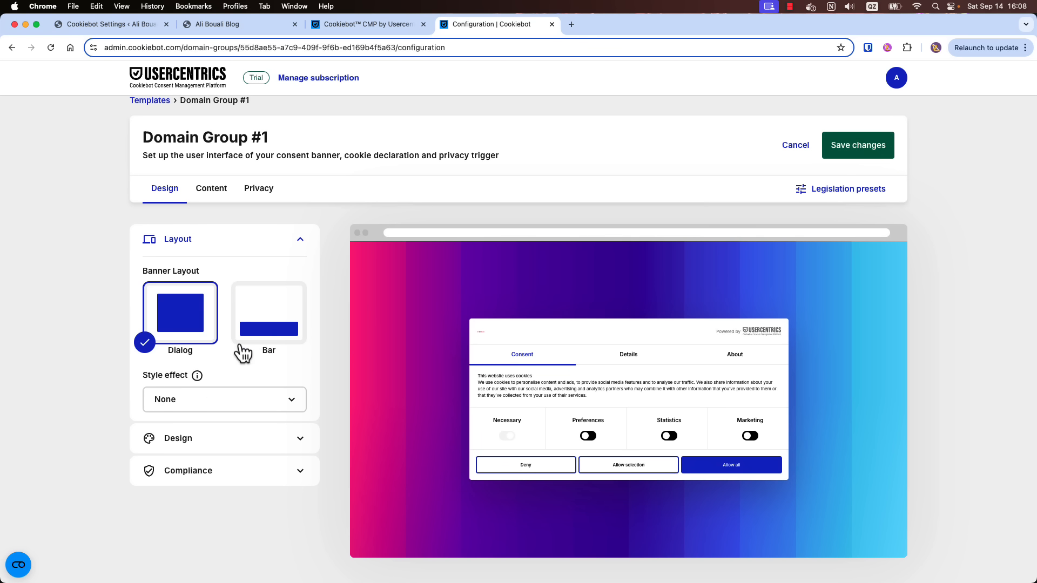
pyautogui.click(211, 189)
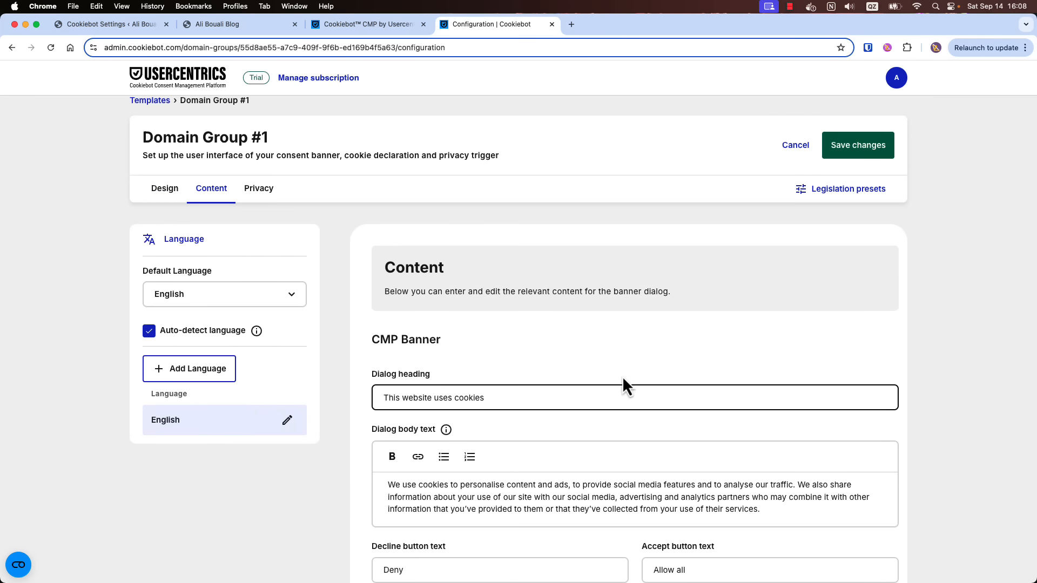
pyautogui.scroll(-2, 622, 376)
pyautogui.moveTo(509, 338); pyautogui.dragTo(382, 341)
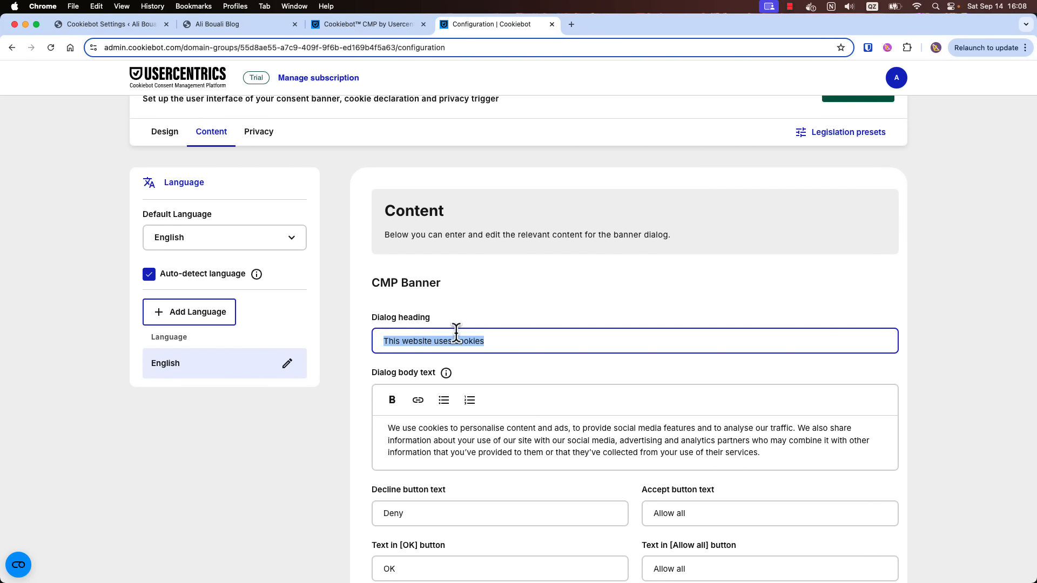
pyautogui.scroll(2, 806, 243)
pyautogui.click(862, 170)
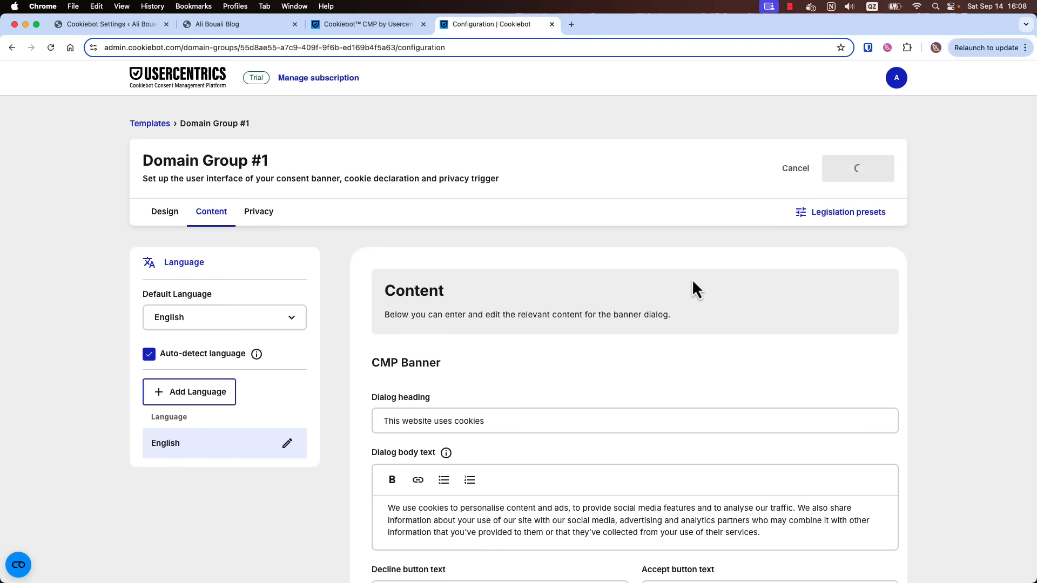
# - Open the blog in a new incognito window to check the saved dialog banner
pyautogui.press('super+shift+n')
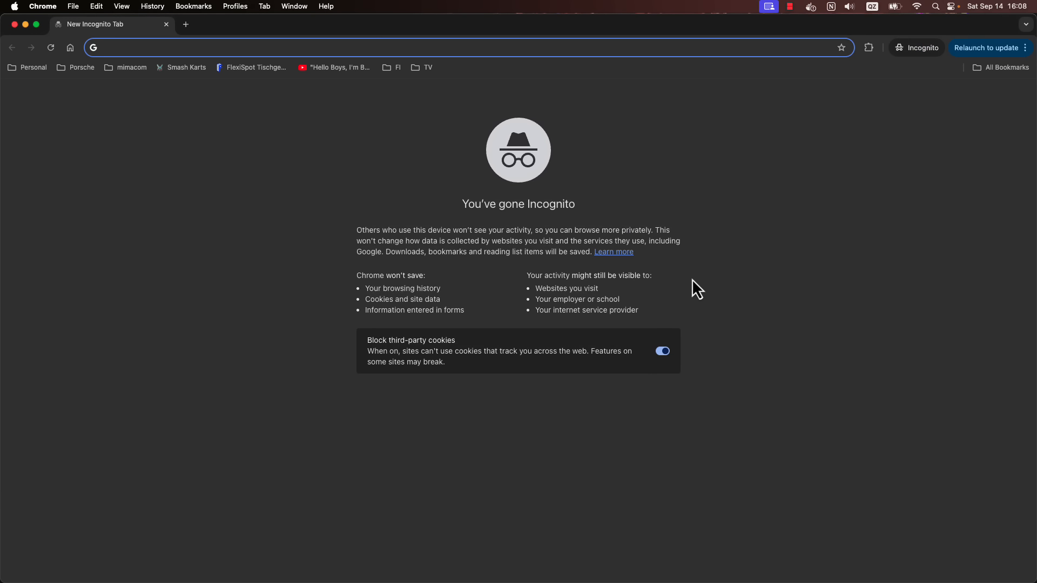
pyautogui.write('ali-bouali.com')
pyautogui.press('Return')
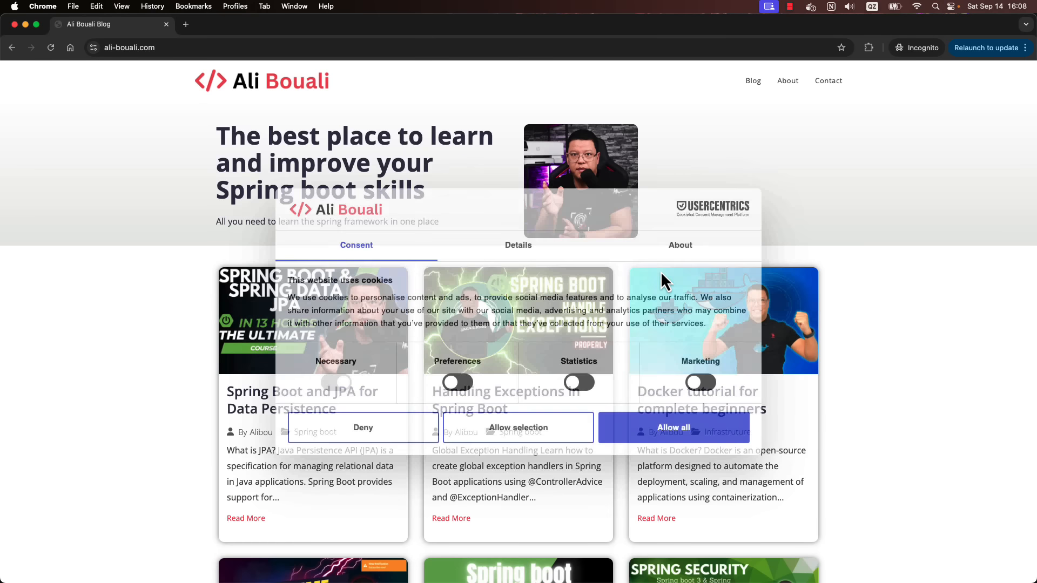
# - Compare the dialog heading in the blog's consent banner with the heading, body and button texts in the domain group's banner content
pyautogui.moveTo(289, 279); pyautogui.dragTo(376, 281)
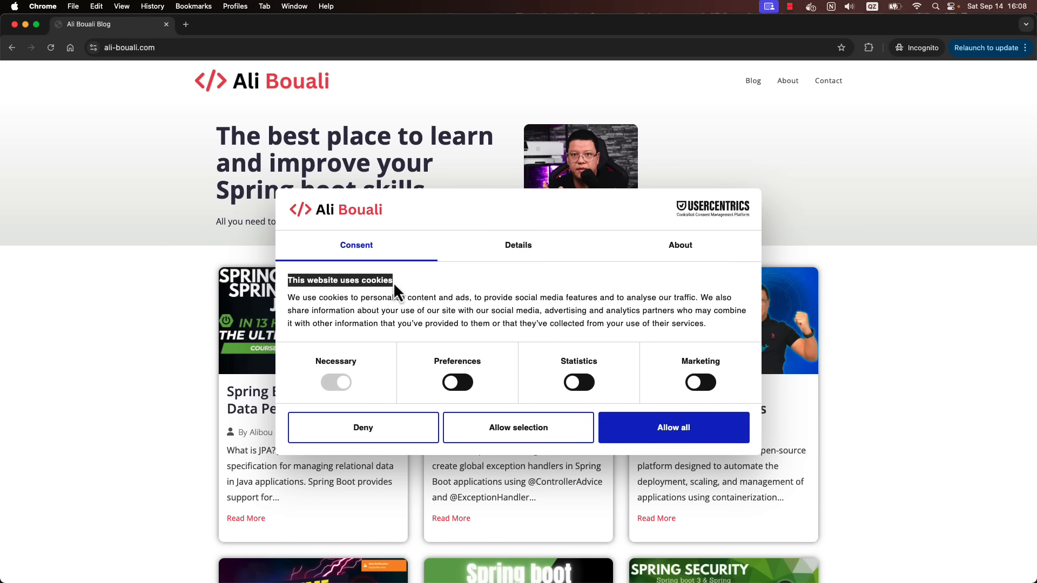
pyautogui.hotkey('ctrl', 'Up')
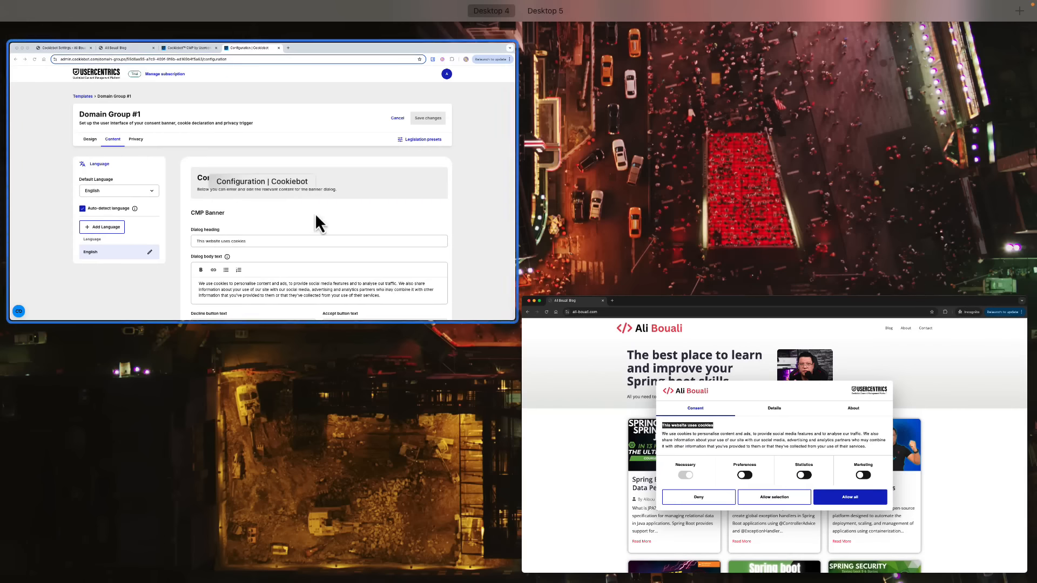
pyautogui.click(315, 222)
pyautogui.scroll(-3, 497, 384)
pyautogui.moveTo(497, 350); pyautogui.dragTo(373, 351)
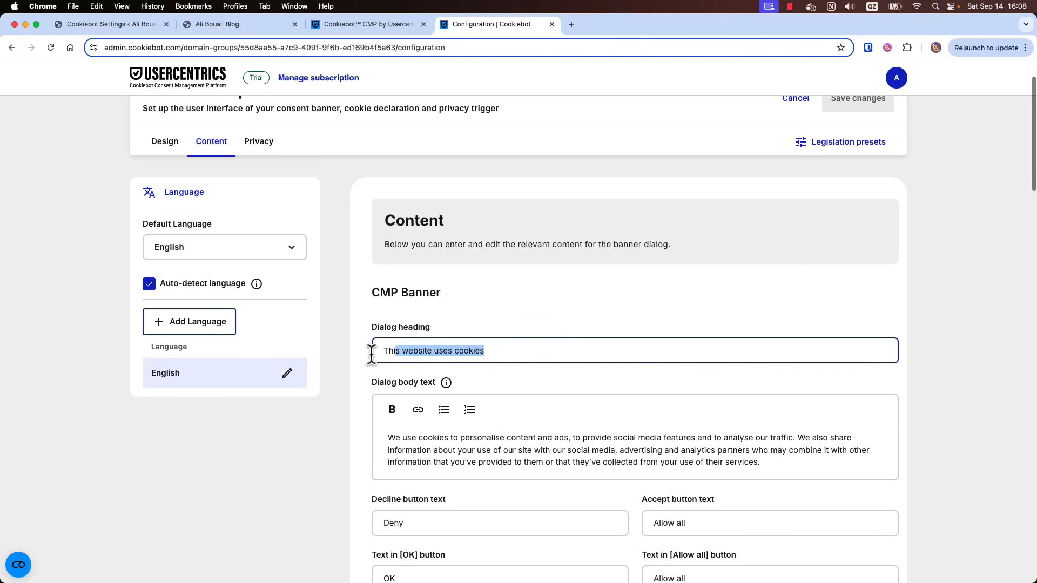
pyautogui.scroll(-3, 440, 407)
pyautogui.scroll(-3, 491, 412)
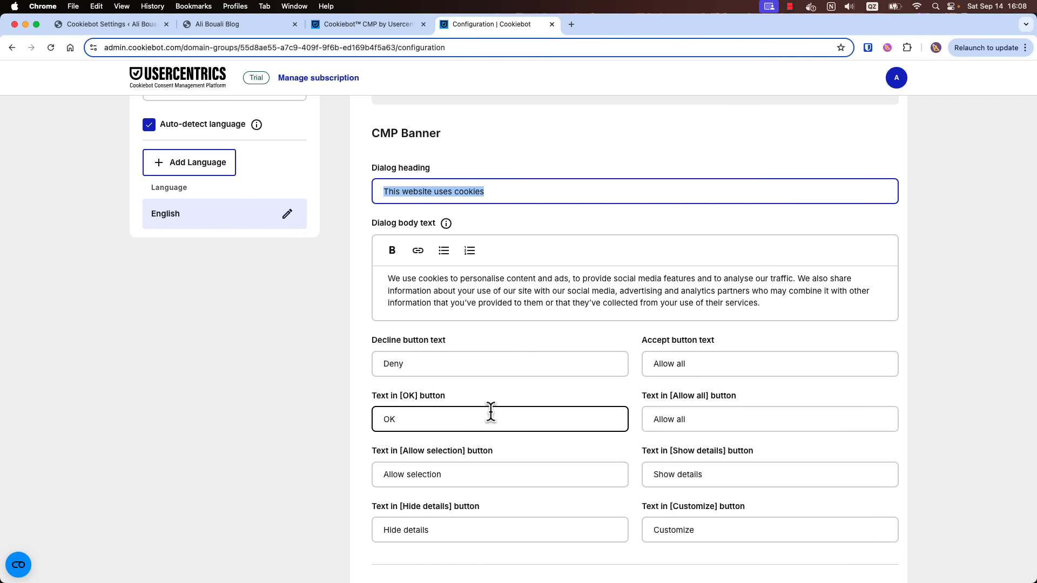
pyautogui.scroll(6, 476, 411)
pyautogui.click(70, 312)
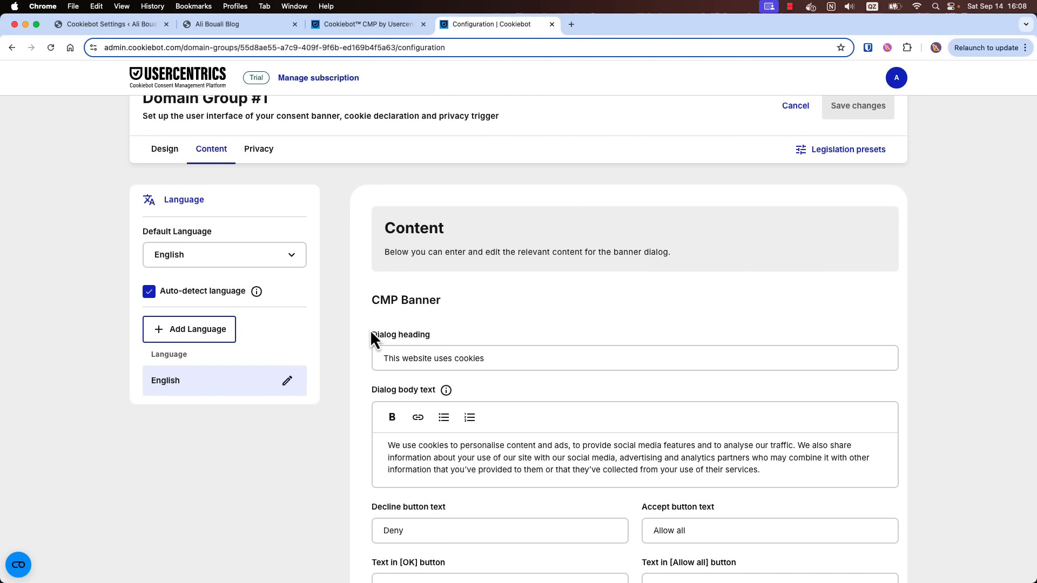
# - Keep English as the default banner language and add Arabic as an additional language
pyautogui.click(255, 265)
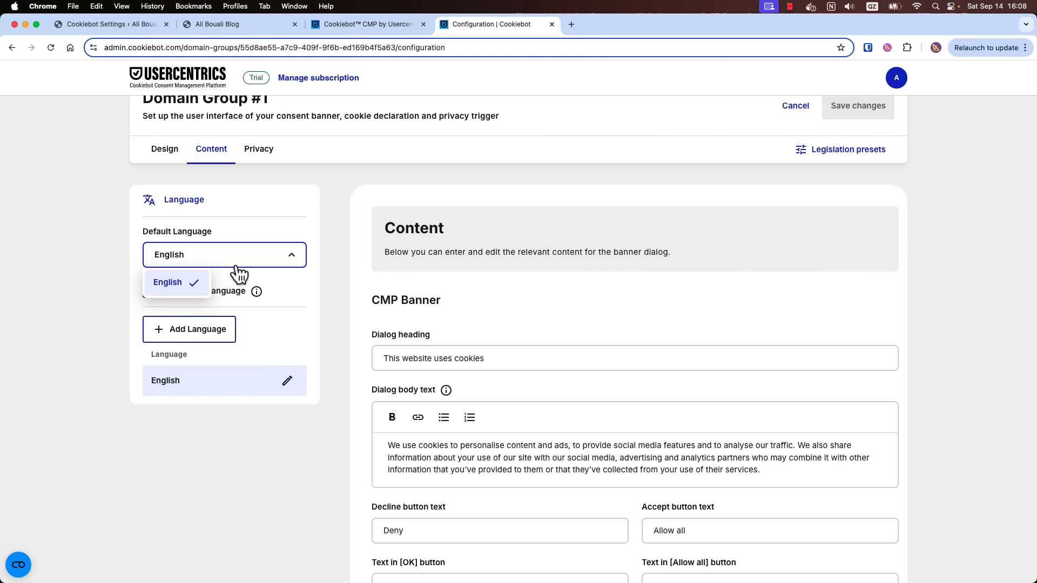
pyautogui.click(178, 282)
pyautogui.click(208, 331)
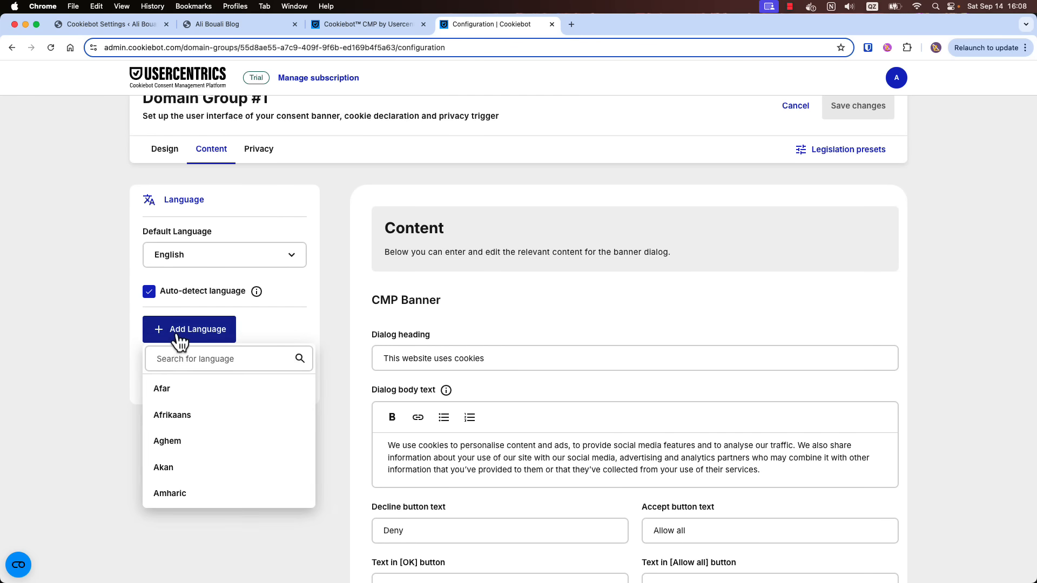
pyautogui.scroll(-1, 214, 465)
pyautogui.scroll(-2, 215, 469)
pyautogui.click(186, 372)
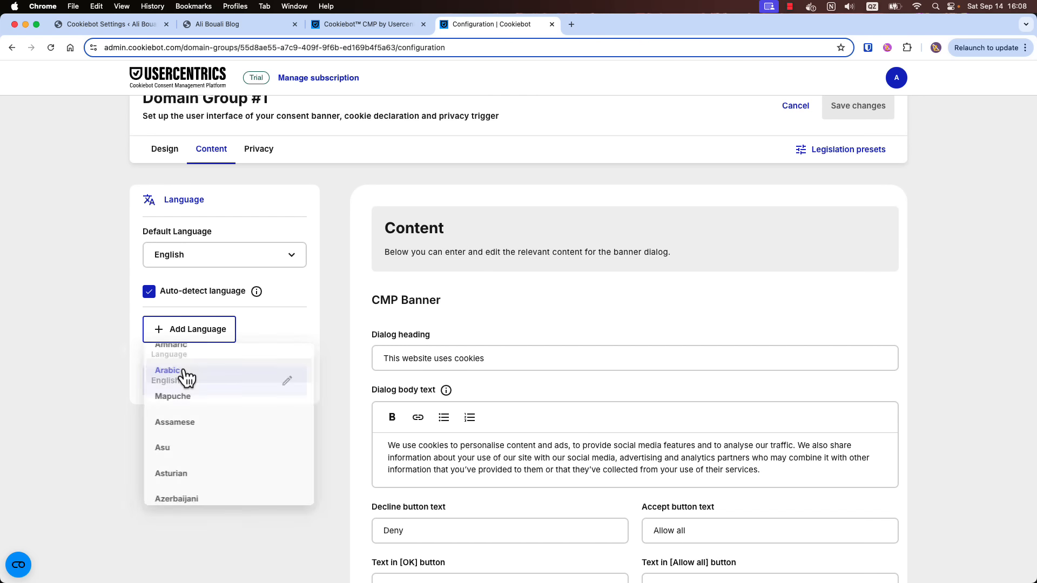
# - Review the Arabic banner content, including the button texts, the general cookie introduction and the necessary cookies category title
pyautogui.scroll(-3, 548, 334)
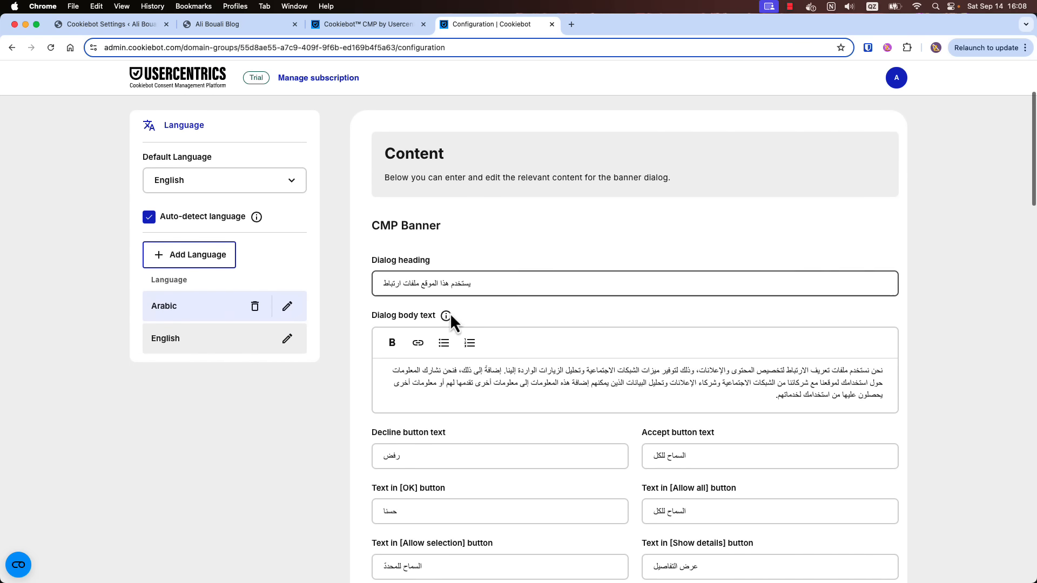
pyautogui.scroll(-2, 542, 409)
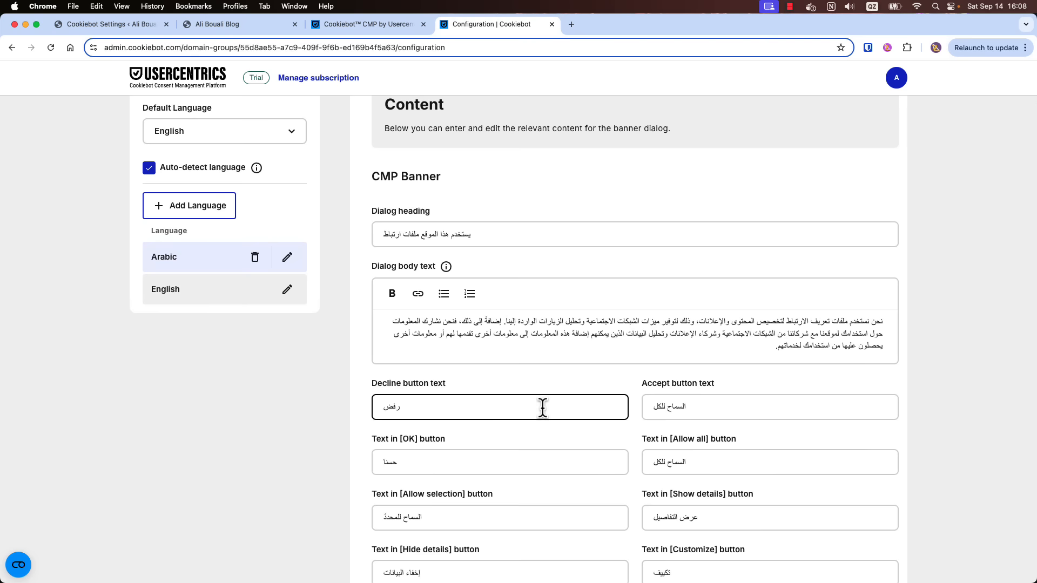
pyautogui.scroll(-1, 543, 409)
pyautogui.scroll(-12, 542, 409)
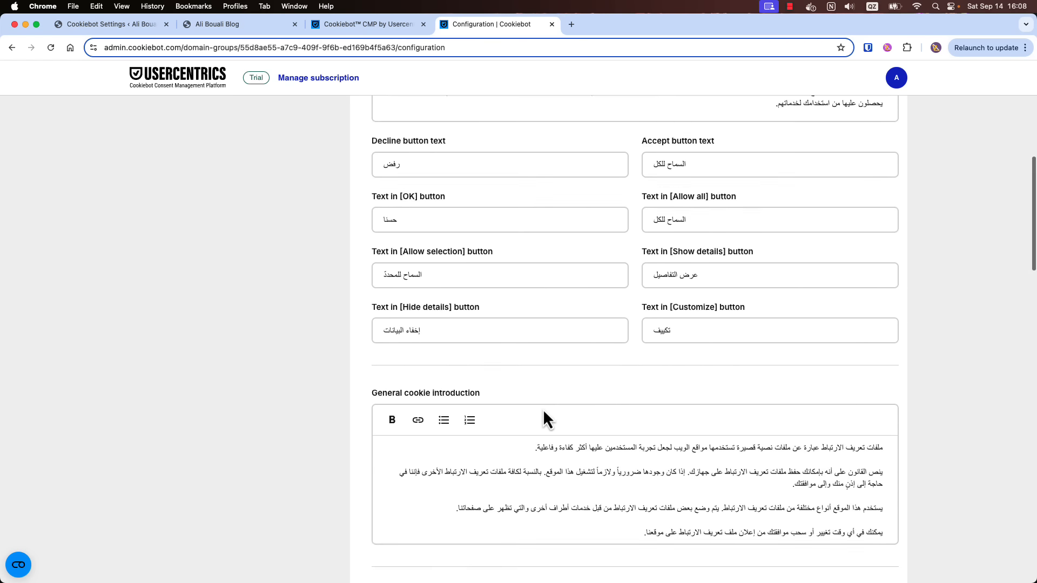
pyautogui.scroll(-5, 543, 409)
pyautogui.moveTo(419, 336); pyautogui.dragTo(308, 333)
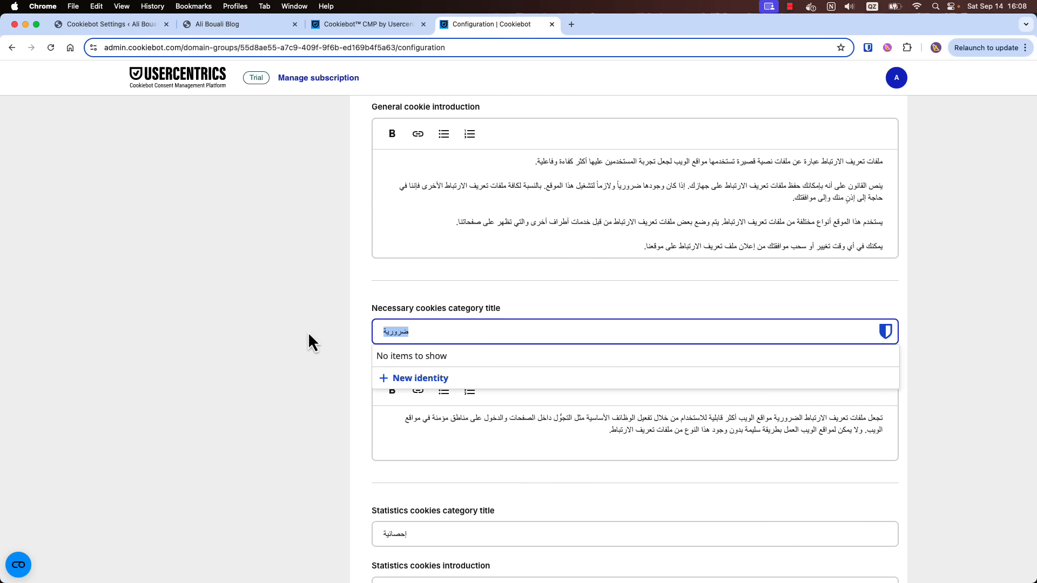
pyautogui.click(343, 333)
pyautogui.scroll(20, 351, 333)
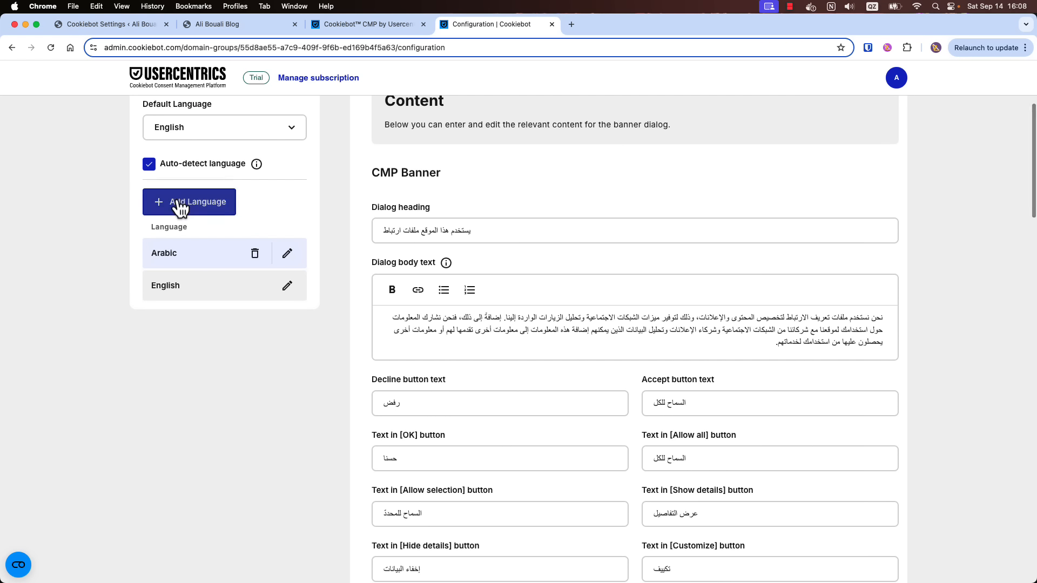
# - Add French as another banner language, look over its texts and save the changes to the domain group
pyautogui.click(182, 203)
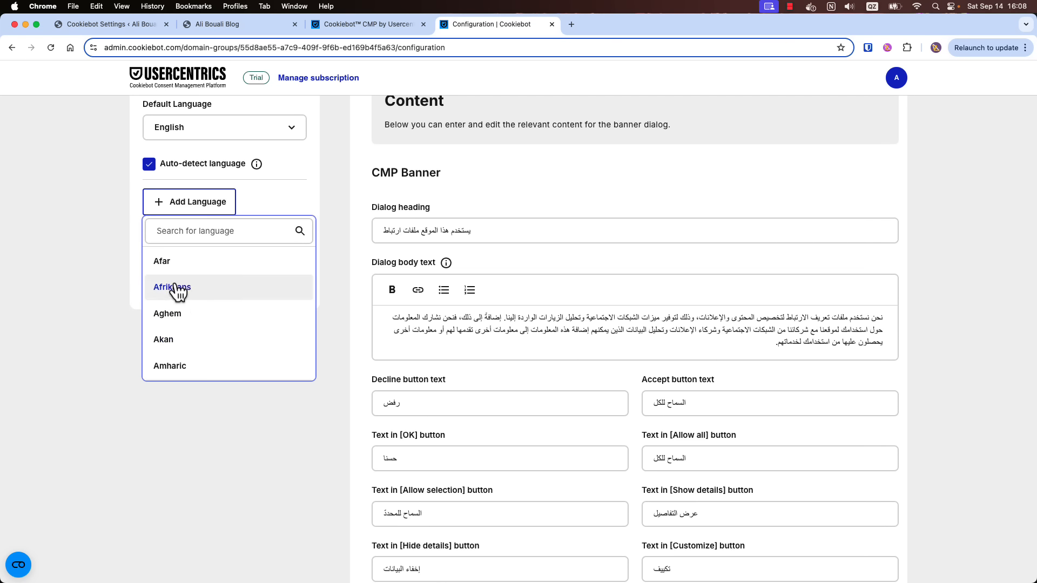
pyautogui.click(193, 232)
pyautogui.write('fre')
pyautogui.click(179, 263)
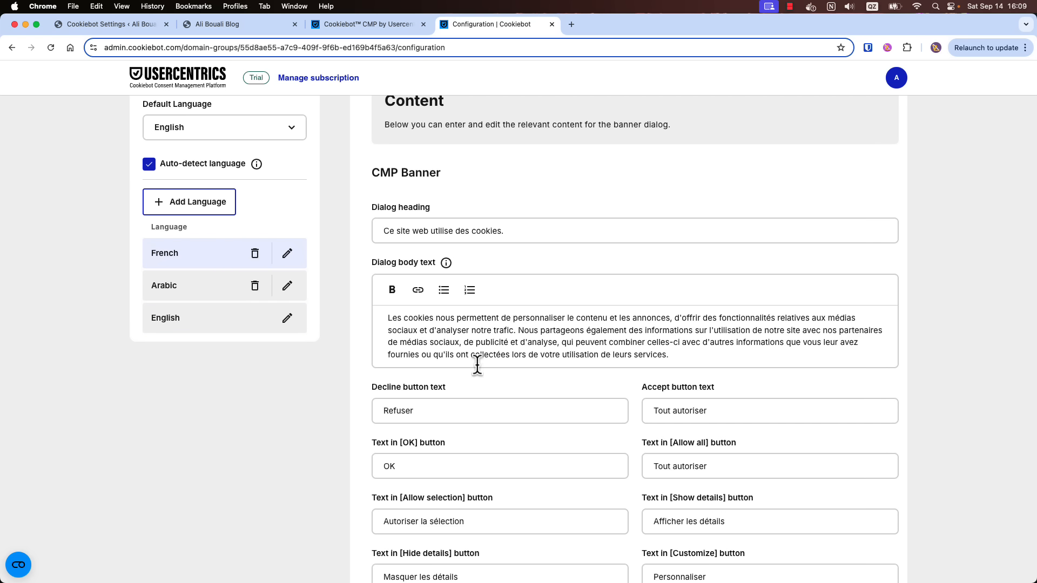
pyautogui.scroll(-1, 529, 367)
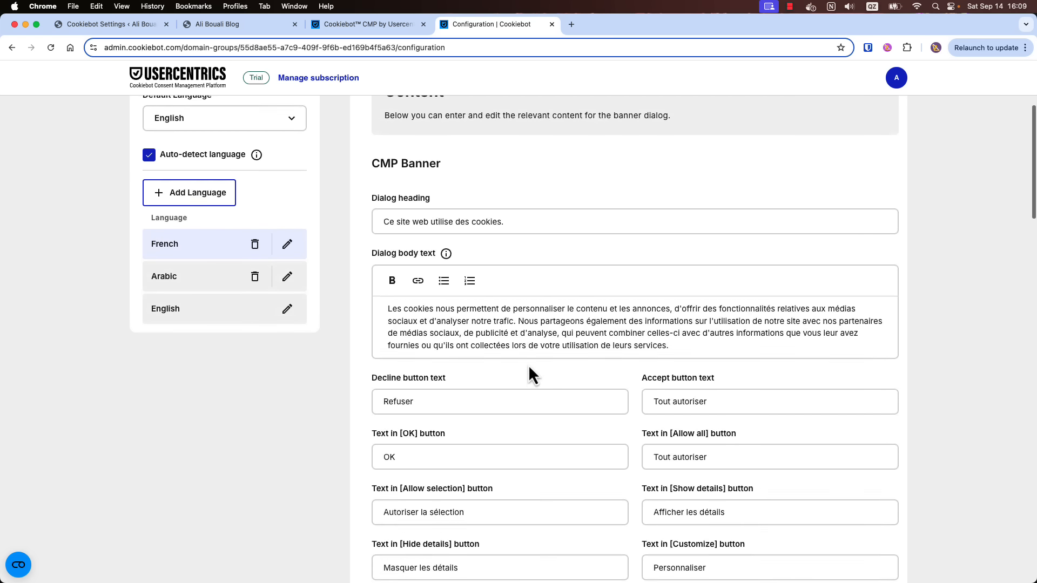
pyautogui.scroll(-2, 529, 364)
pyautogui.scroll(5, 547, 303)
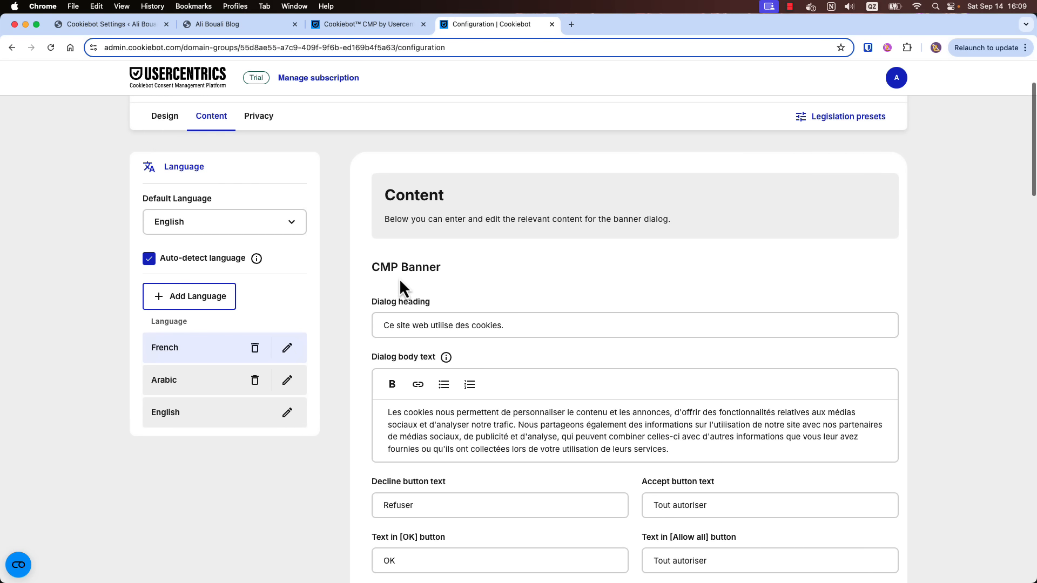
pyautogui.scroll(3, 486, 259)
pyautogui.click(871, 168)
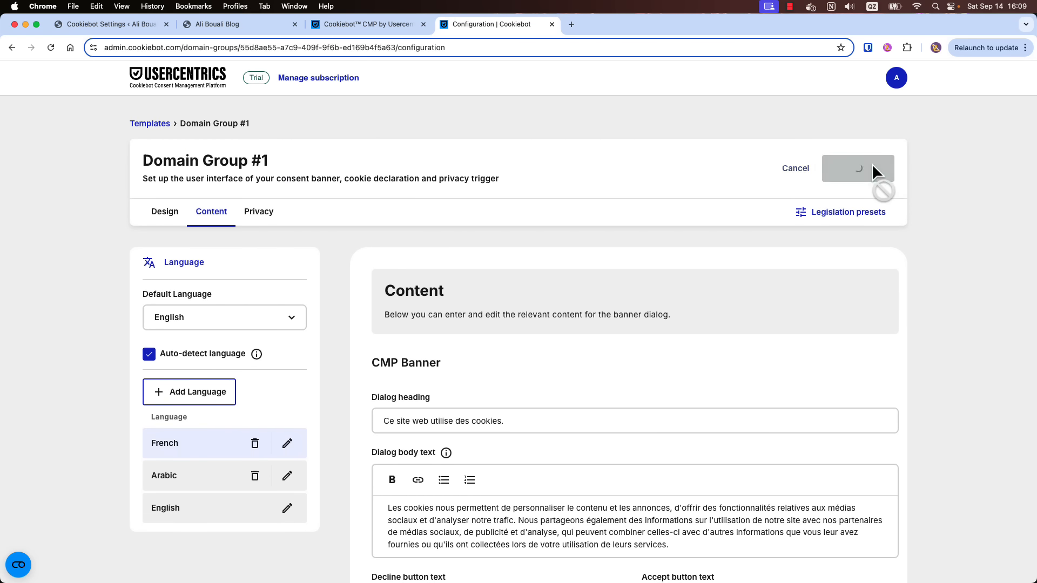
# - Reload the blog in the incognito window and check the language of the consent banner
pyautogui.hotkey('ctrl', 'Up')
pyautogui.click(411, 278)
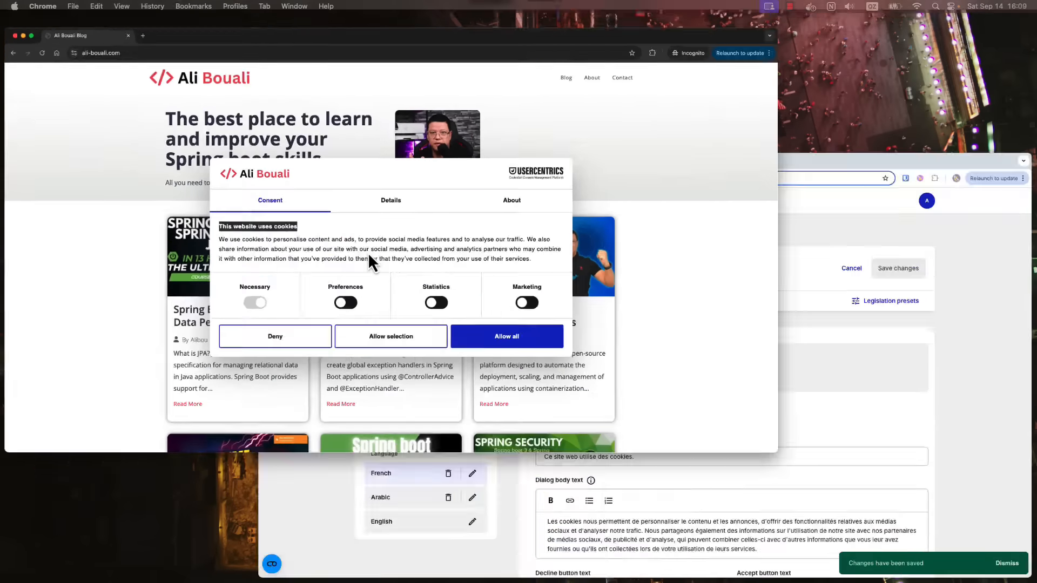
pyautogui.press('super+r')
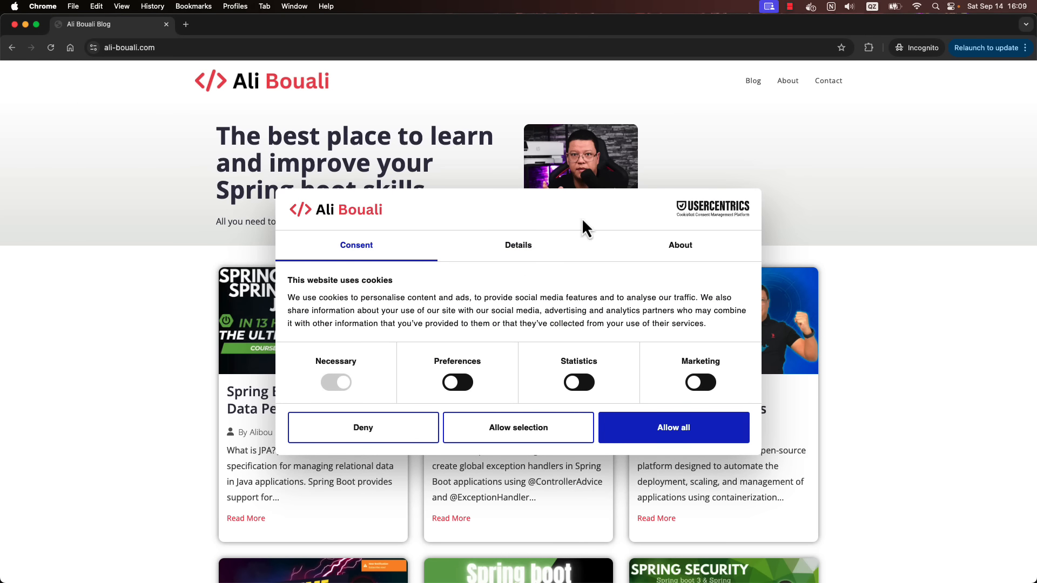
pyautogui.scroll(-1, 537, 332)
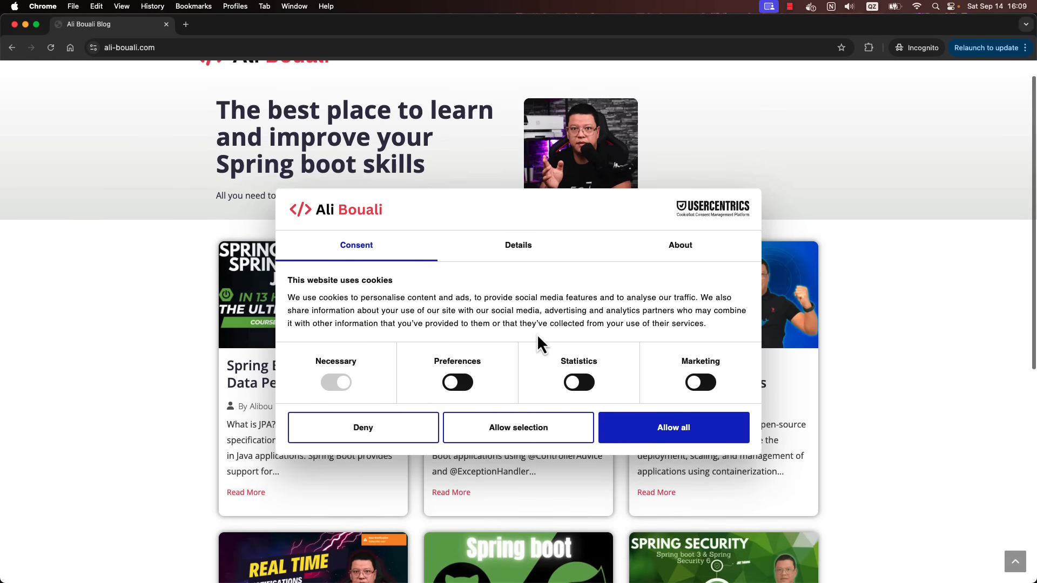
pyautogui.scroll(1, 536, 333)
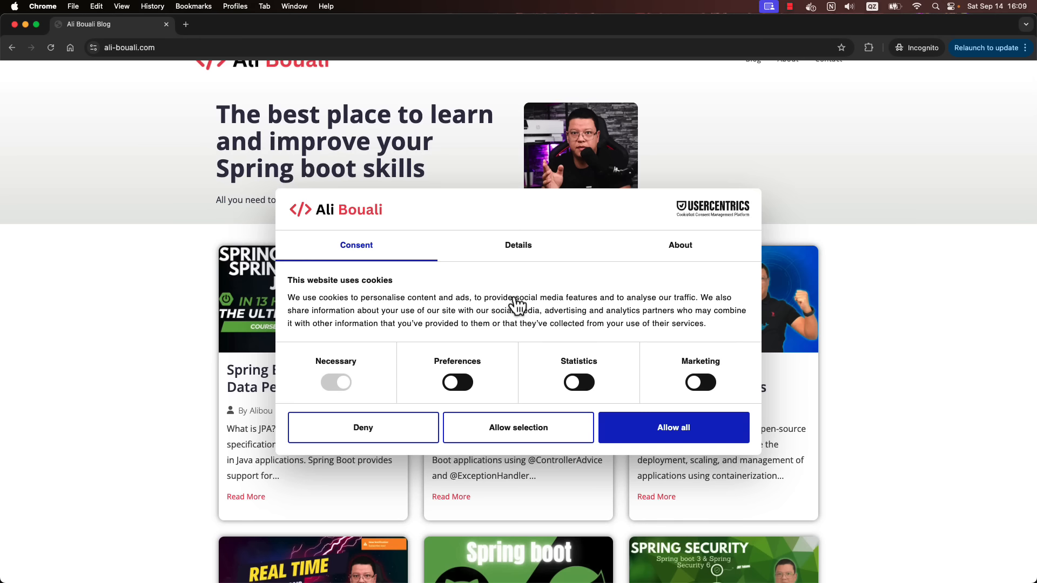
# - Turn off automatic language detection for the domain group's banner content and save the changes
pyautogui.hotkey('ctrl', 'Up')
pyautogui.click(215, 206)
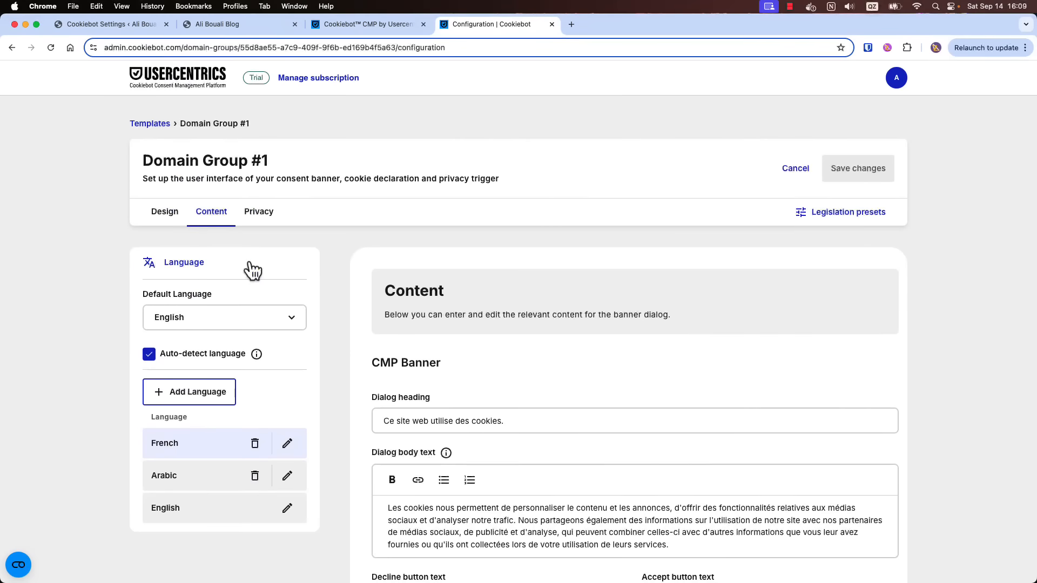
pyautogui.click(149, 354)
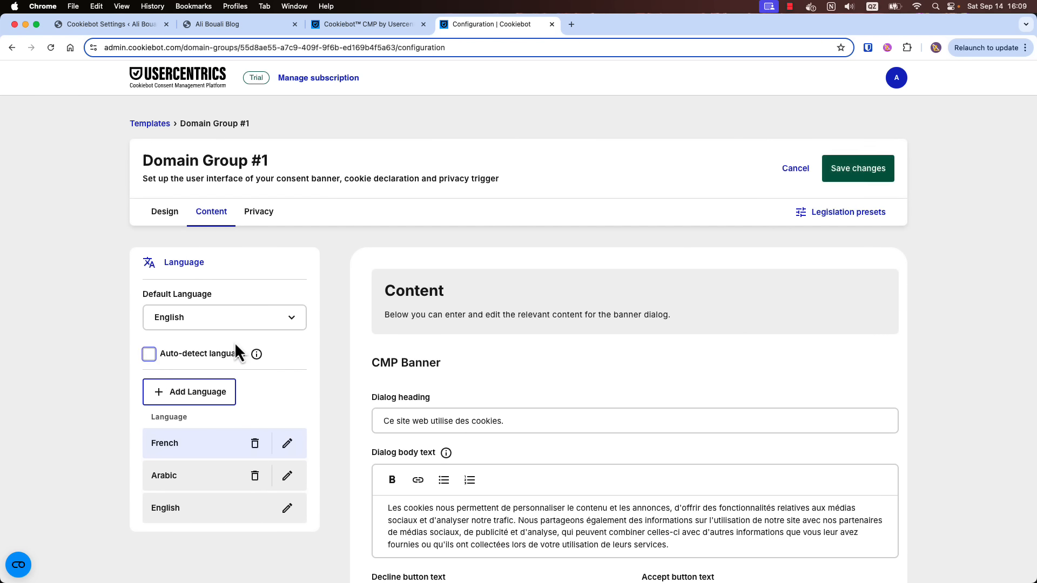
pyautogui.click(845, 170)
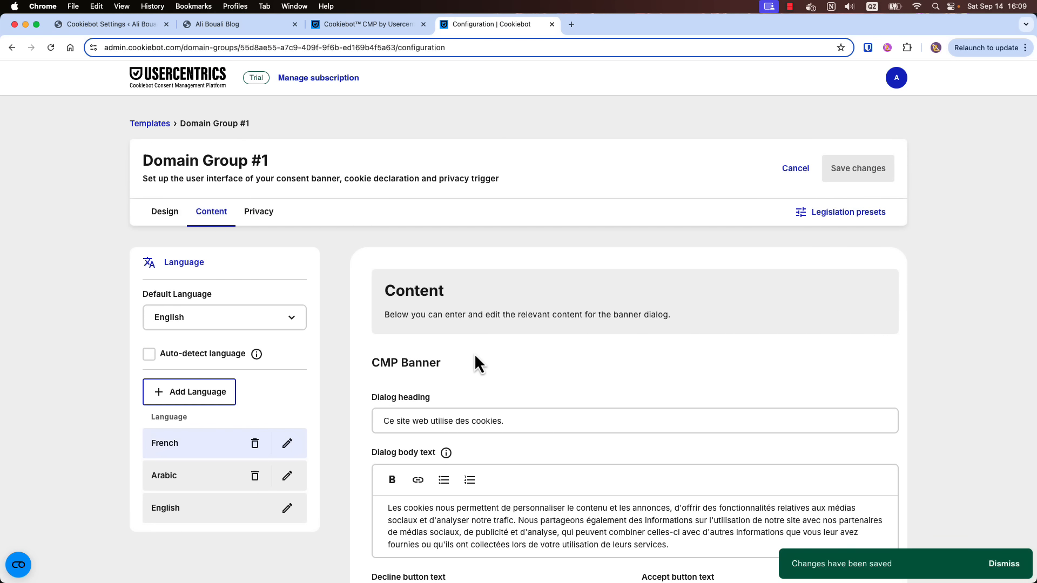
# - Return to the blog's incognito window and check the consent banner with language auto-detection off
pyautogui.hotkey('ctrl', 'Up')
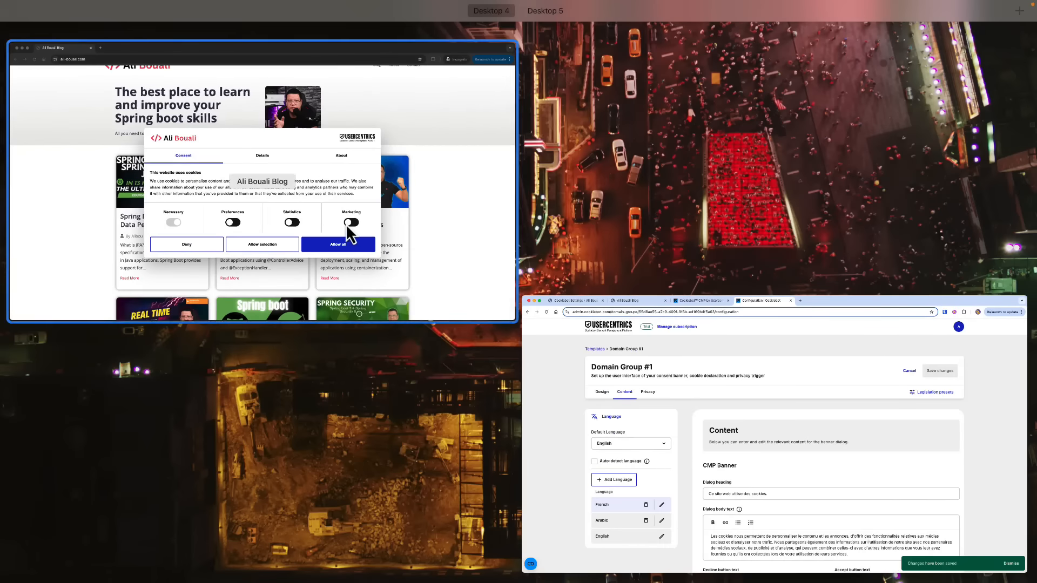
pyautogui.click(346, 240)
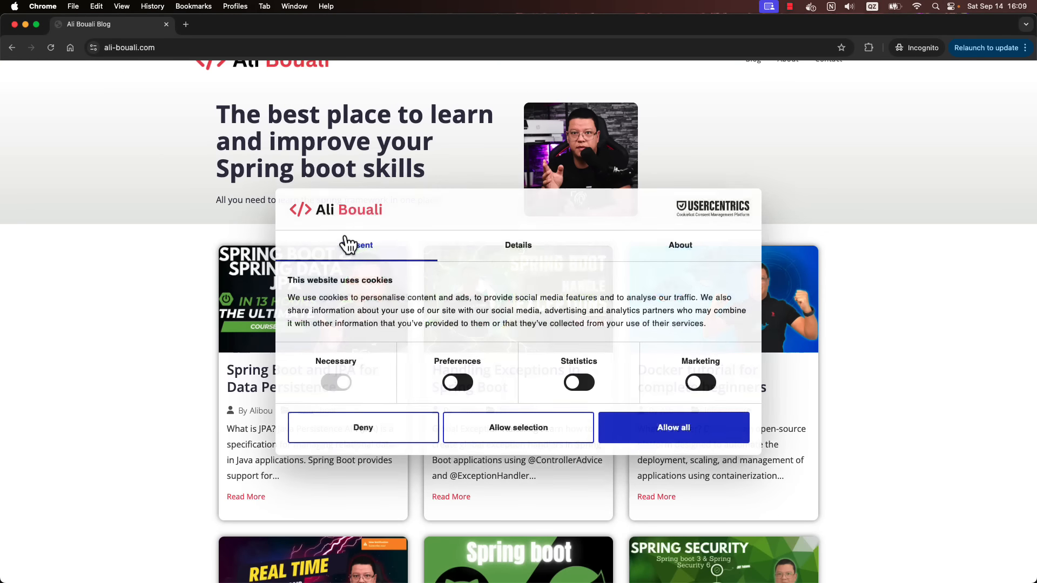
pyautogui.scroll(-2, 484, 308)
pyautogui.scroll(2, 484, 306)
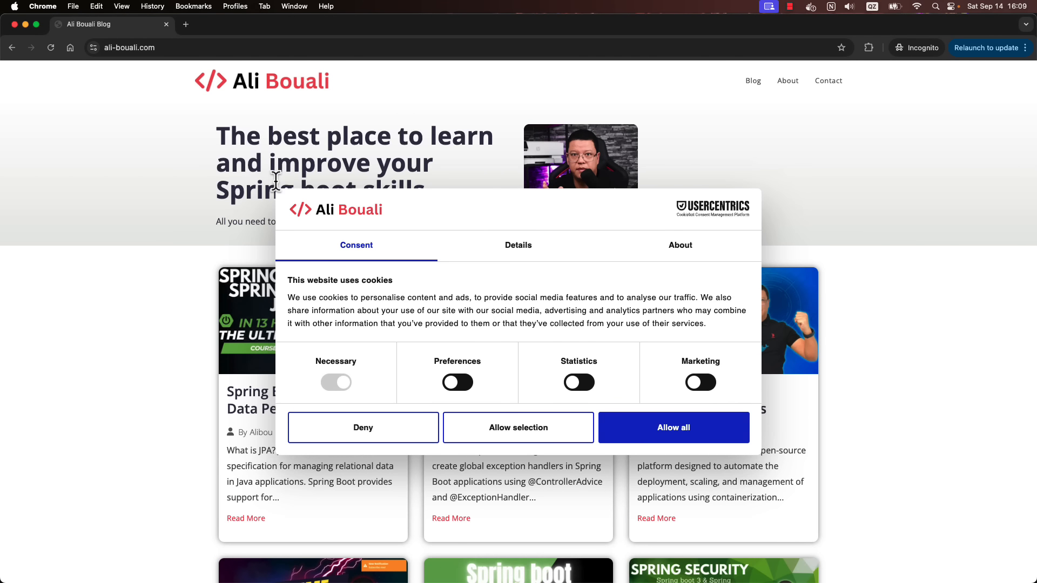
# - Turn automatic language detection back on in the domain group's banner content and save the changes
pyautogui.hotkey('ctrl', 'Up')
pyautogui.click(181, 192)
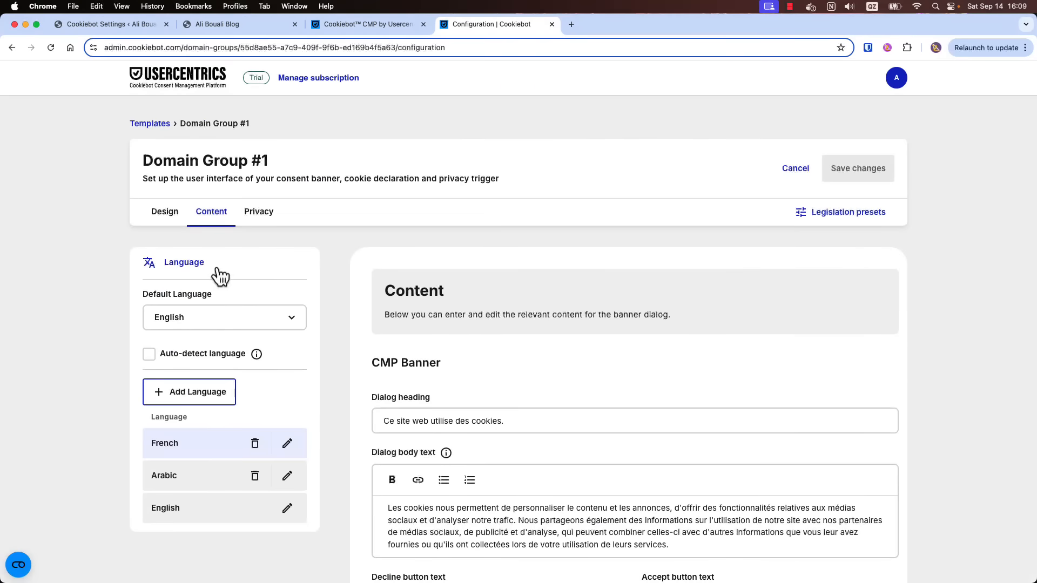
pyautogui.click(148, 355)
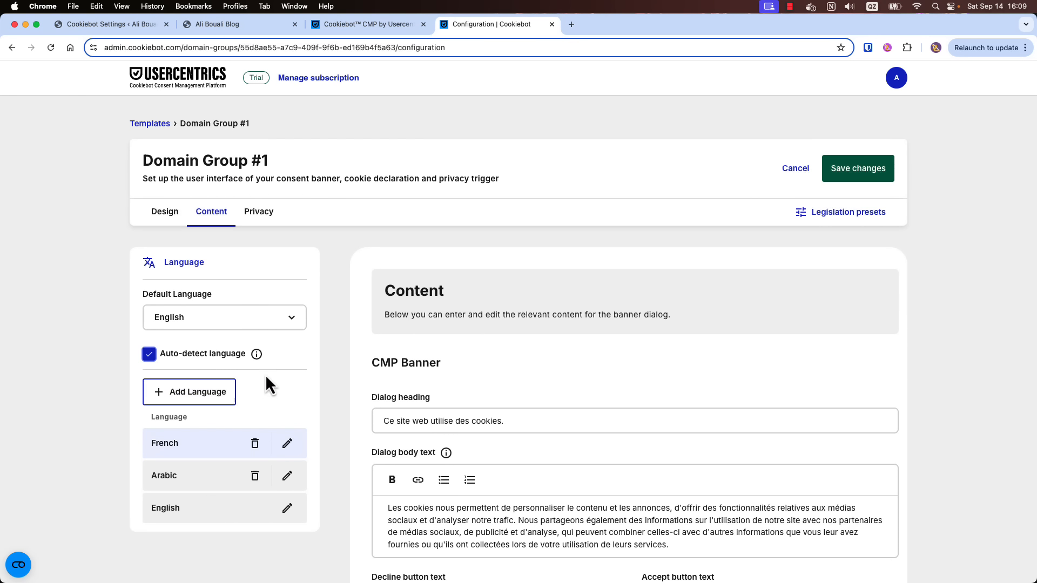
pyautogui.click(851, 176)
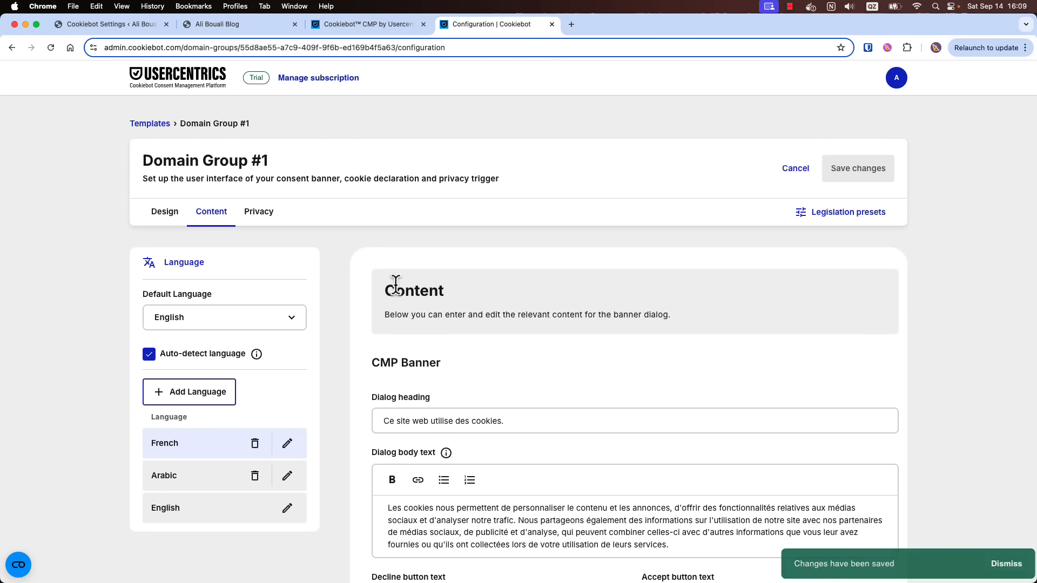
# - Review the privacy trigger settings in the domain group, toggle the privacy button to compare the previews and leave it turned off
pyautogui.click(275, 215)
pyautogui.scroll(-2, 520, 372)
pyautogui.scroll(-1, 520, 372)
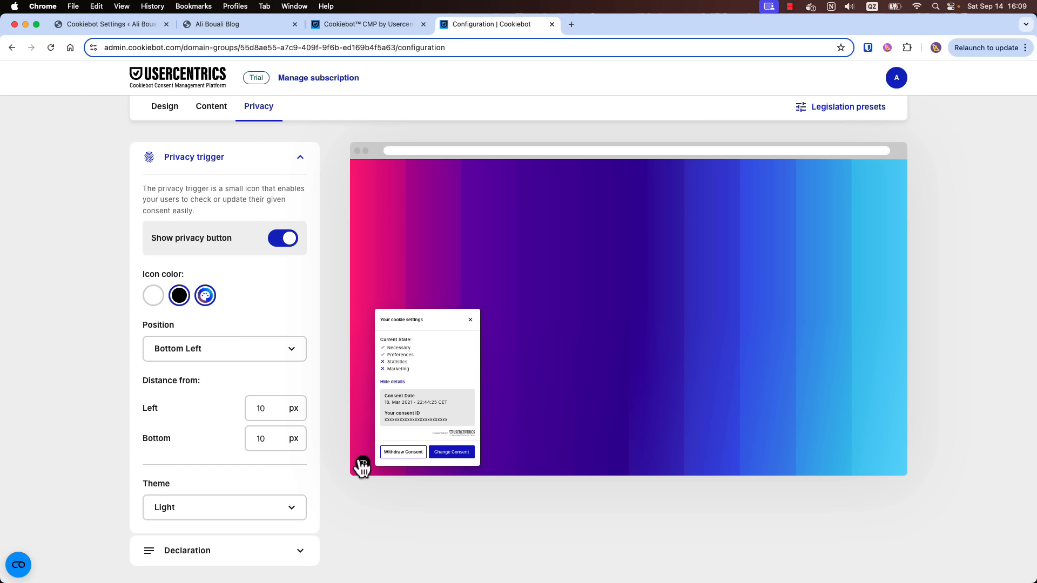
pyautogui.click(286, 241)
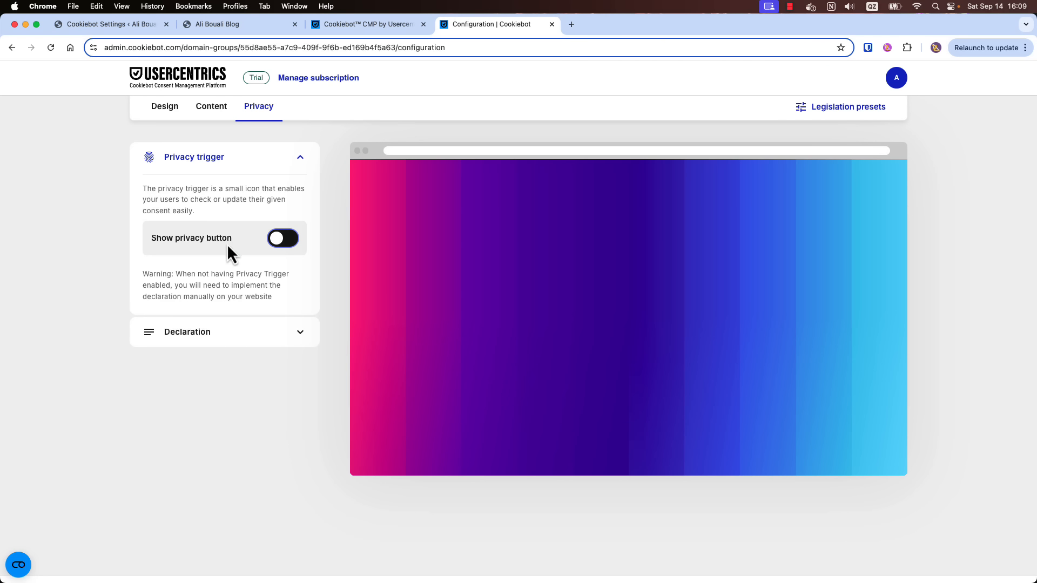
pyautogui.click(287, 242)
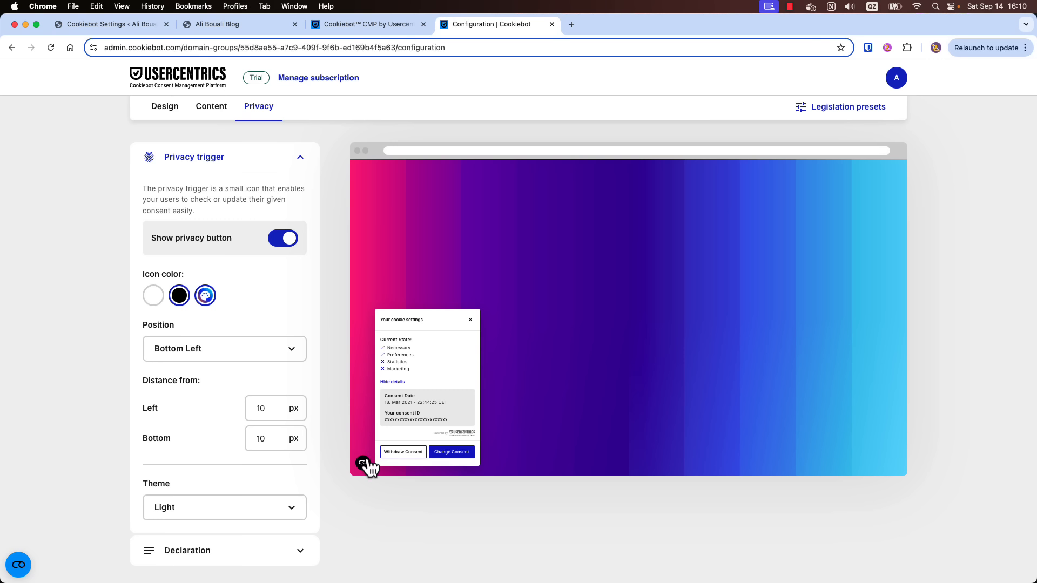
pyautogui.click(285, 239)
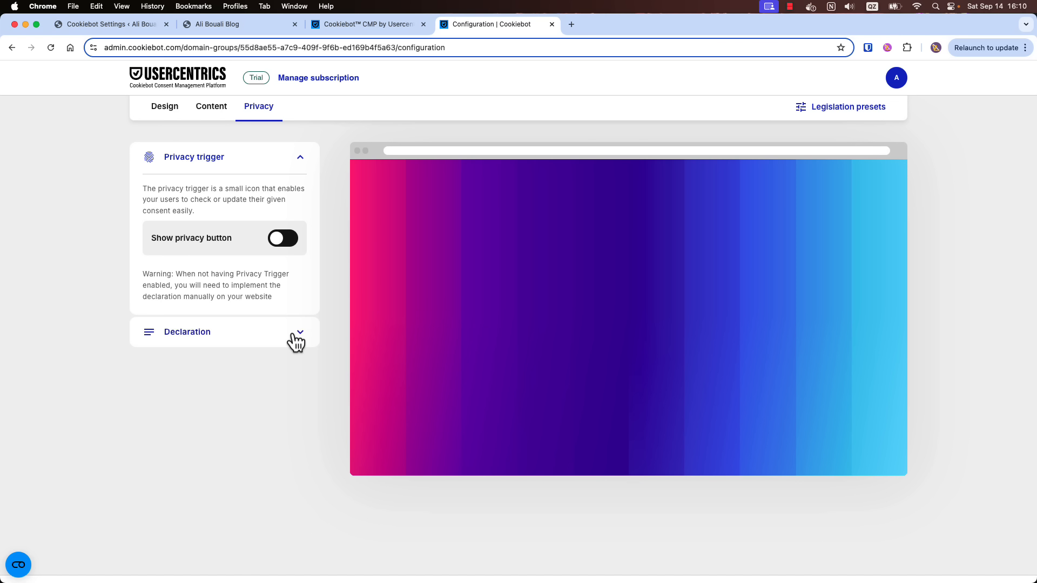
# - Turn the privacy button on, preview it in each corner position, and set its position back to Bottom Left
pyautogui.click(284, 240)
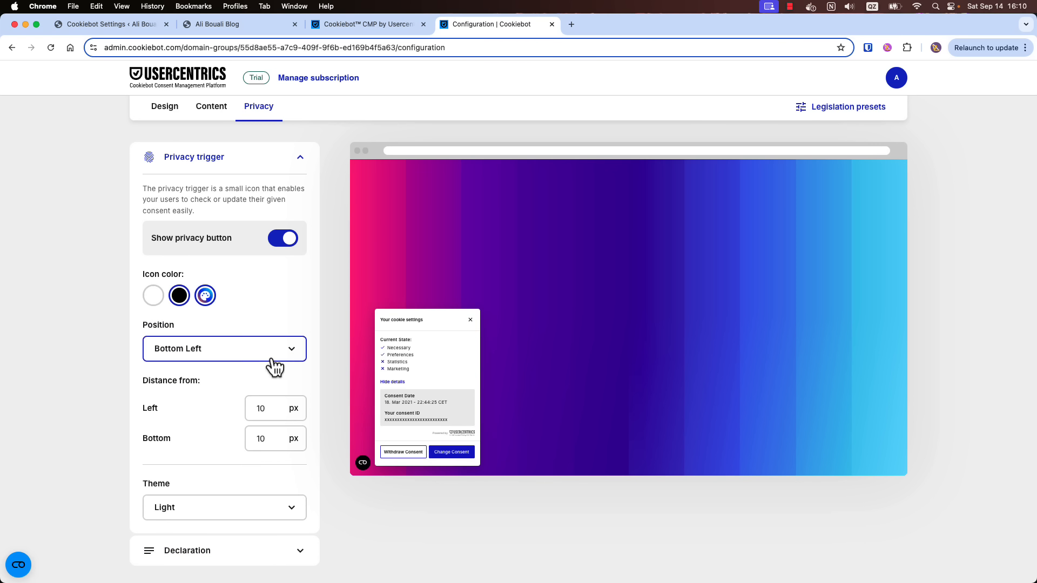
pyautogui.click(244, 359)
pyautogui.click(204, 404)
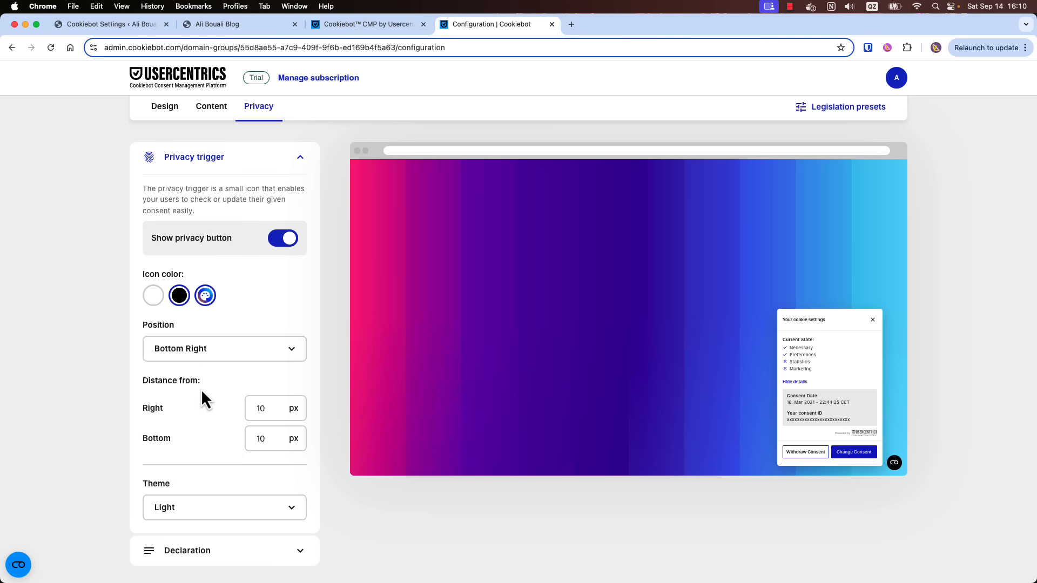
pyautogui.click(216, 350)
pyautogui.click(184, 435)
pyautogui.click(222, 355)
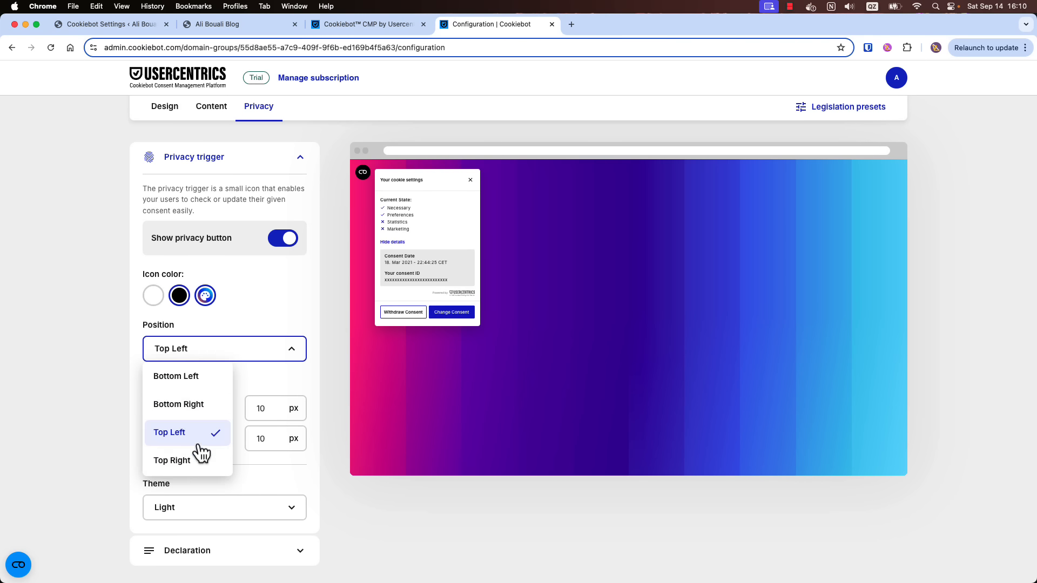
pyautogui.click(204, 456)
pyautogui.click(201, 353)
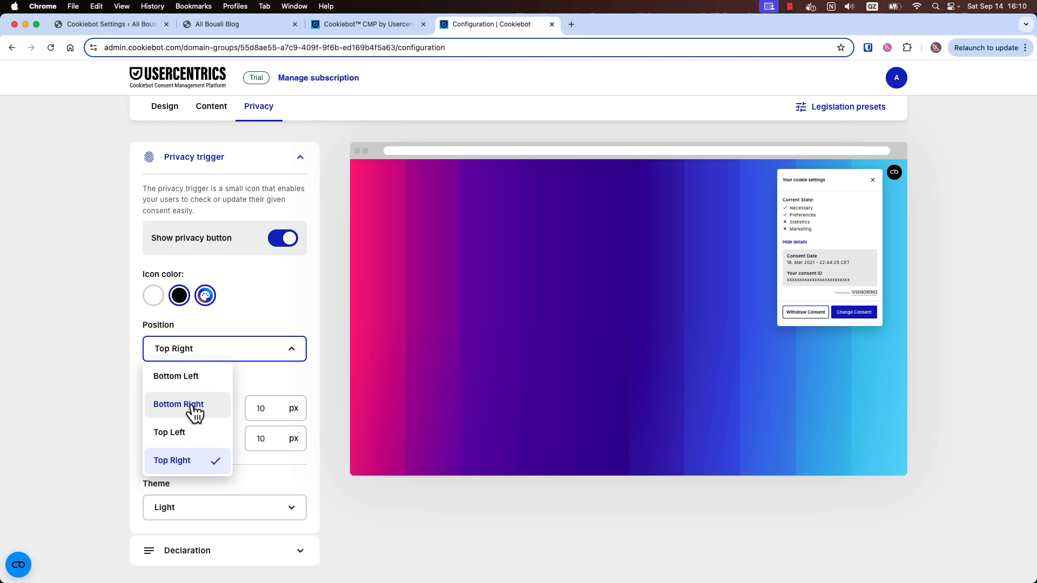
pyautogui.click(176, 376)
# - Preview the privacy trigger's Dark theme, set it back to Light, and look at the declaration settings before returning to the design settings
pyautogui.scroll(-2, 393, 524)
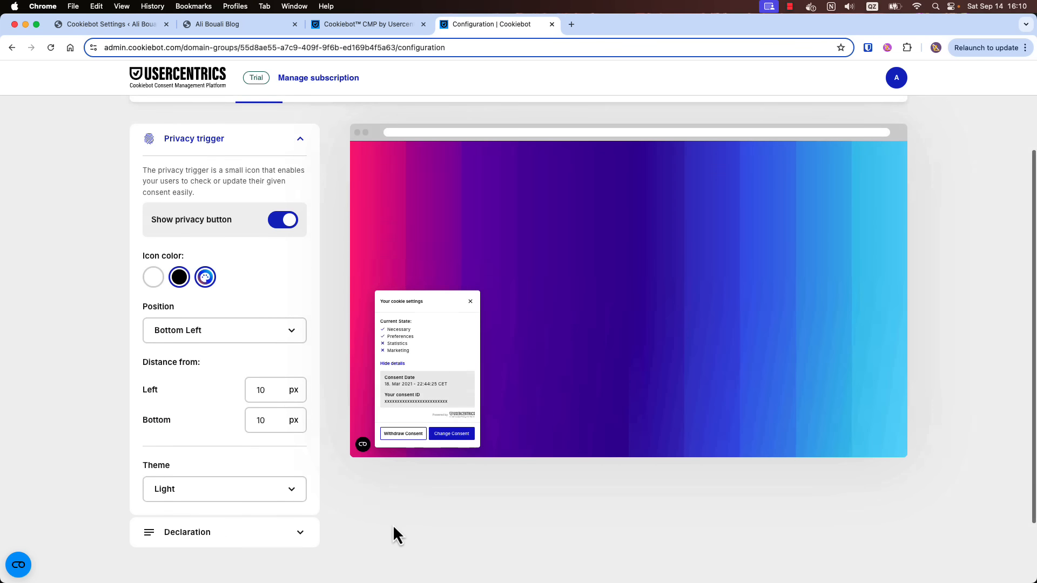
pyautogui.click(242, 460)
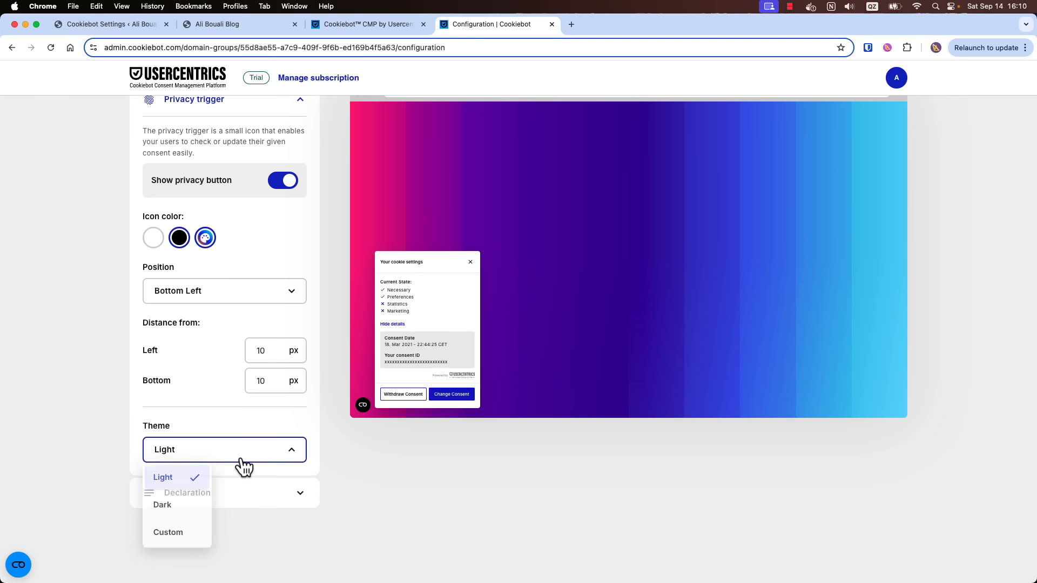
pyautogui.click(169, 512)
pyautogui.click(189, 460)
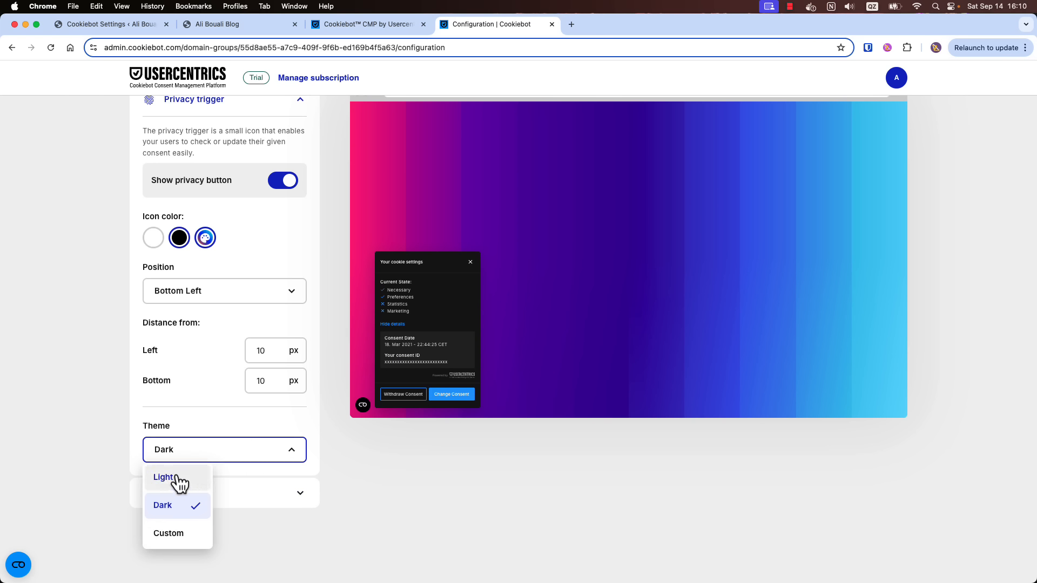
pyautogui.click(176, 483)
pyautogui.click(248, 506)
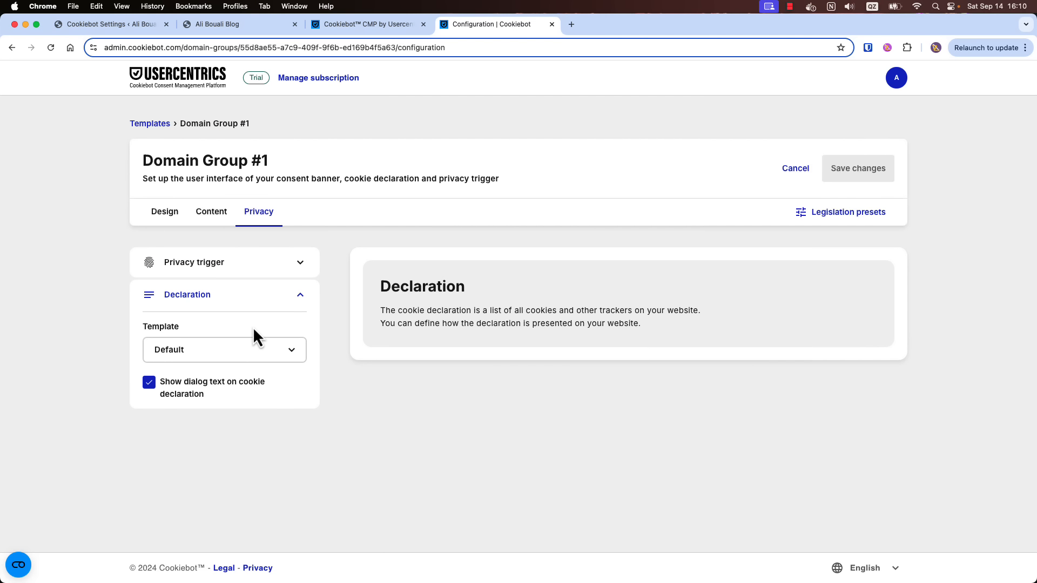
pyautogui.click(163, 215)
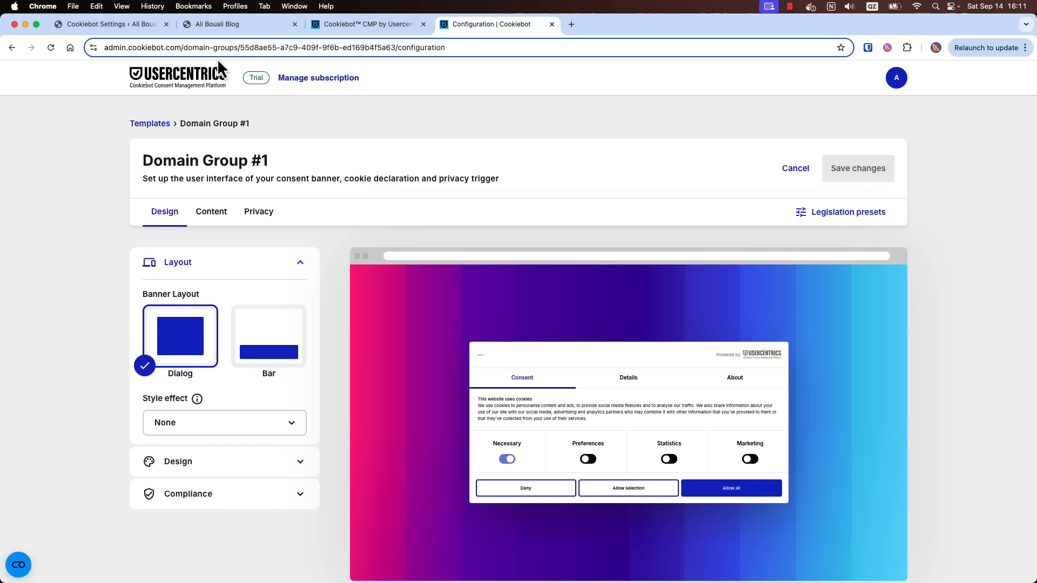
# - Switch to the blog's WordPress Cookiebot settings and highlight the connected Domain Group ID
pyautogui.click(129, 24)
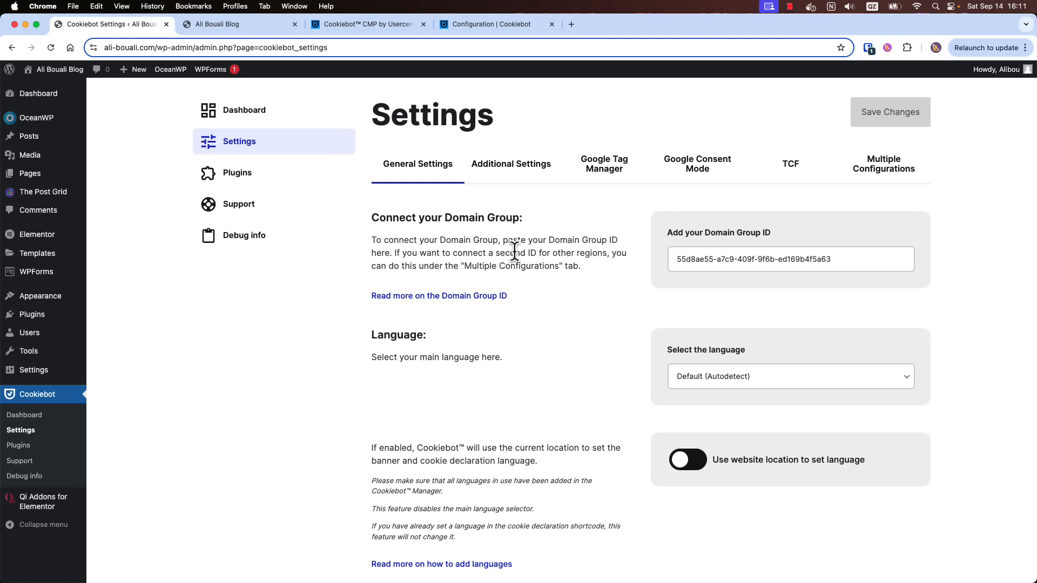
pyautogui.moveTo(850, 260); pyautogui.dragTo(671, 256)
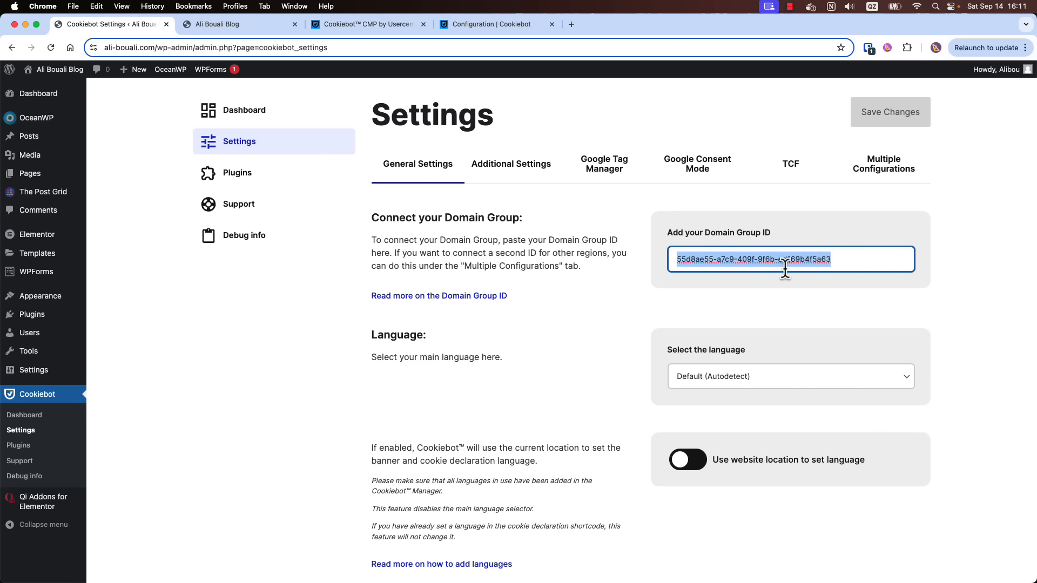
pyautogui.moveTo(844, 261); pyautogui.dragTo(674, 257)
# - Go to the Implementation page in the Cookiebot admin and highlight the domain group ID under Installation guides
pyautogui.click(478, 26)
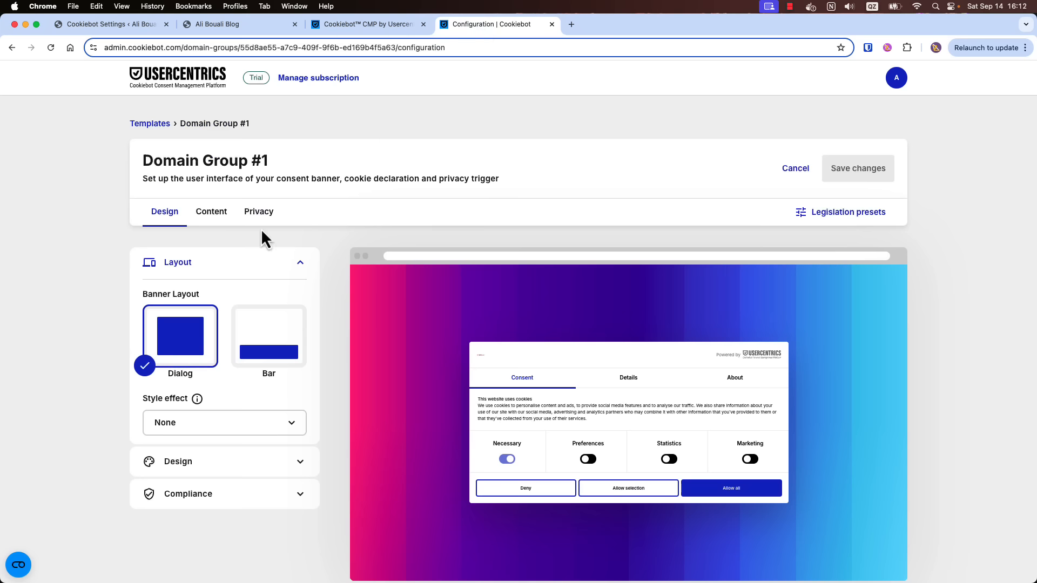
pyautogui.click(177, 78)
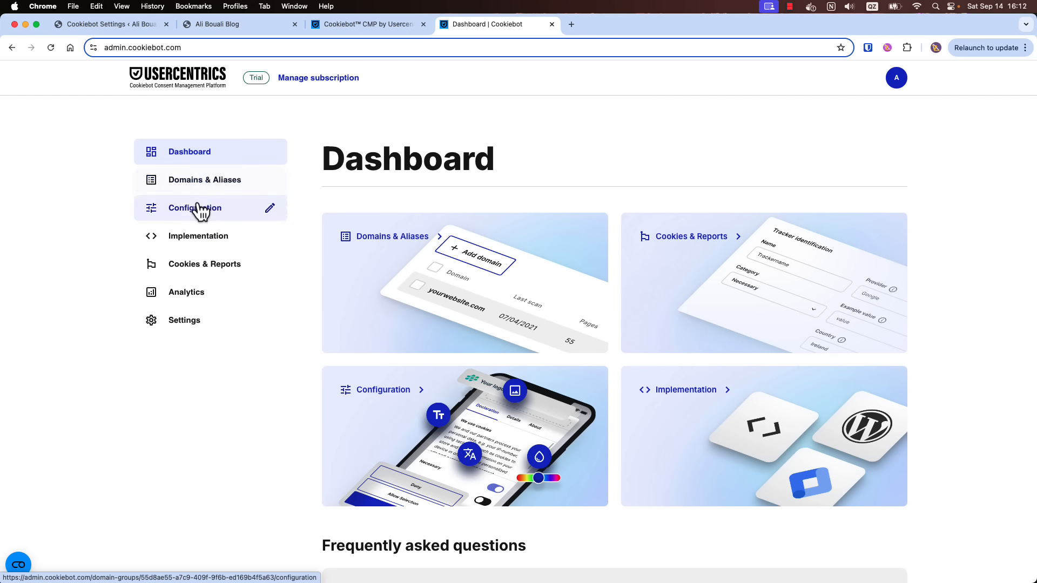
pyautogui.click(198, 240)
pyautogui.scroll(-8, 583, 382)
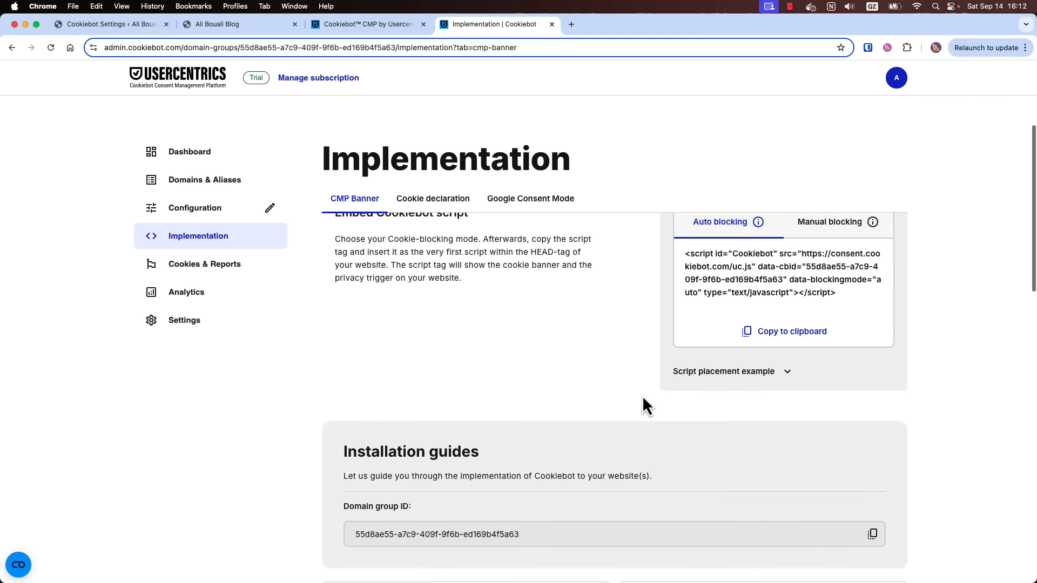
pyautogui.moveTo(564, 395); pyautogui.dragTo(331, 398)
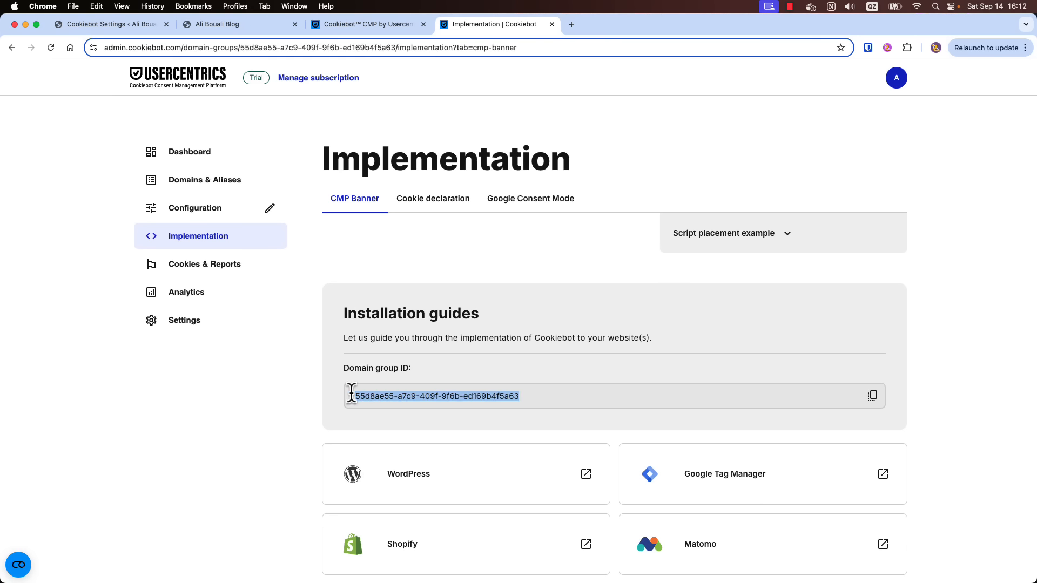
# - Return to the WordPress Cookiebot settings and check the Domain Group ID field used for connecting the plugin
pyautogui.click(118, 7)
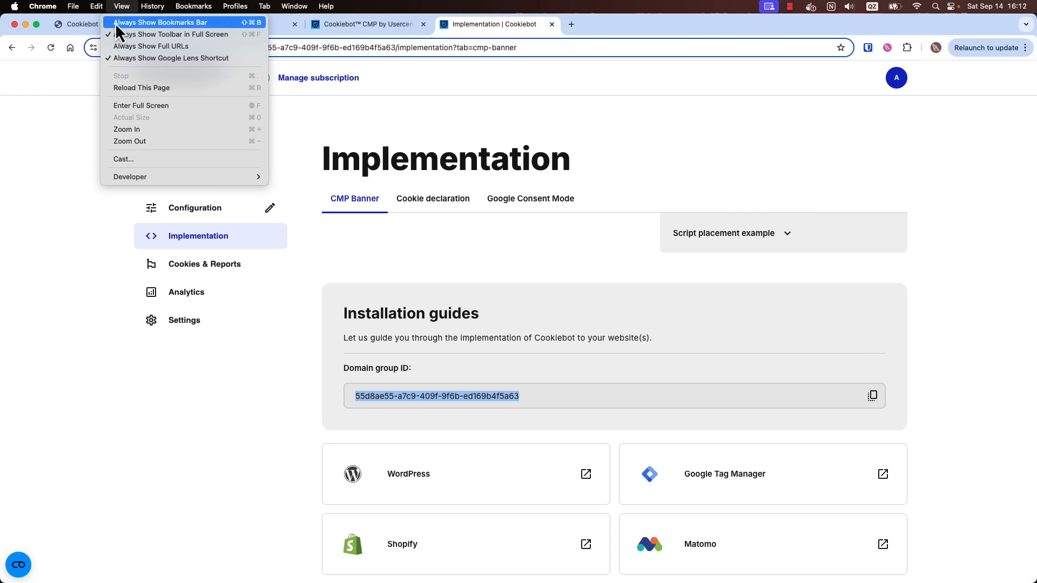
pyautogui.click(79, 22)
pyautogui.click(111, 24)
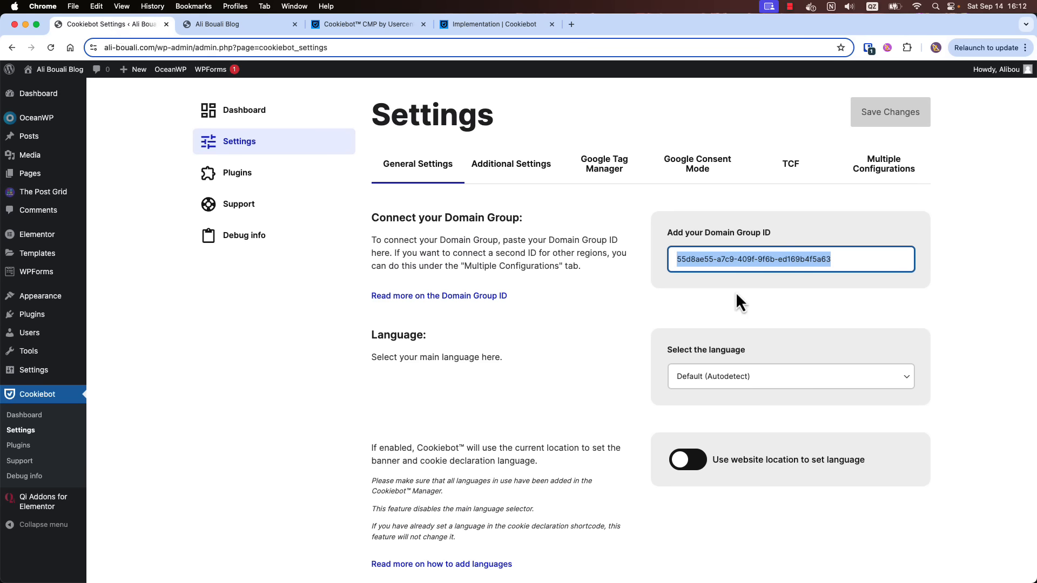
pyautogui.click(769, 259)
pyautogui.hotkey('ctrl', 'a')
pyautogui.click(570, 365)
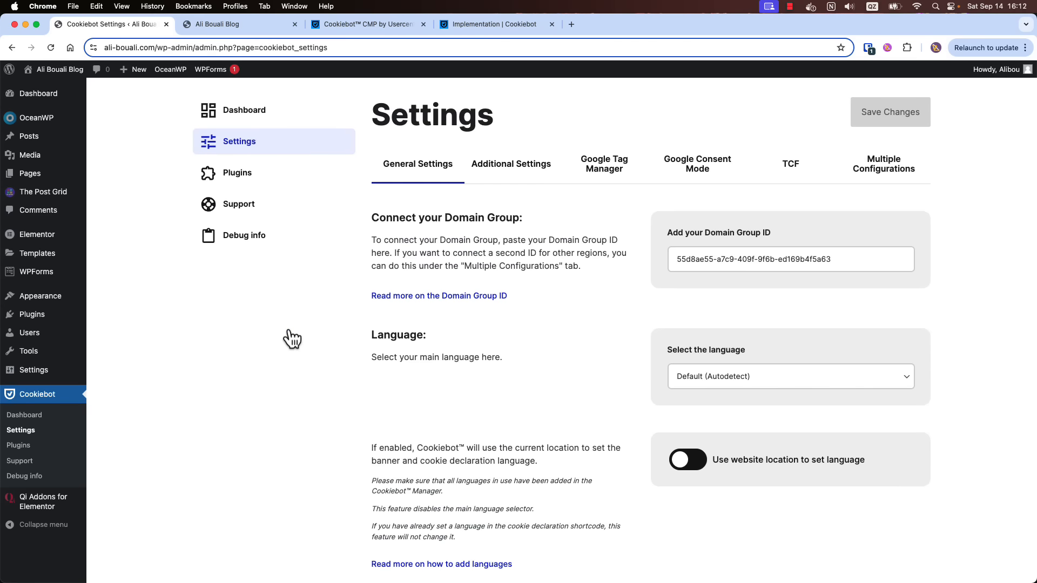
# - In the blog's incognito window, enable only the Statistics cookies besides the necessary ones and submit the selection
pyautogui.hotkey('ctrl', 'Up')
pyautogui.click(270, 229)
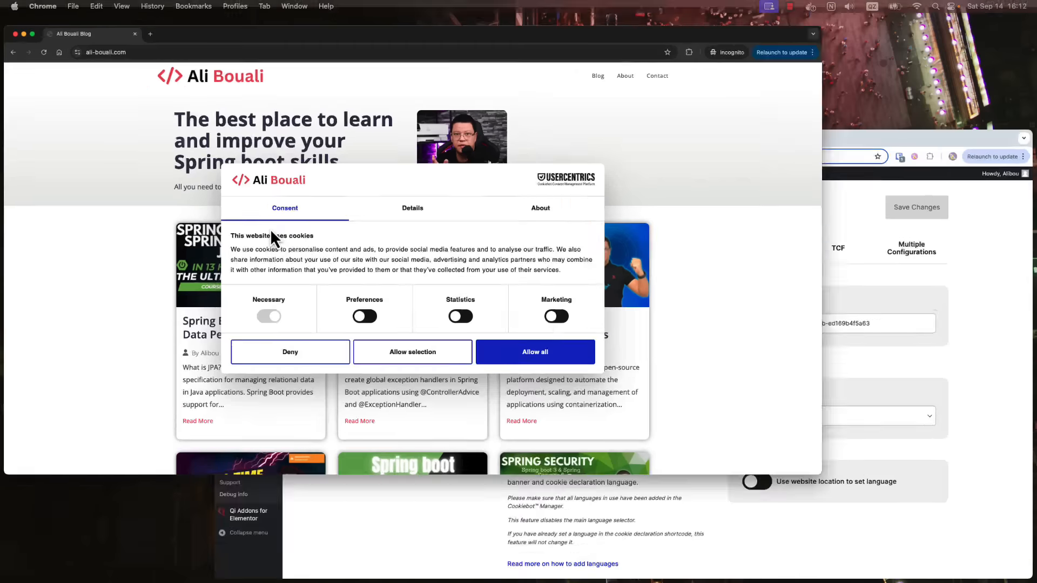
pyautogui.click(578, 384)
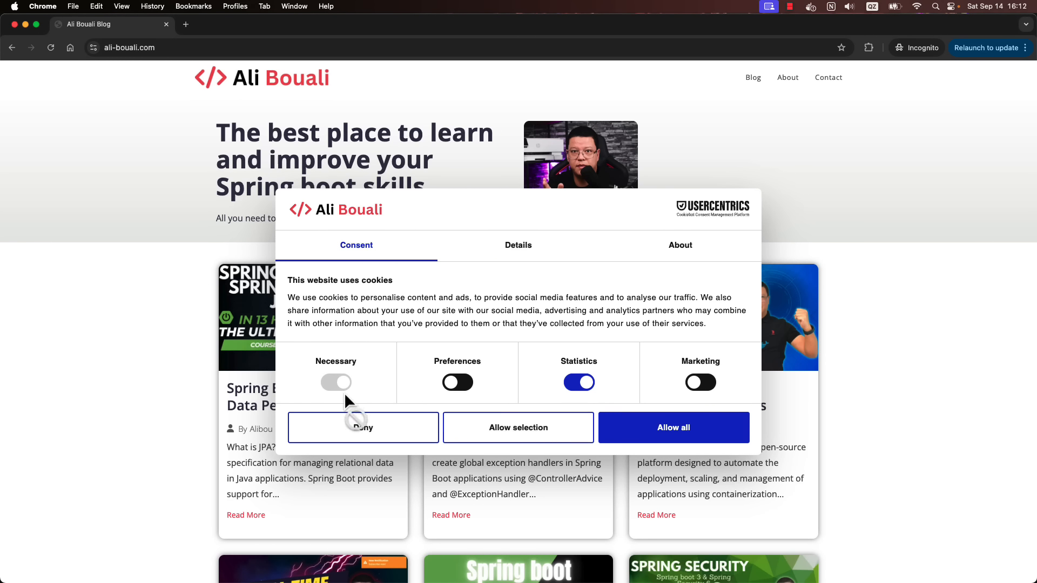
pyautogui.click(516, 440)
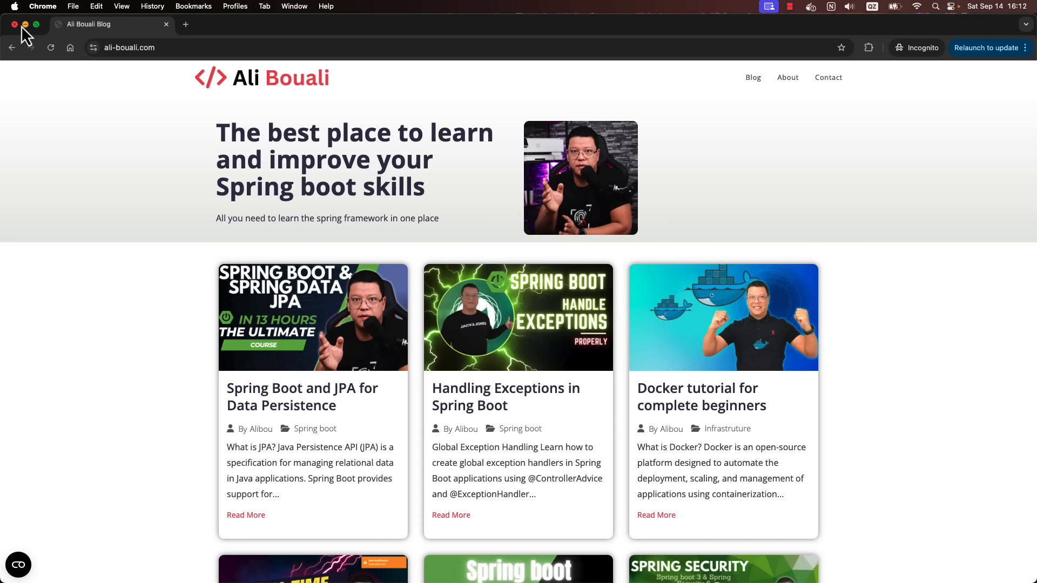
# - Reload the blog in a fresh incognito window and deny all optional cookies in the consent banner
pyautogui.click(16, 24)
pyautogui.press('super+shift+n')
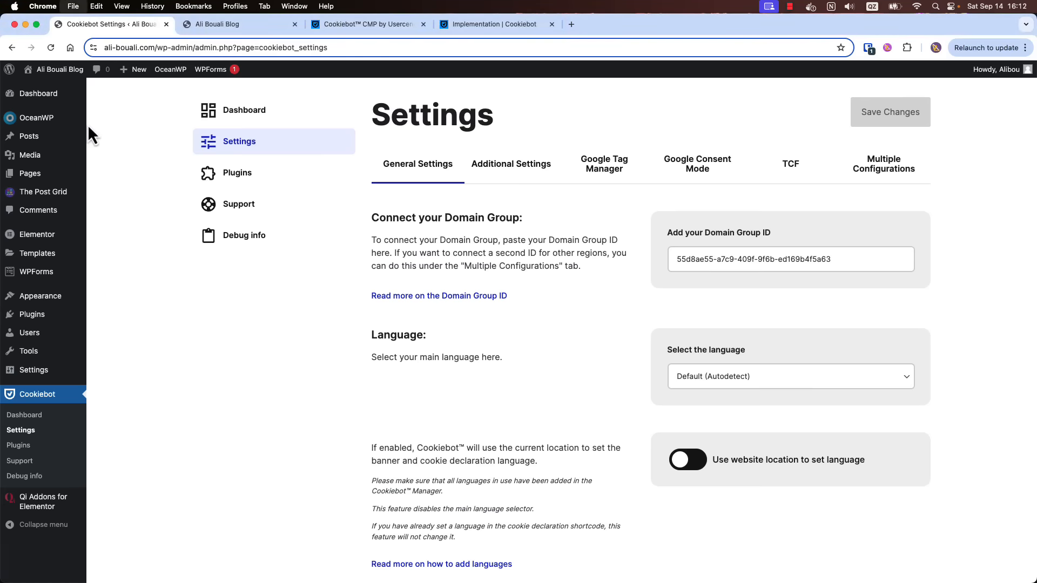
pyautogui.write('ali-bouali.com')
pyautogui.press('Return')
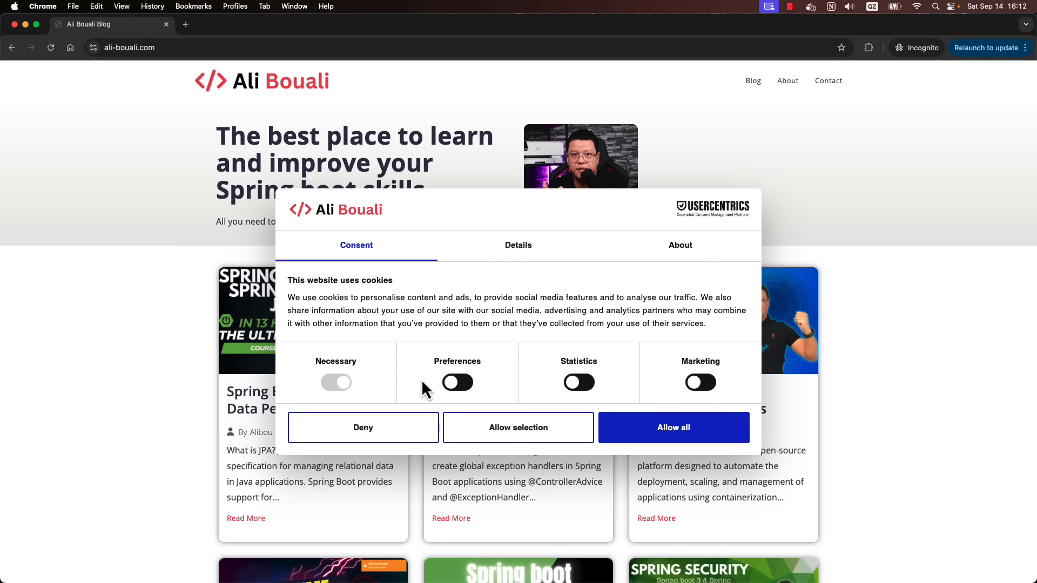
pyautogui.click(347, 435)
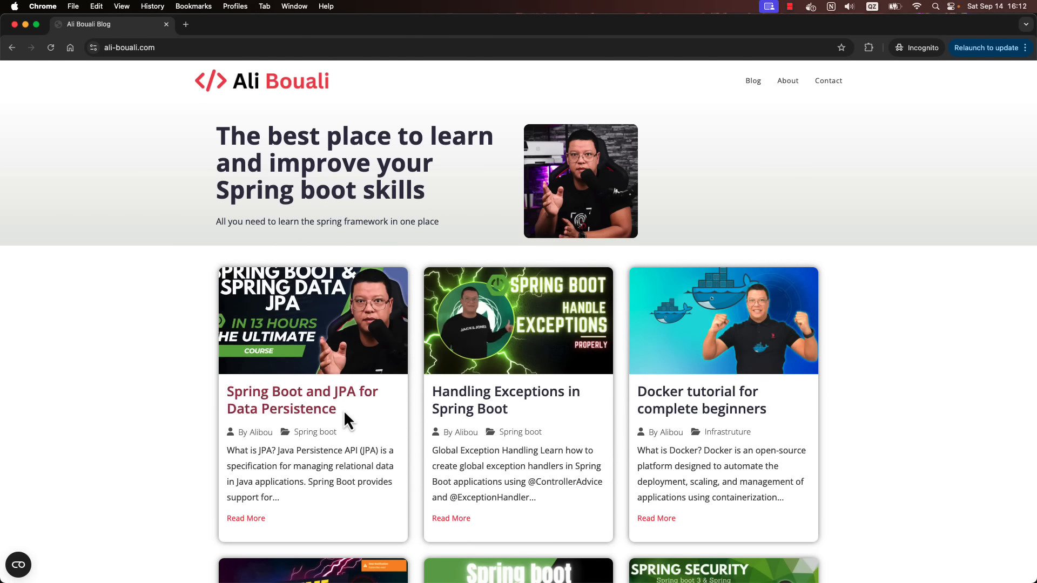
# - Load the blog in another fresh incognito window, enable Preferences cookies in the consent banner and allow the selection
pyautogui.click(14, 25)
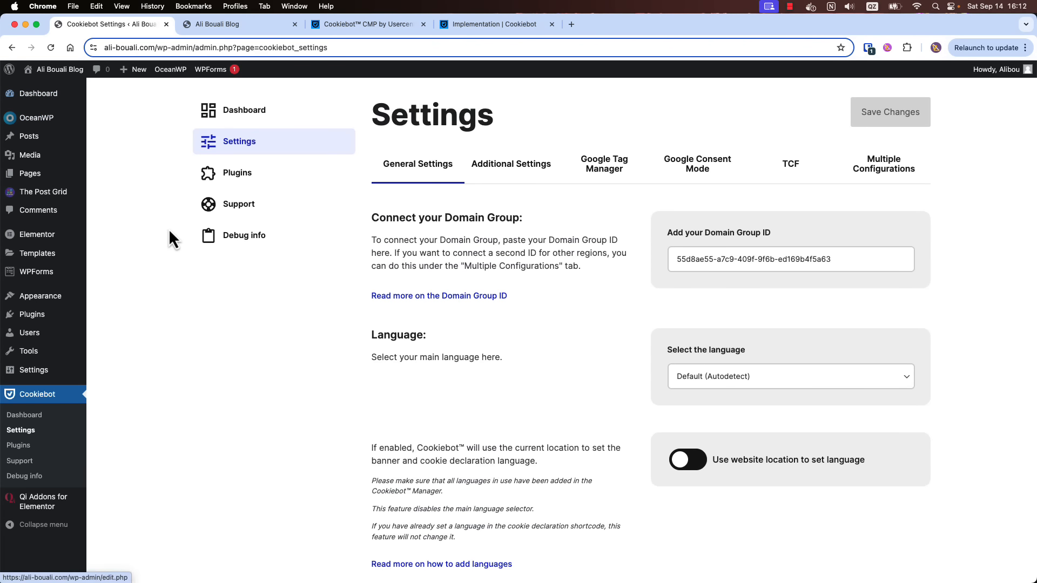
pyautogui.press('super+shift+n')
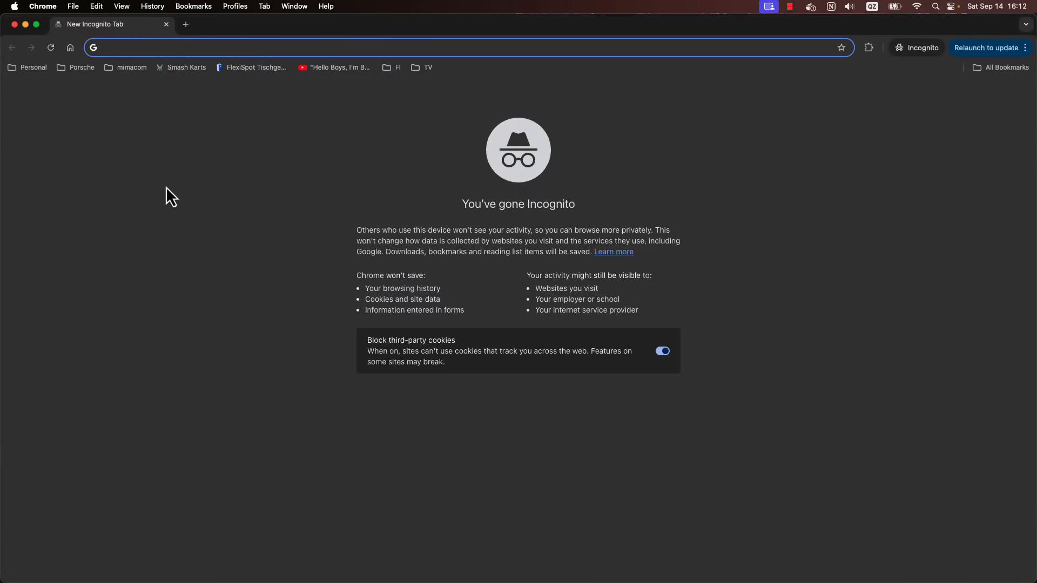
pyautogui.write('ali-bouali.com')
pyautogui.press('Return')
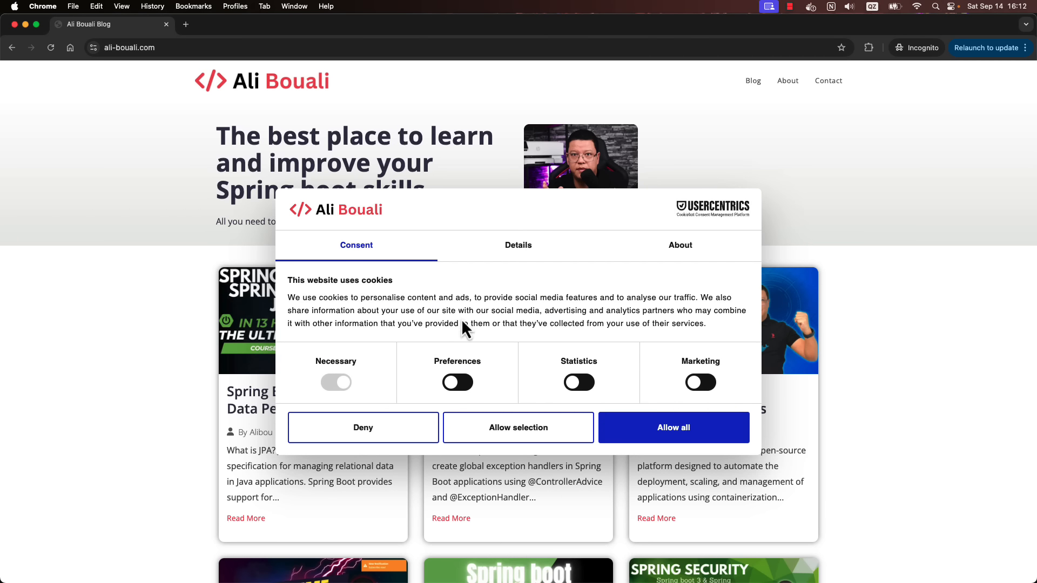
pyautogui.scroll(-3, 461, 319)
pyautogui.scroll(3, 461, 319)
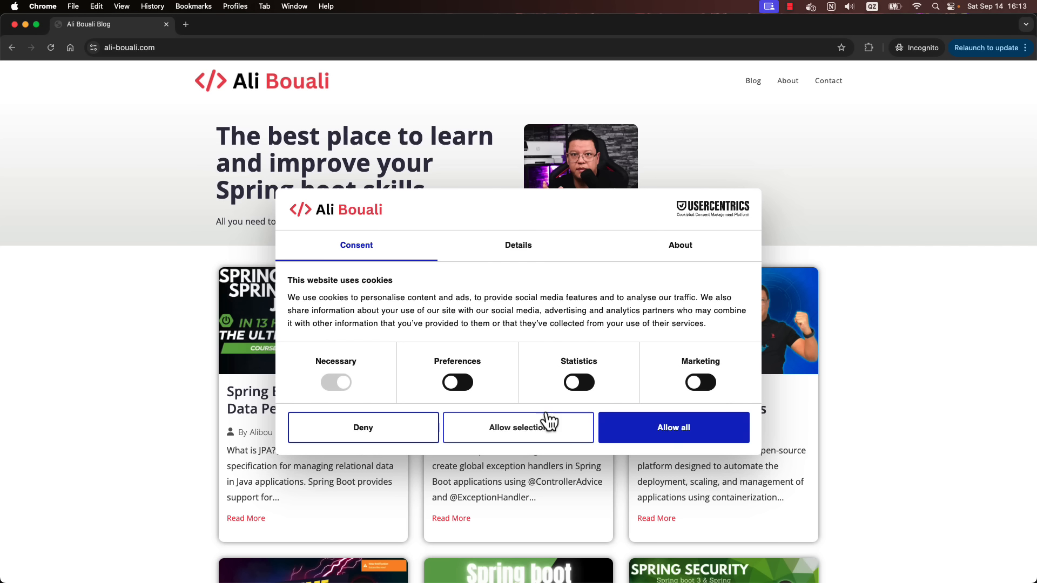
pyautogui.click(456, 383)
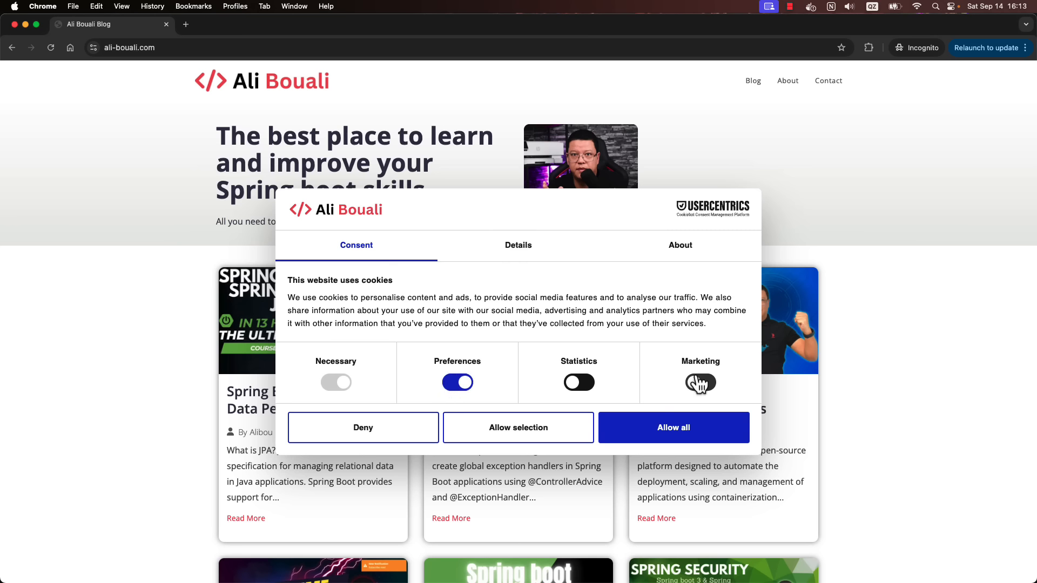
pyautogui.click(499, 428)
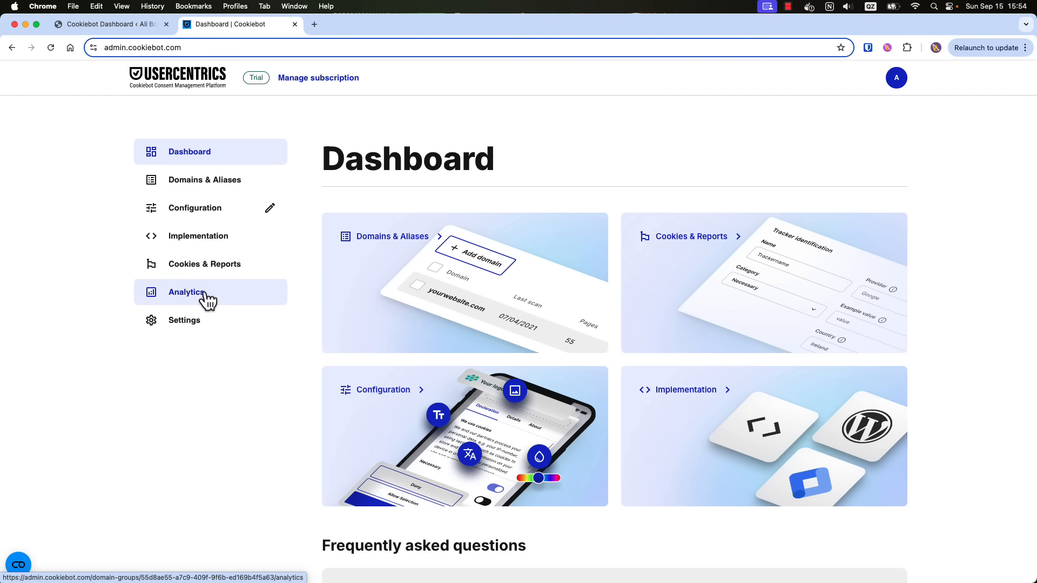
# - Open the Cookiebot Analytics page and review the consent, opt-in and opt-out totals and their chart
pyautogui.click(189, 302)
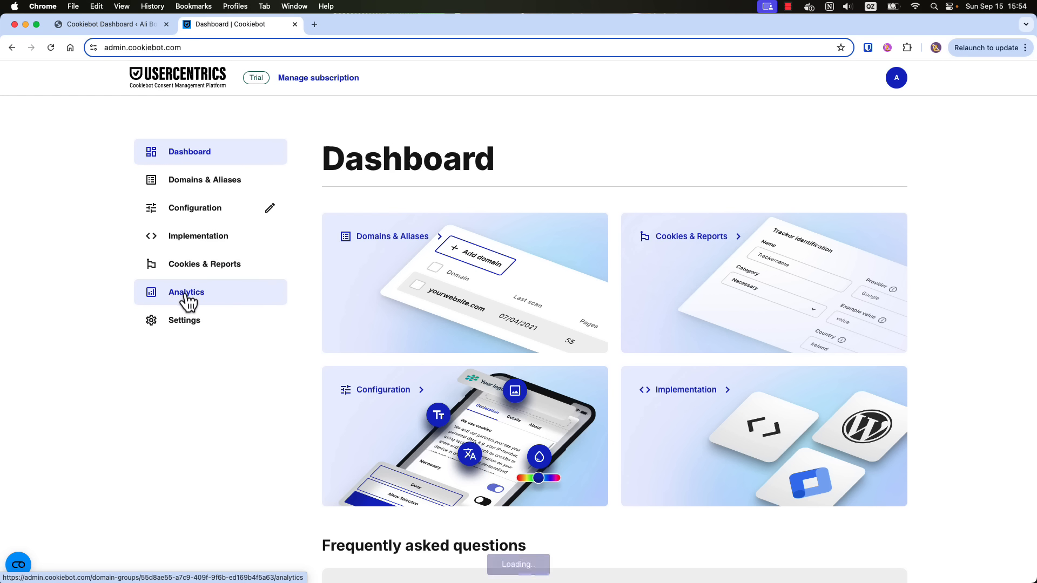
pyautogui.scroll(-2, 552, 258)
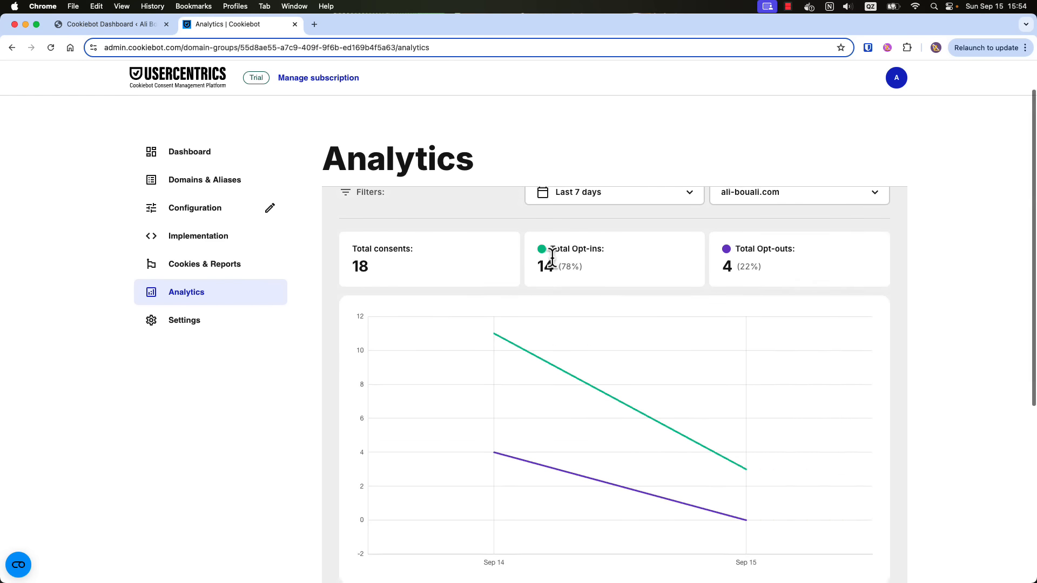
pyautogui.scroll(2, 552, 258)
pyautogui.scroll(-3, 553, 258)
pyautogui.scroll(2, 553, 258)
pyautogui.scroll(1, 553, 258)
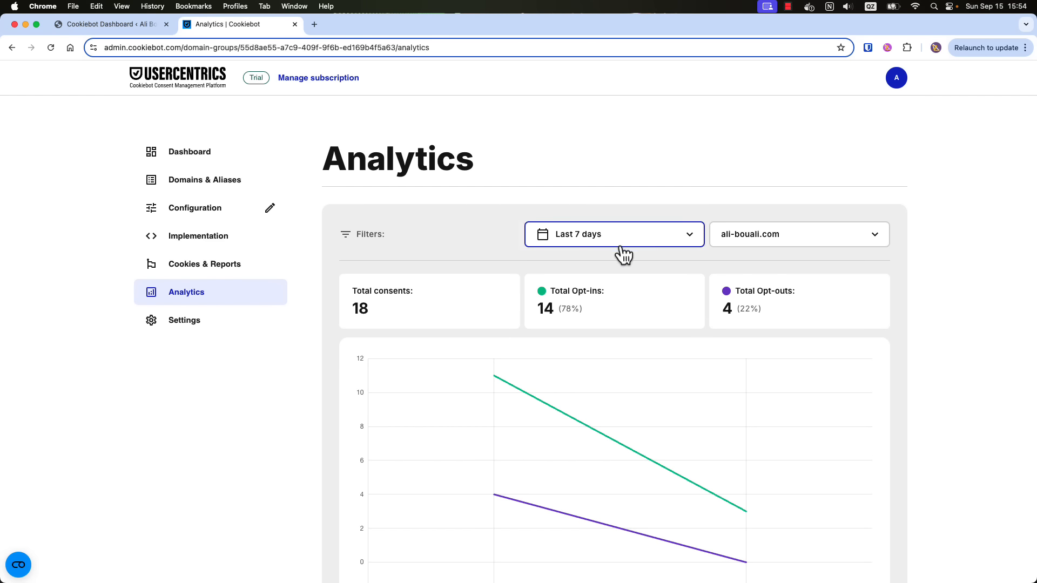
# - Examine the domain and date range filter options in Analytics, keep Last 7 days, and view the consent chart
pyautogui.click(757, 242)
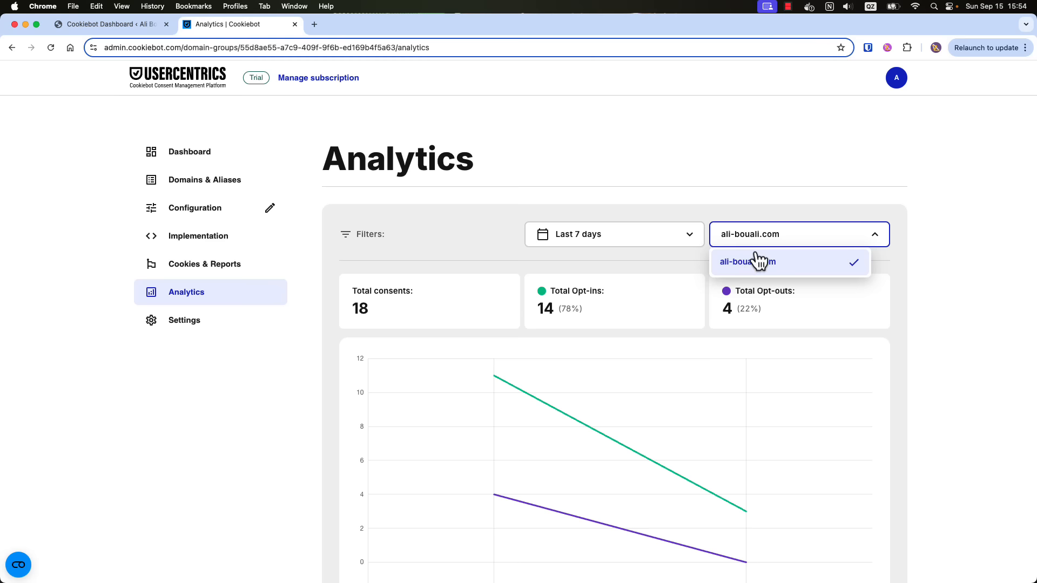
pyautogui.click(751, 237)
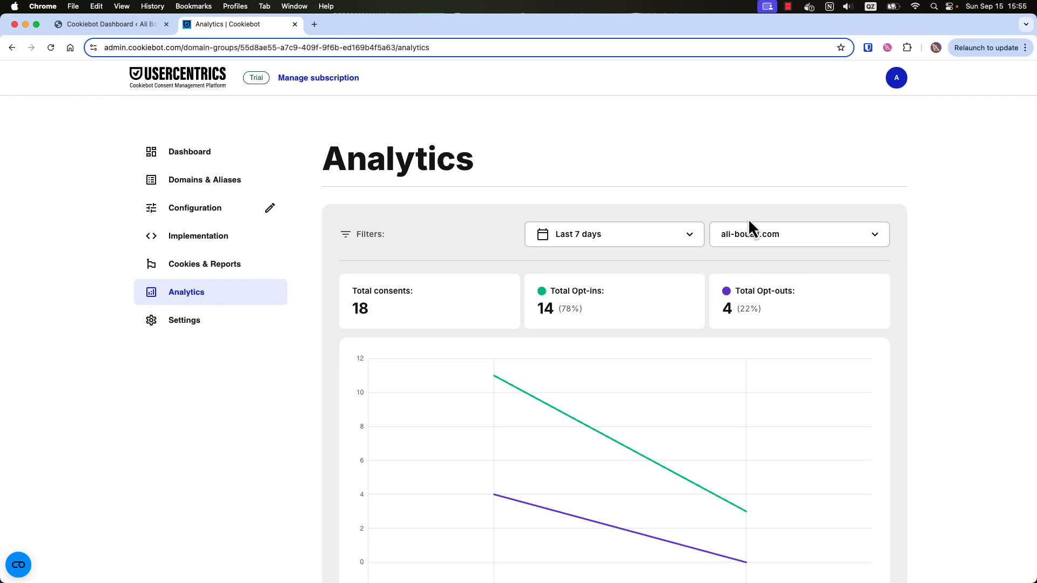
pyautogui.click(583, 242)
pyautogui.scroll(-5, 603, 339)
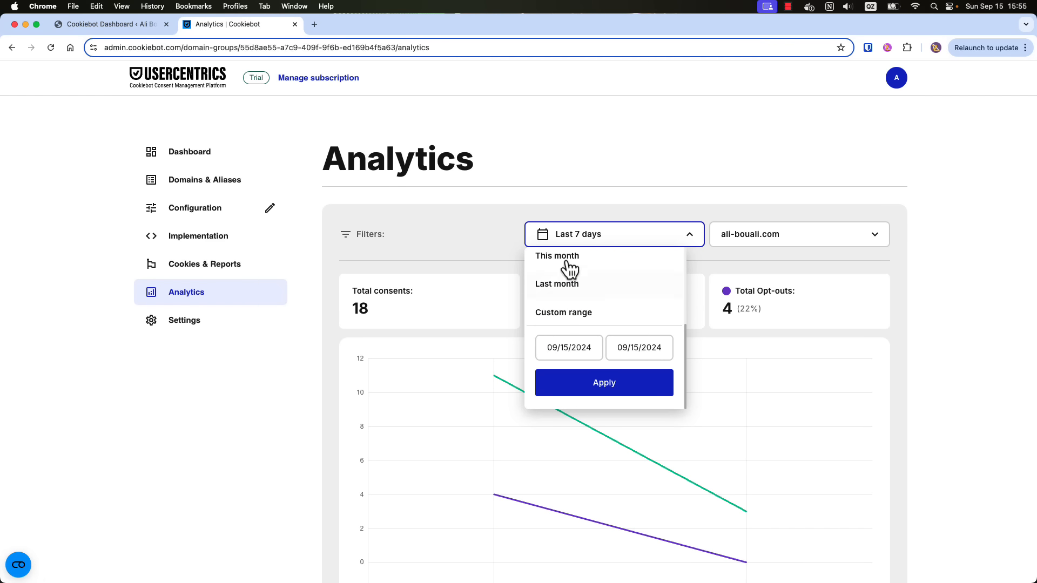
pyautogui.scroll(5, 597, 329)
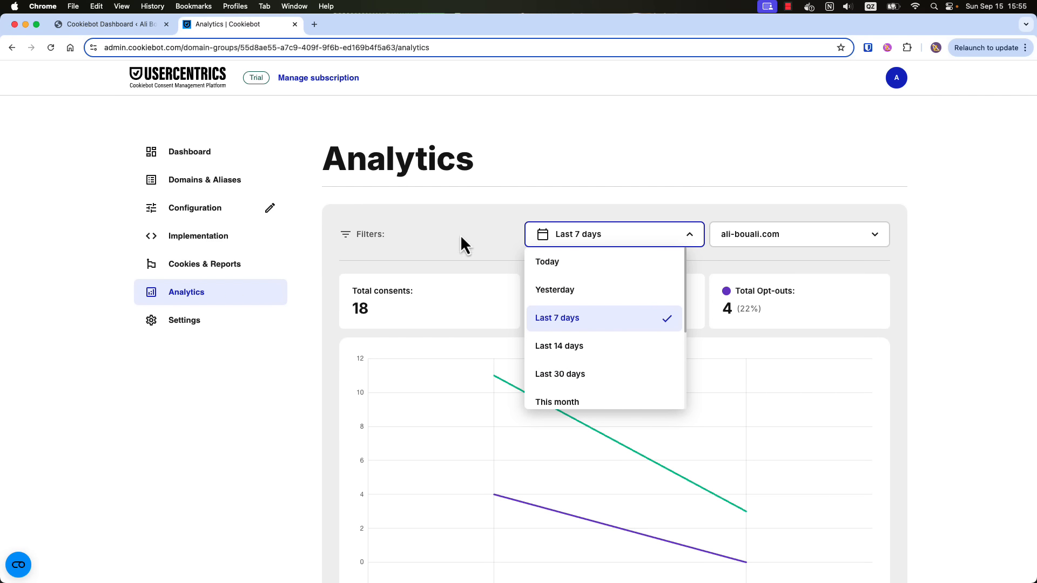
pyautogui.click(578, 233)
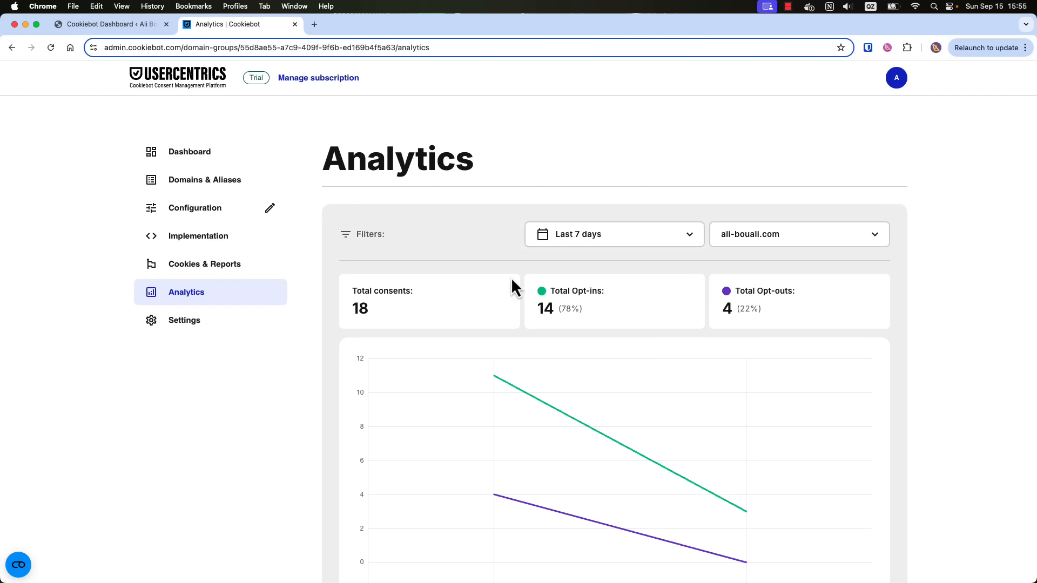
pyautogui.scroll(-3, 640, 353)
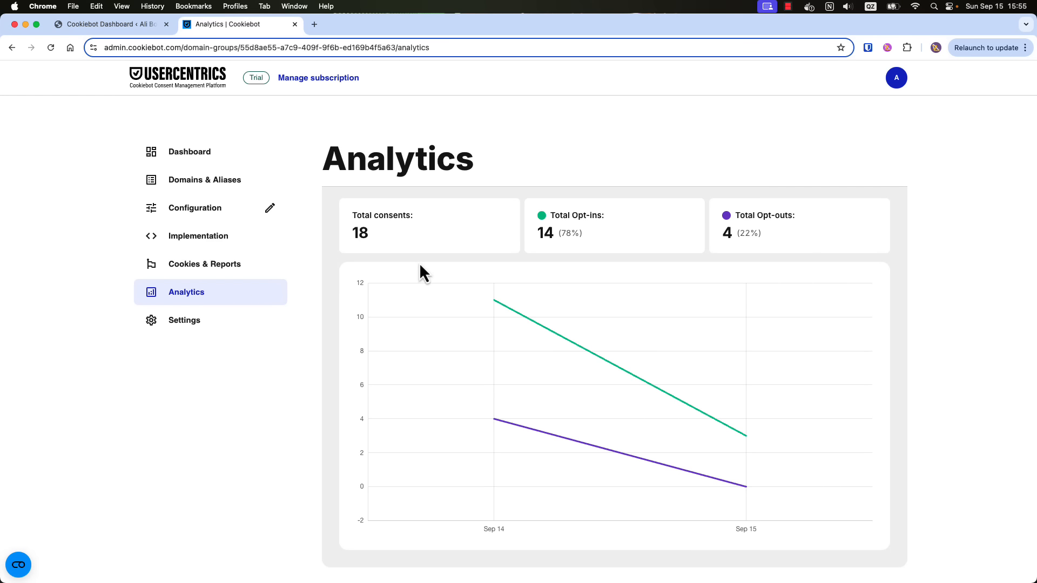